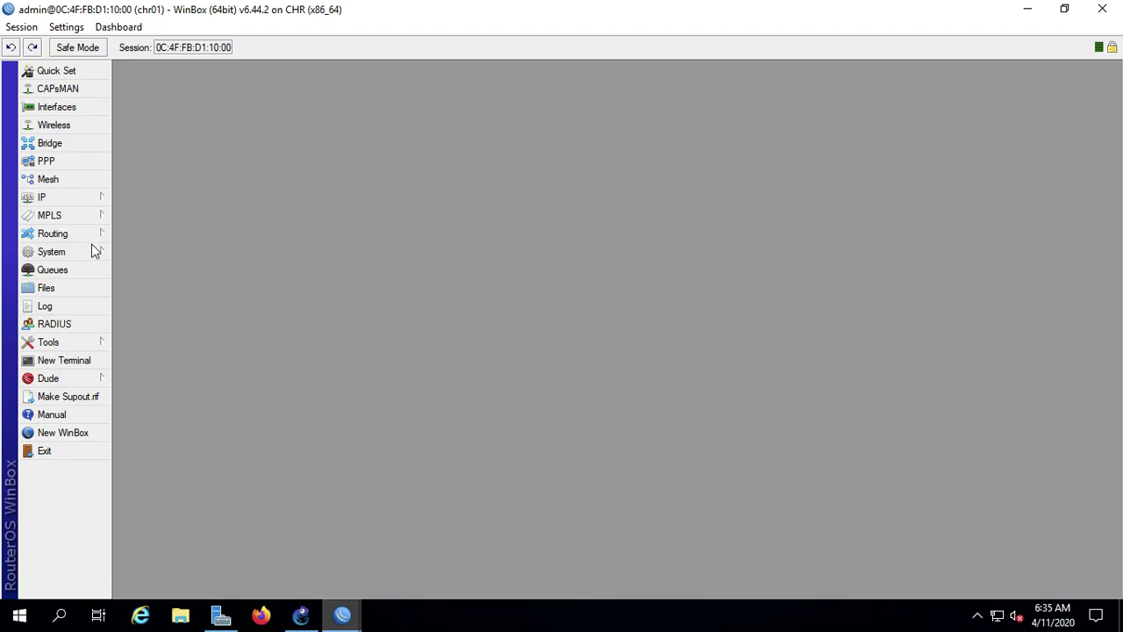
Step: Open the SNTP client settings and the log, and arrange the two windows so both are fully visible
left_click(88, 256)
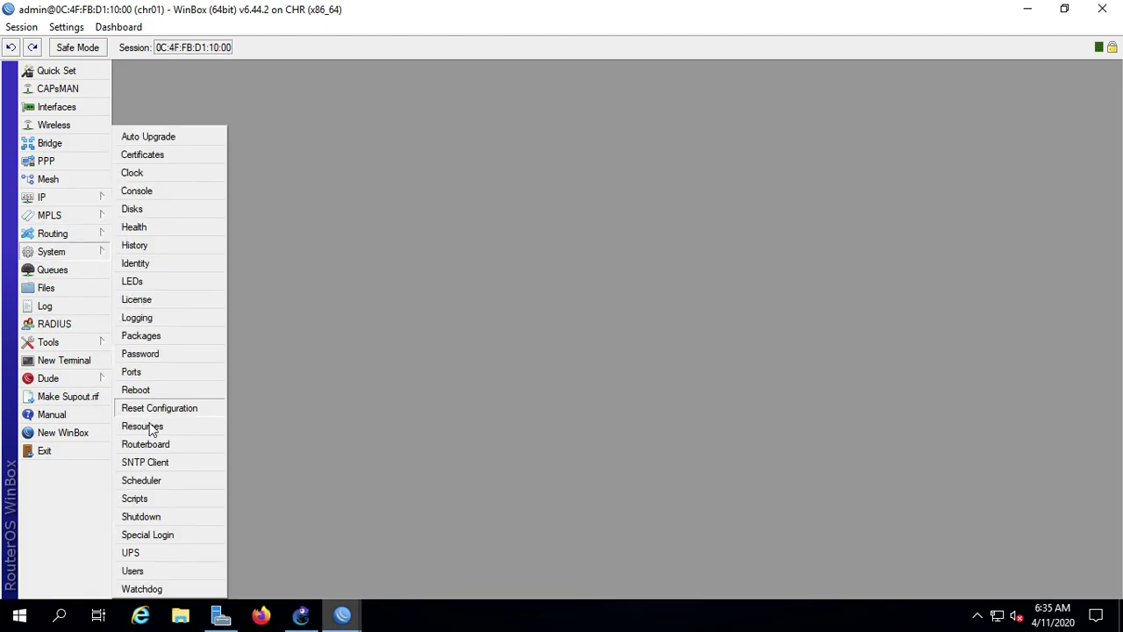
left_click(181, 462)
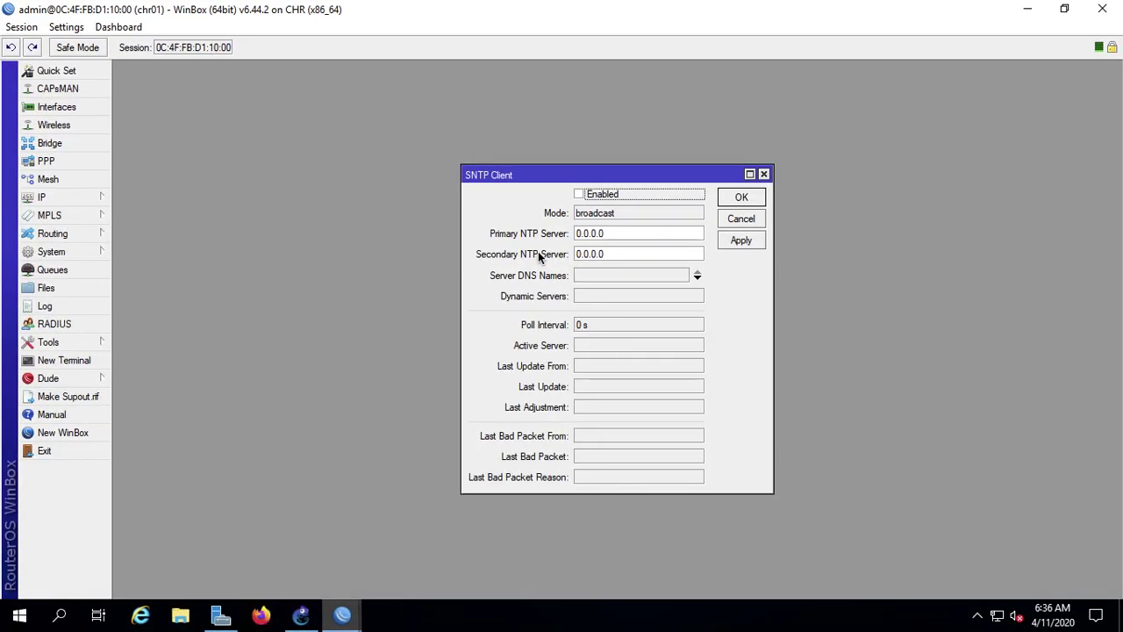
left_click(46, 307)
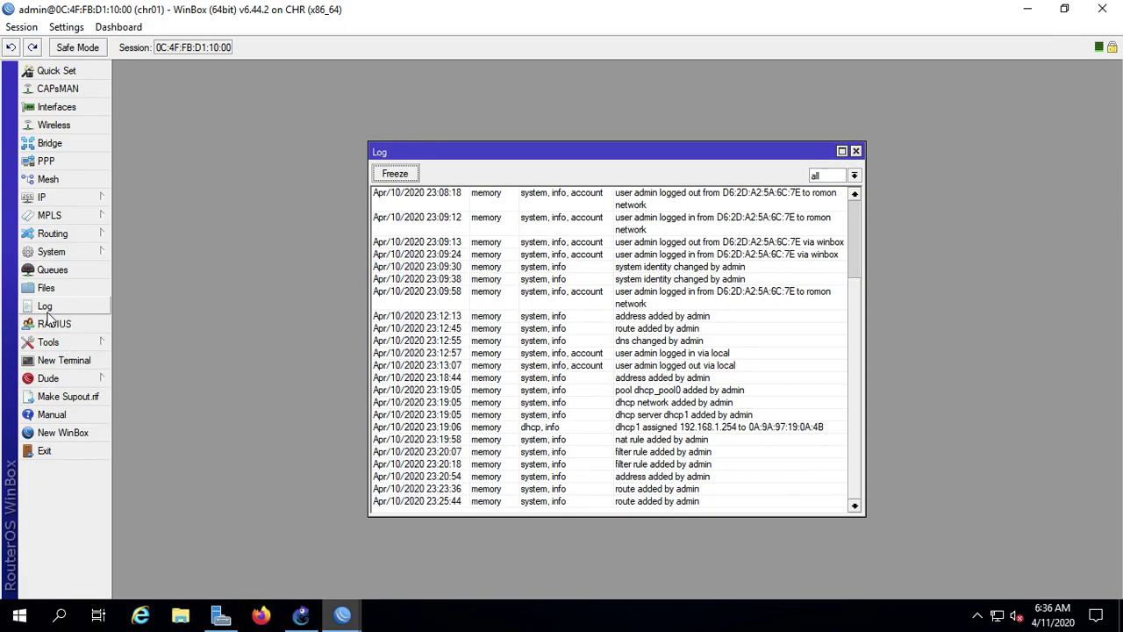
left_click_drag(604, 161, 838, 224)
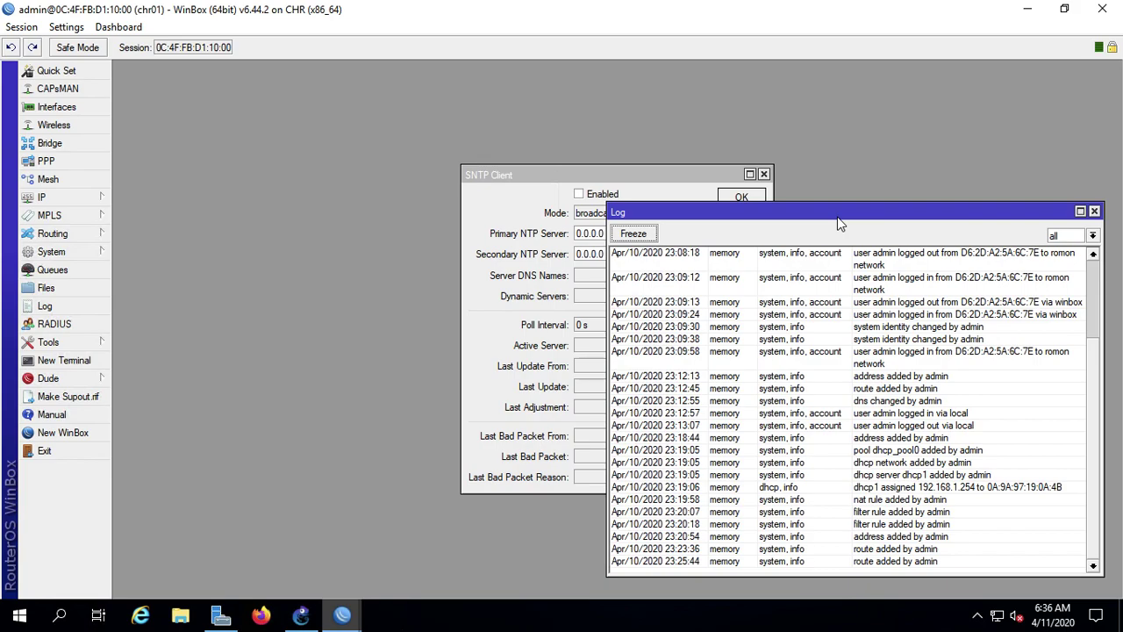
left_click_drag(658, 174, 334, 85)
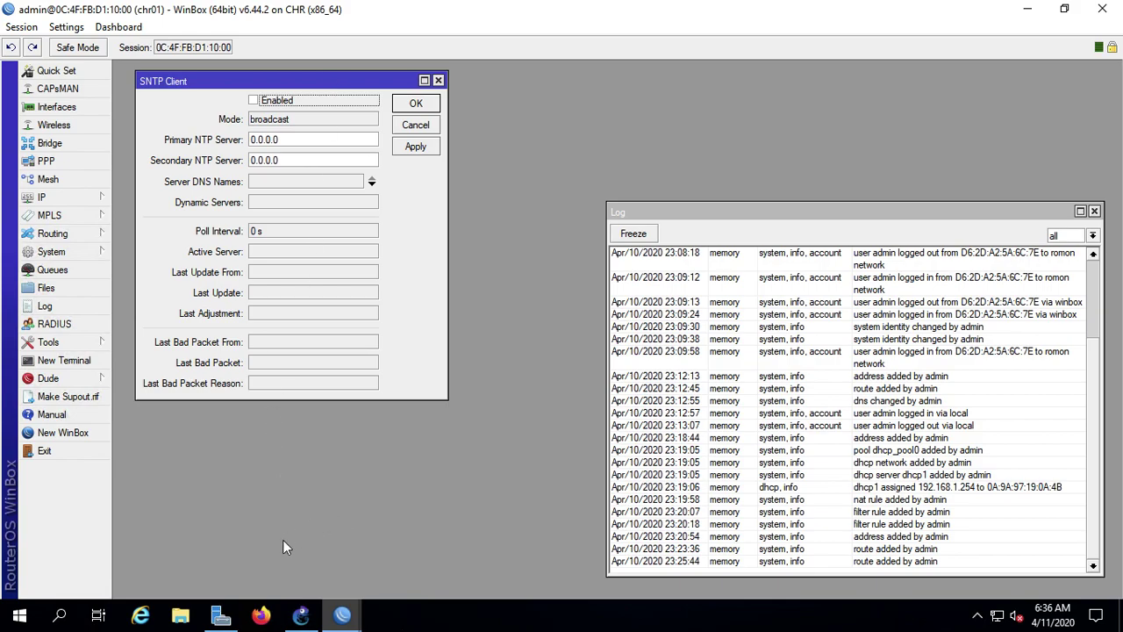
Step: Launch Firefox in the background and return to the chr01 session in WinBox
left_click(262, 615)
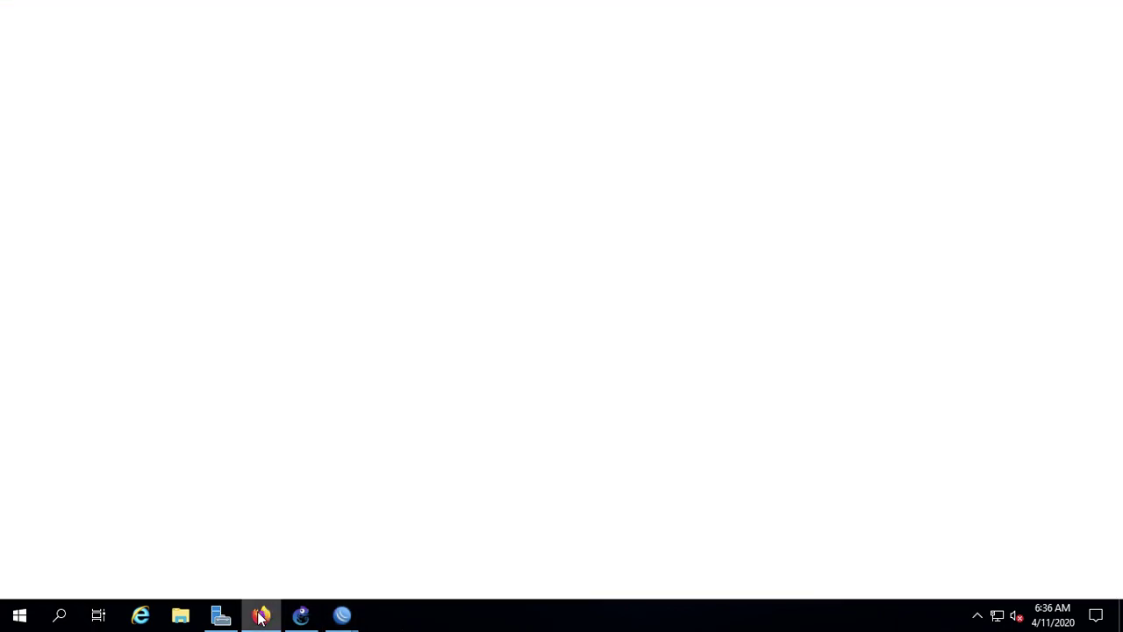
left_click(342, 615)
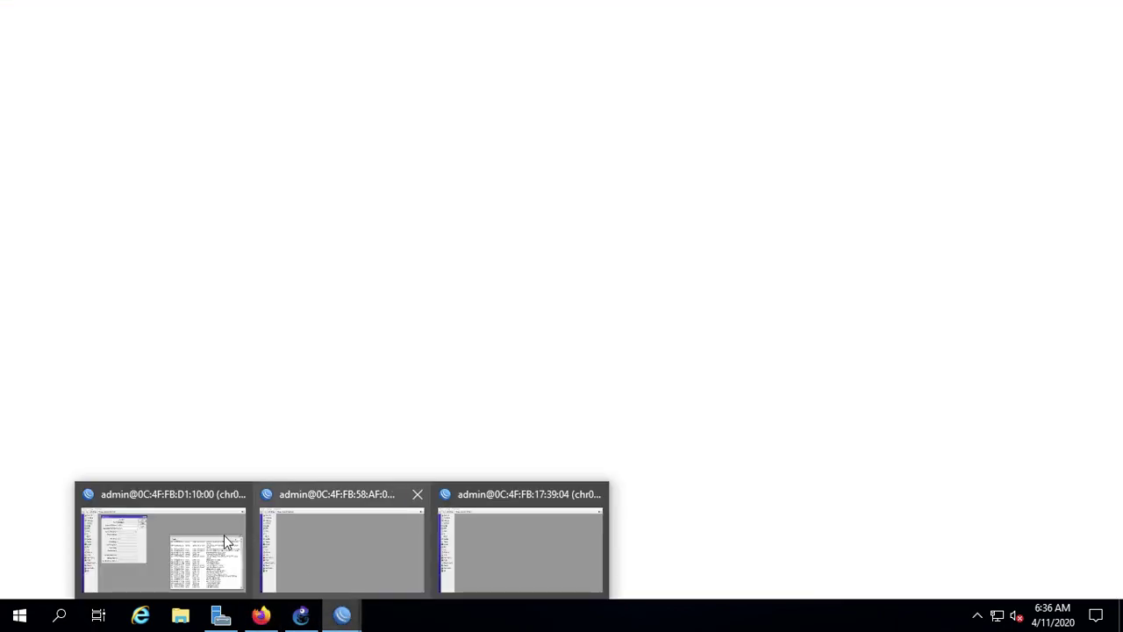
left_click(206, 539)
Step: Enable the SNTP client with primary server 0.id.pool.ntp.org and secondary server 1.id.pool.ntp.org, and apply the settings
left_click(293, 141)
type("0.i")
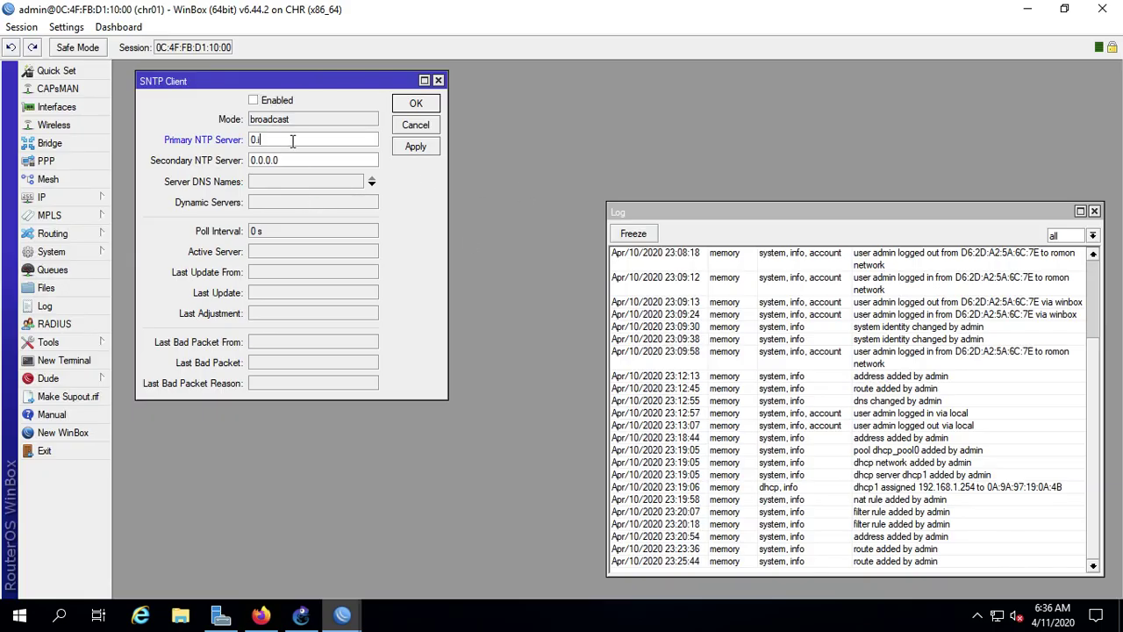
type("d.pool.ntp.org")
key("Tab")
type("1.id.pool.ntp.org")
left_click(281, 102)
left_click(416, 147)
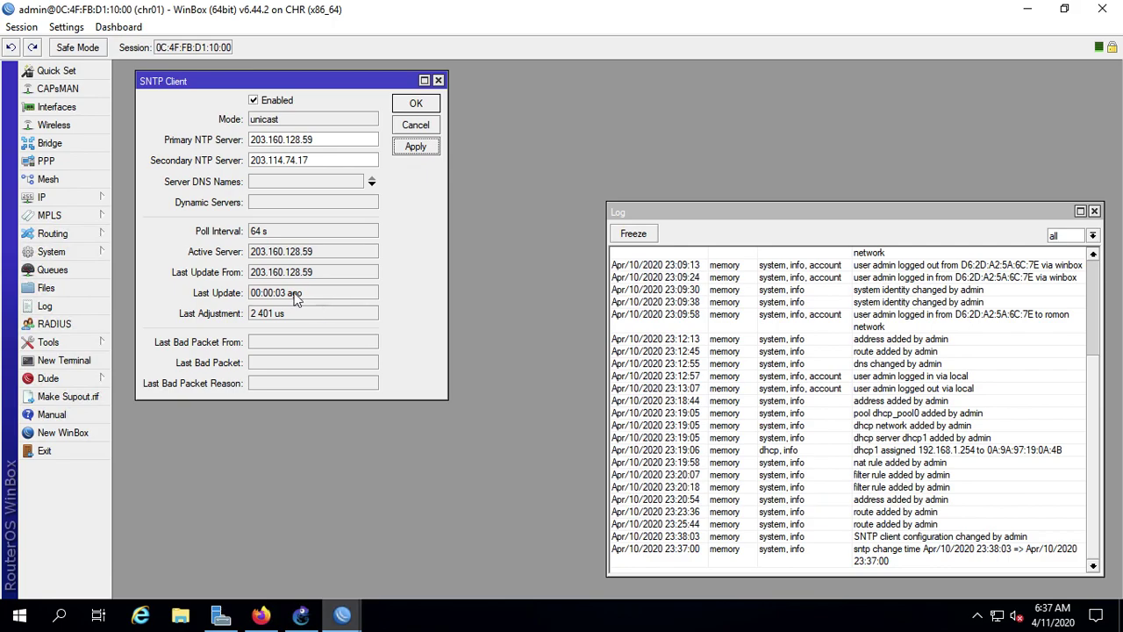
Step: View the IP address list of the chr01 router and close it
left_click(66, 199)
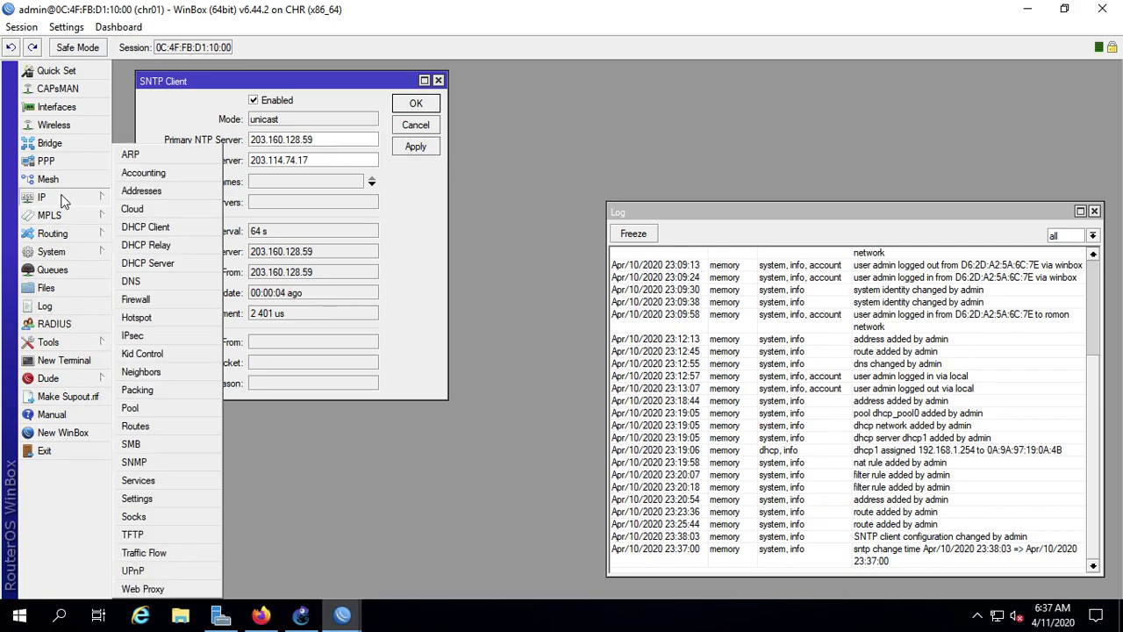
left_click(133, 191)
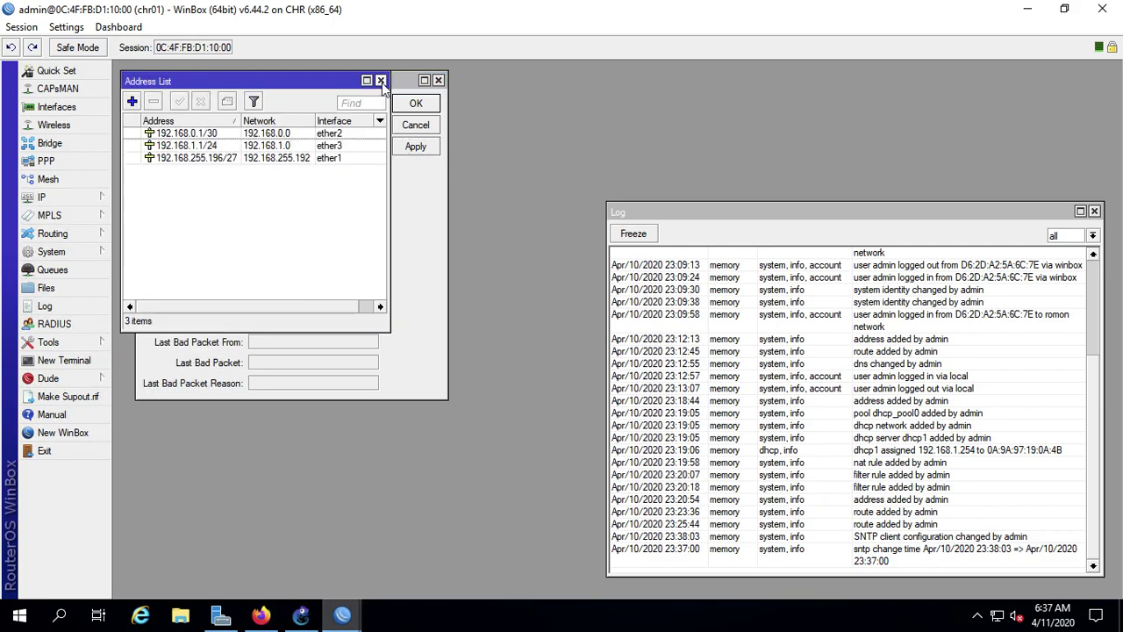
key("Escape")
Step: Disable the dhcp1 DHCP server on ether3, enable it again, and close the DHCP server window
left_click(76, 196)
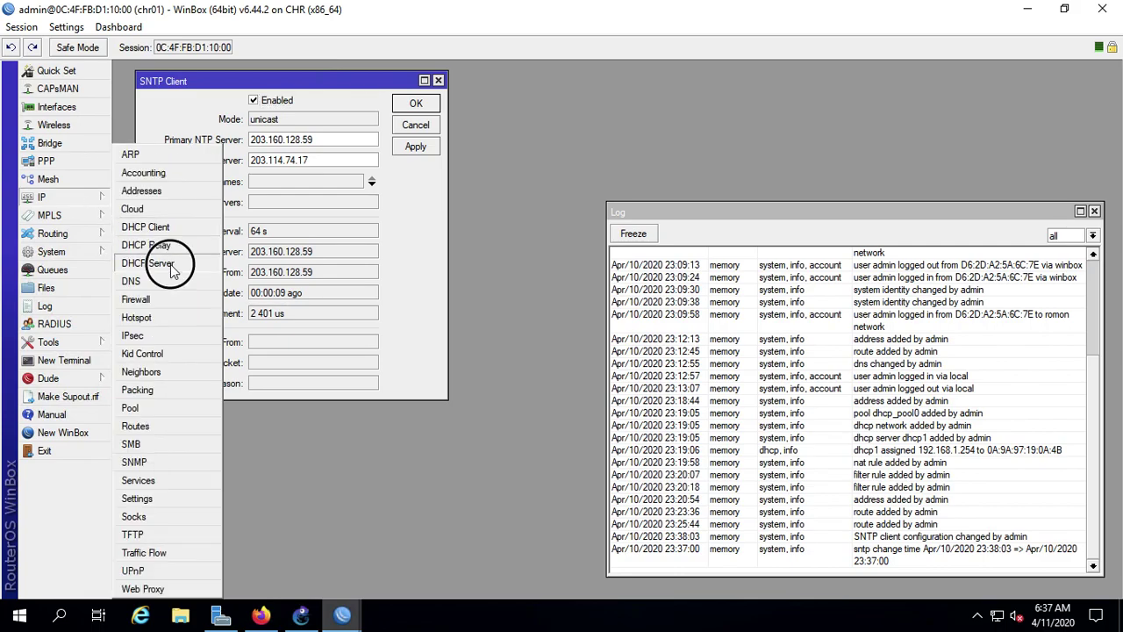
left_click(170, 264)
left_click(415, 271)
left_click(357, 239)
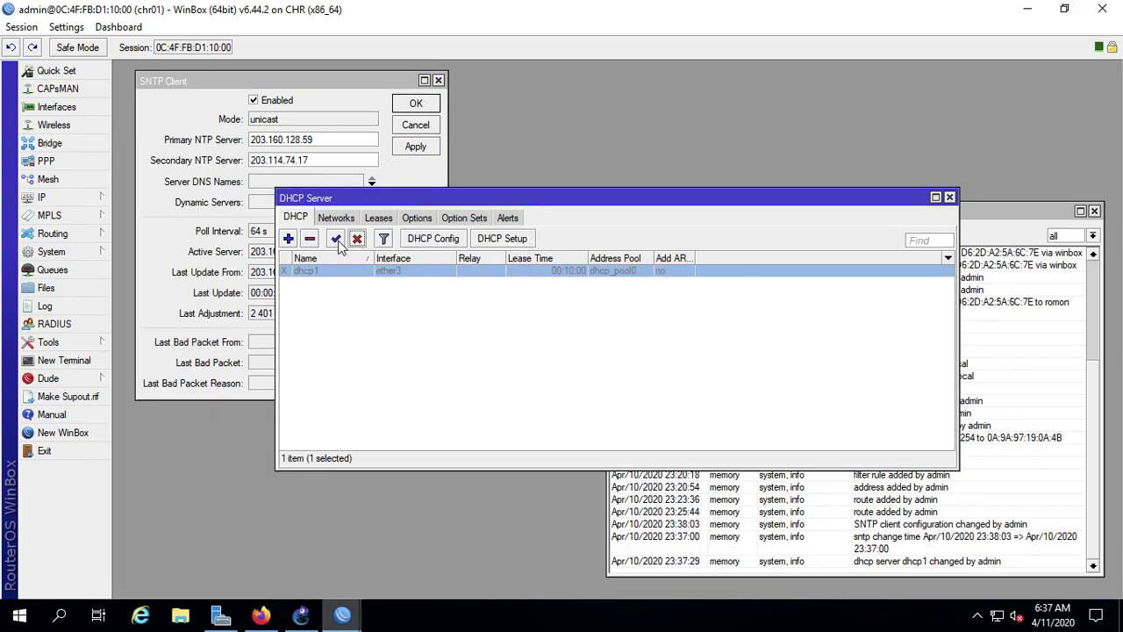
left_click(337, 241)
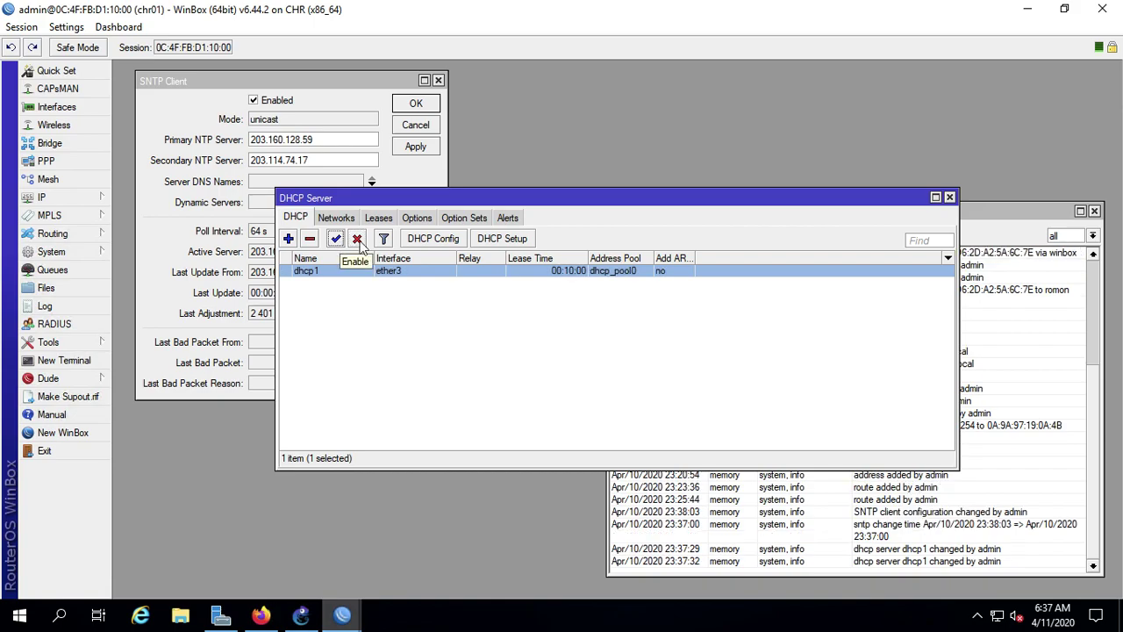
left_click(949, 198)
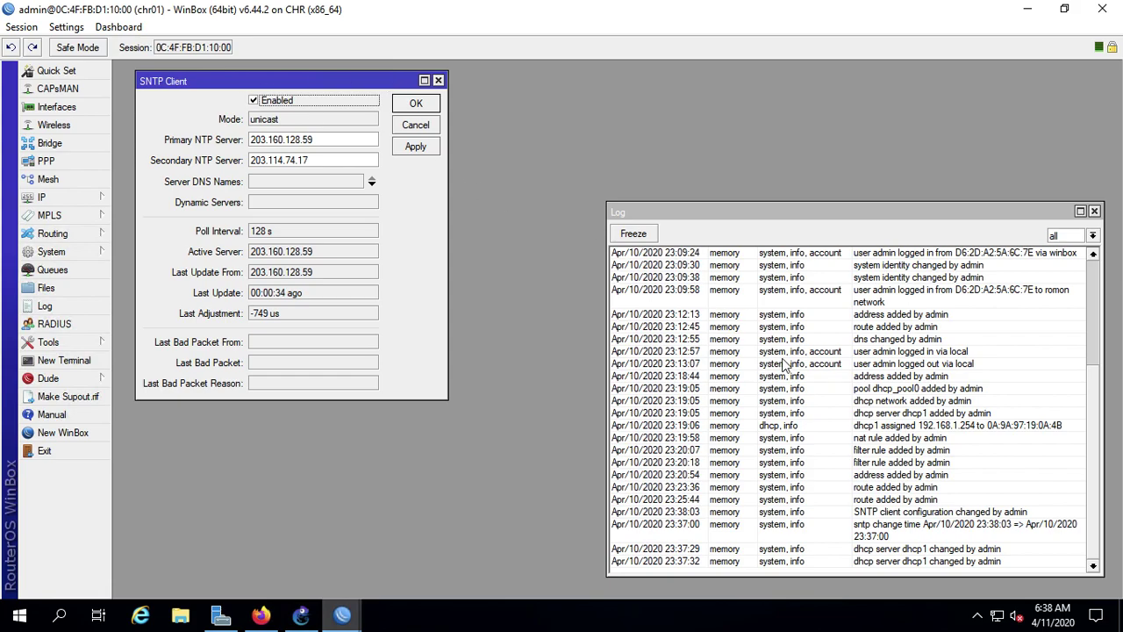
Step: Close the SNTP client and log windows and stay in the chr01 session
left_click(438, 80)
left_click(1094, 211)
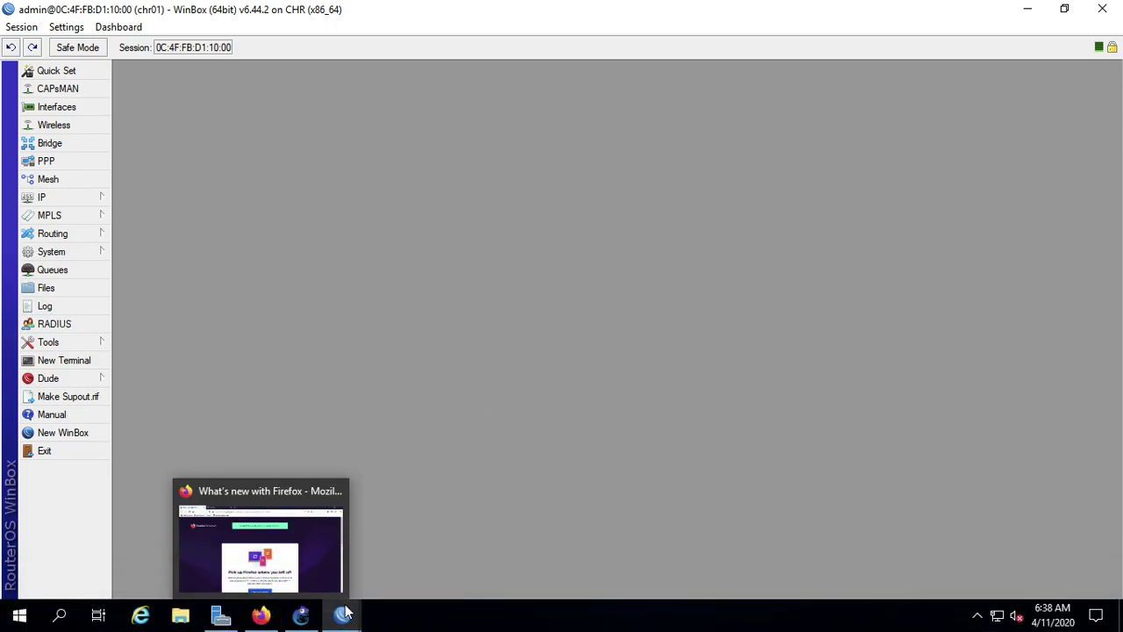
left_click(344, 614)
left_click(178, 558)
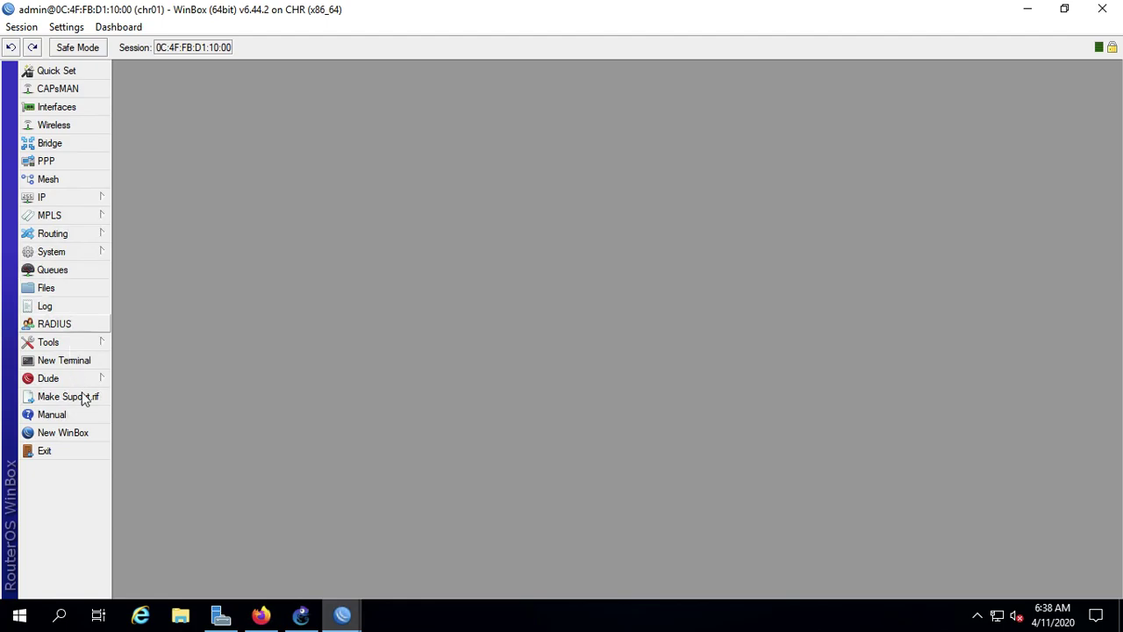
Step: Open a new WinBox connection window and list the neighboring routers
left_click(91, 432)
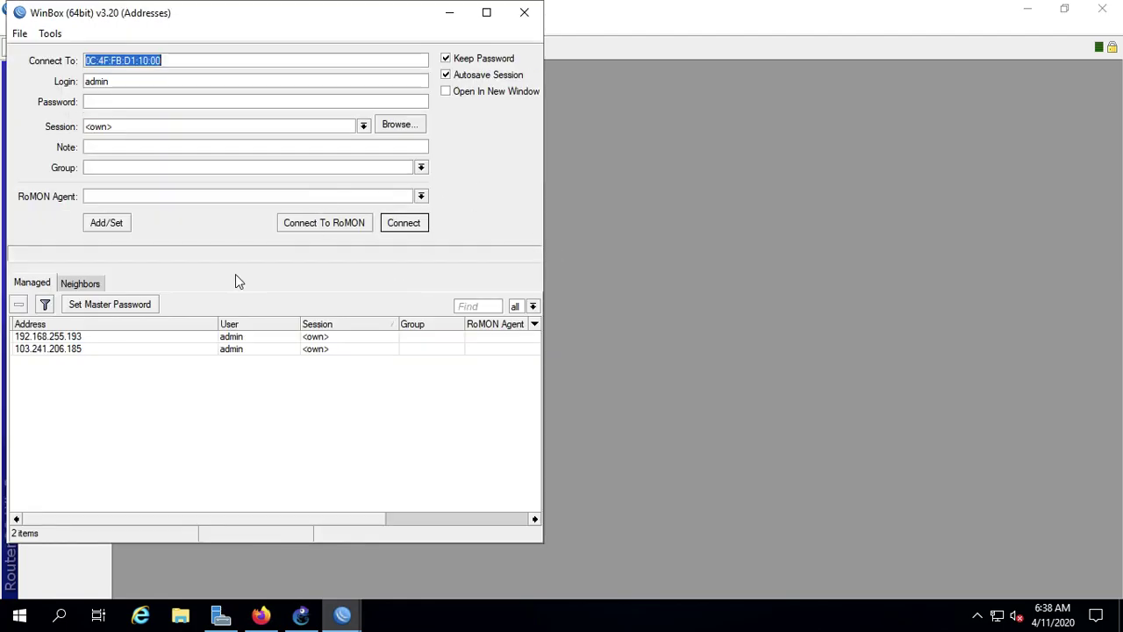
left_click(179, 59)
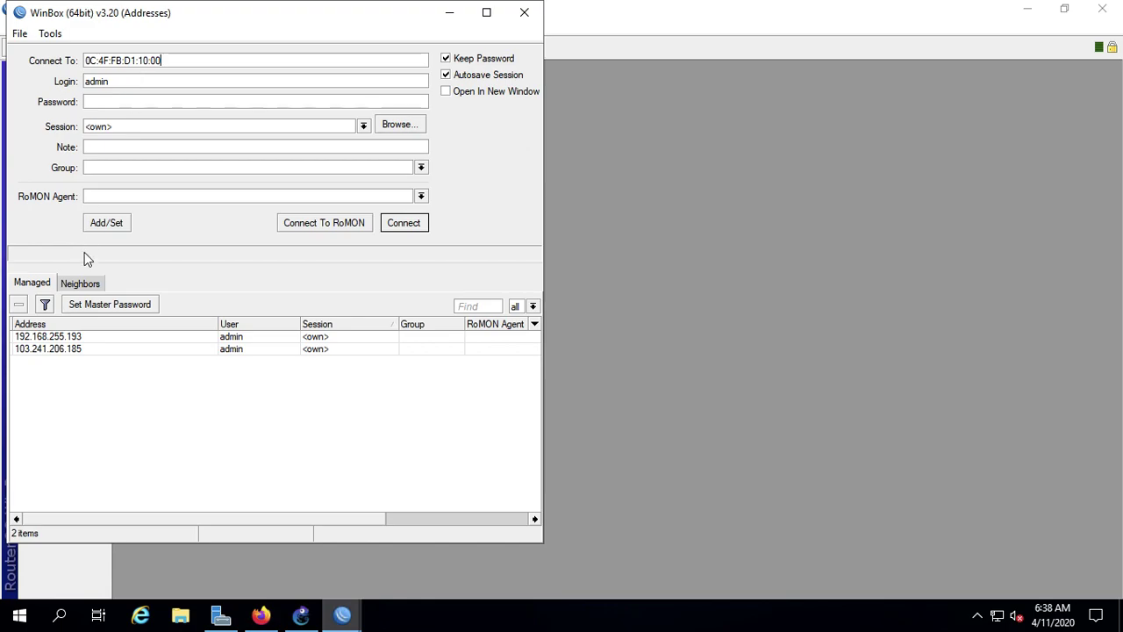
left_click(88, 282)
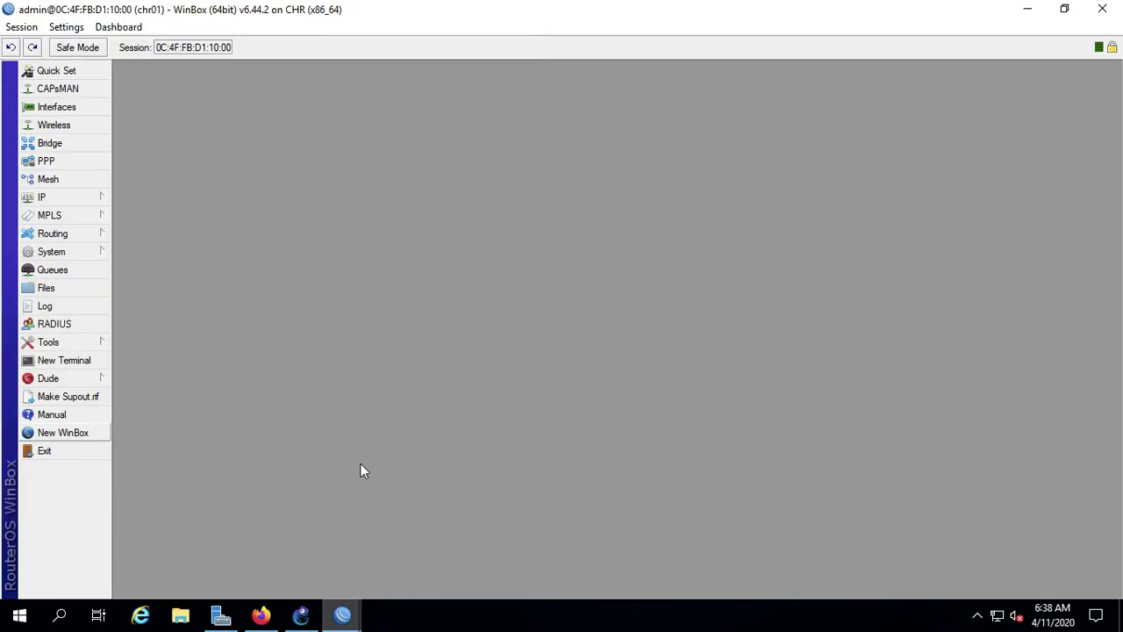
Step: Inspect router MikroTikCHR6.44.2-1 in the GNS3 topology and open the IP address list in the chr01 WinBox session
left_click(301, 614)
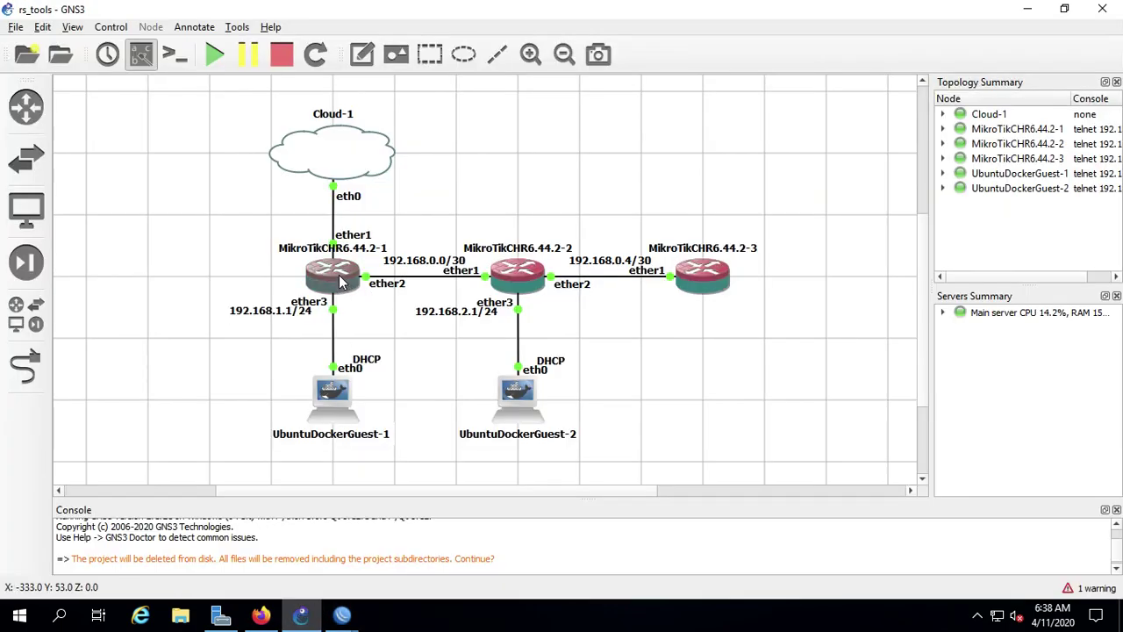
mouse_move(341, 281)
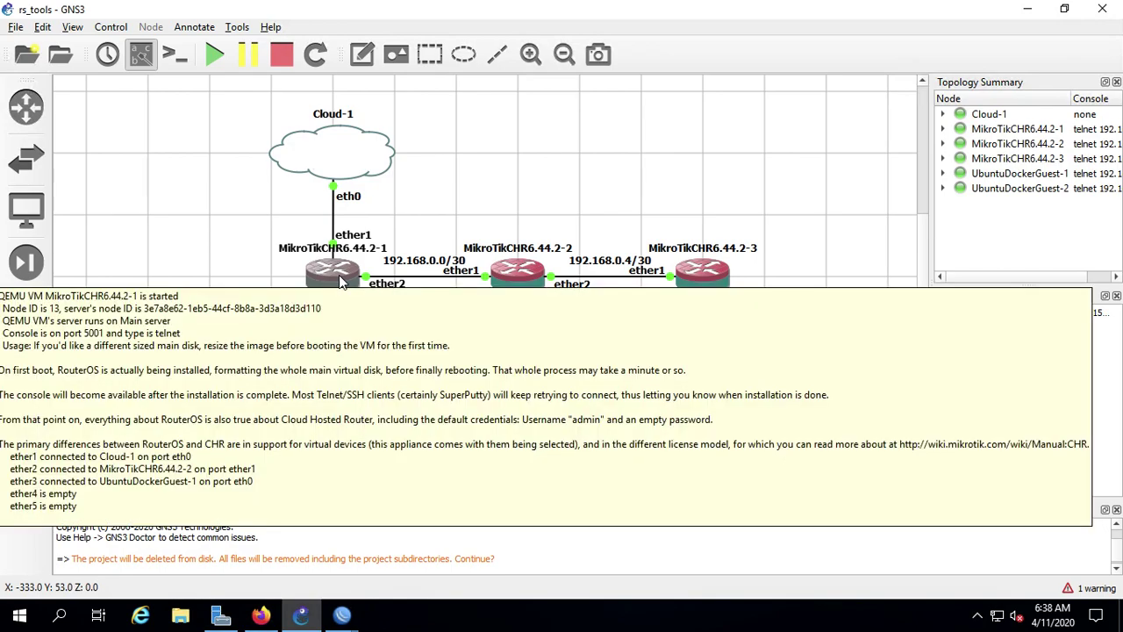
mouse_move(342, 614)
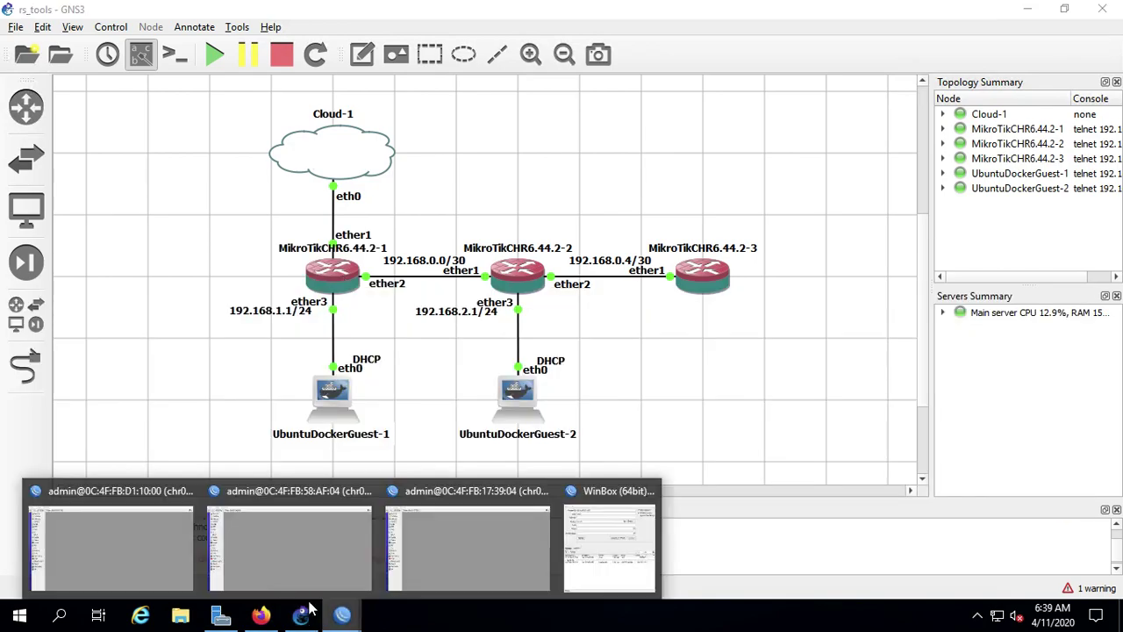
left_click(110, 556)
left_click(79, 200)
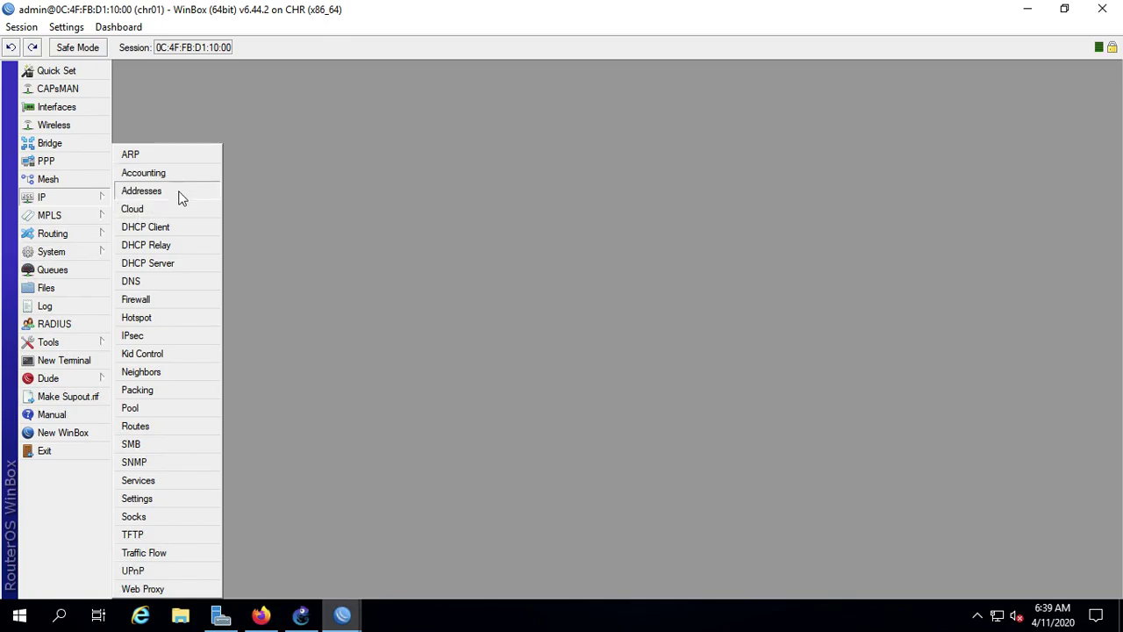
left_click(182, 199)
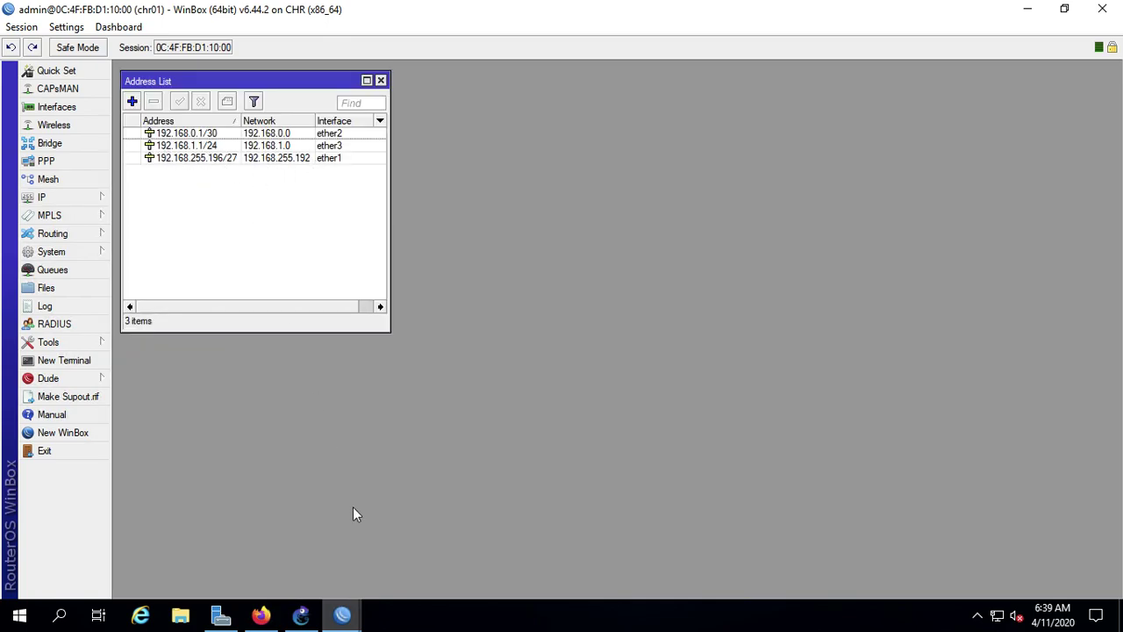
Step: Connect to the router by its IP address 192.168.255.196 as admin from the WinBox connection window, and close the new session
mouse_move(342, 614)
left_click(569, 560)
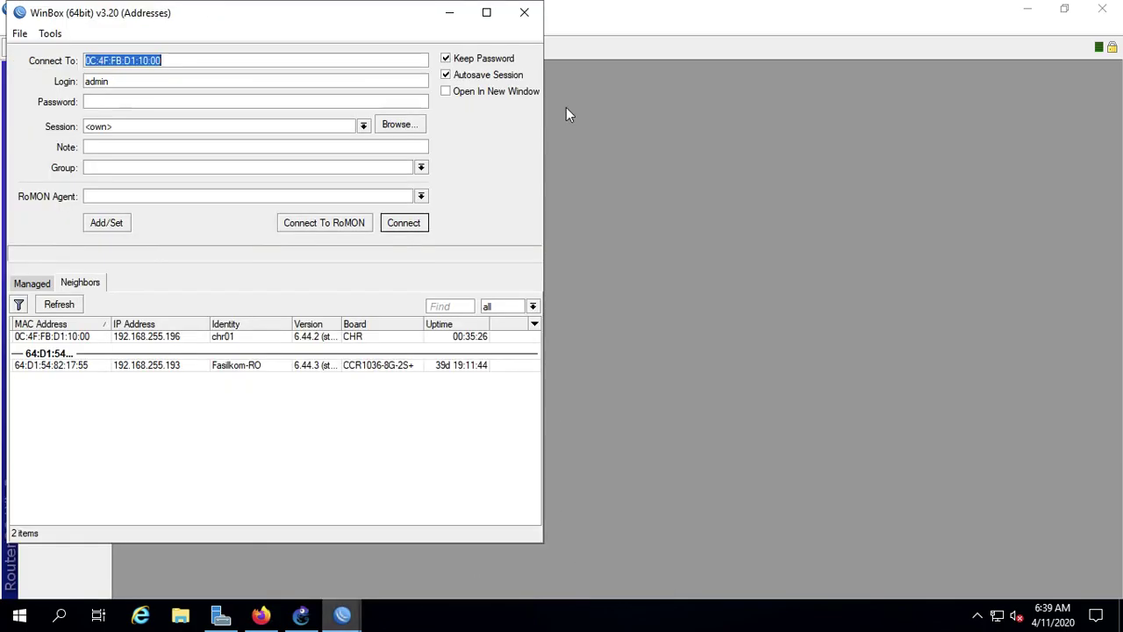
type("192.168.255.196")
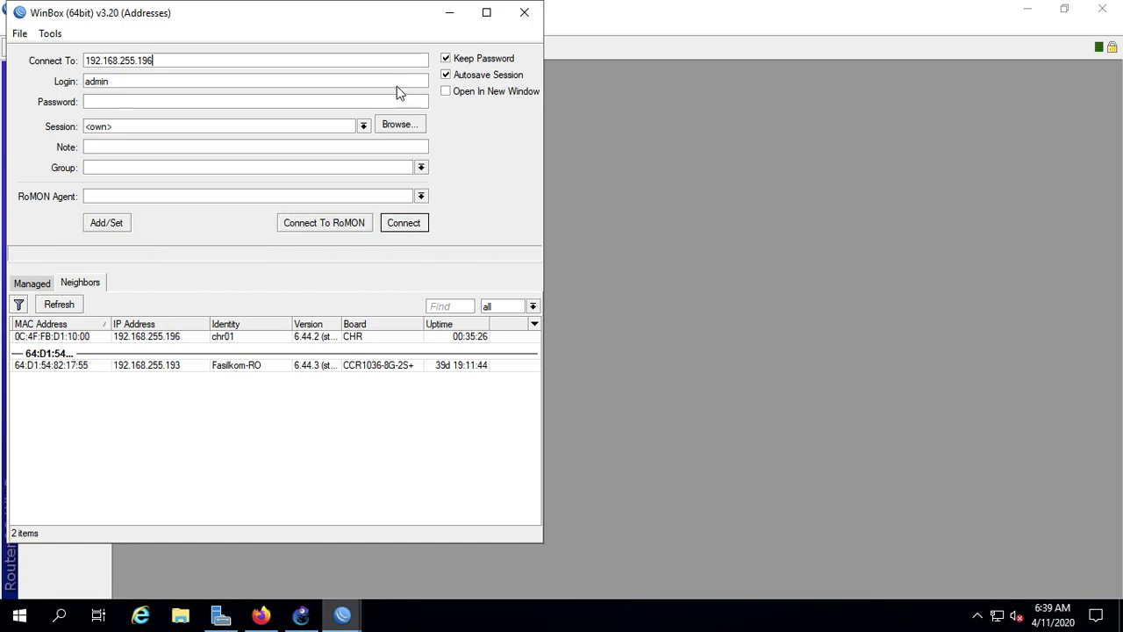
left_click(416, 223)
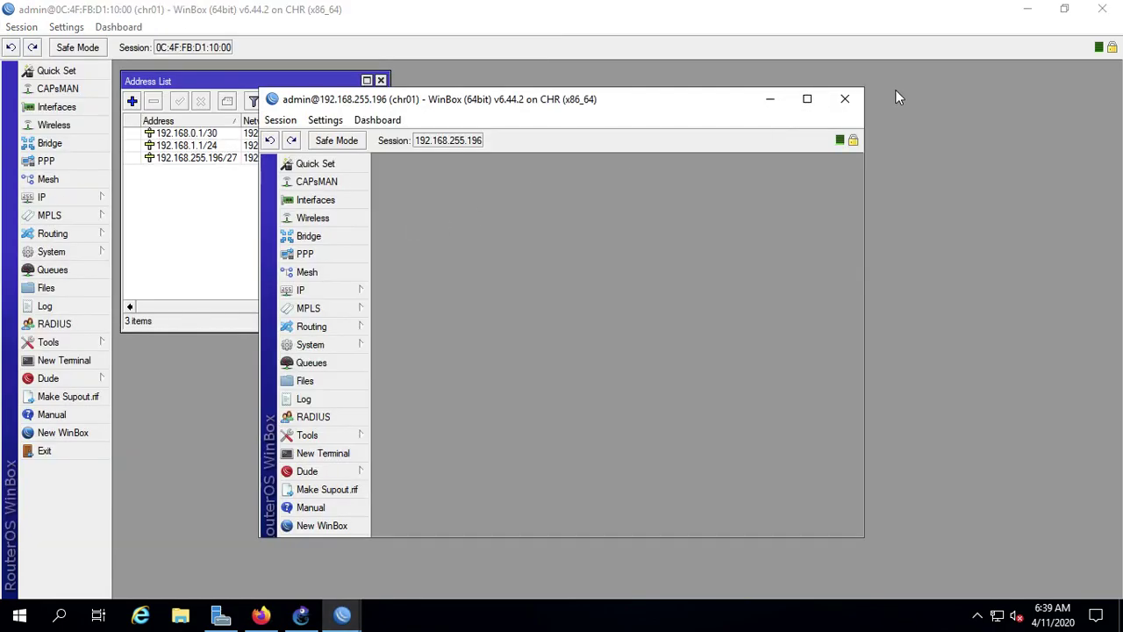
left_click(845, 101)
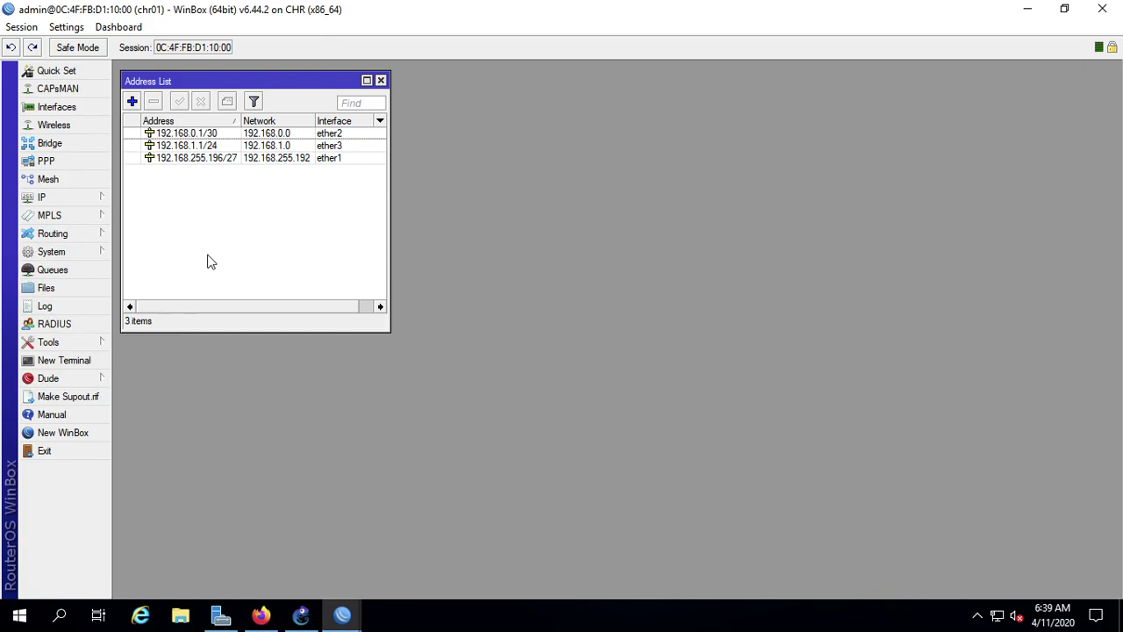
Step: Open the IP service list of chr01 and examine the ports of the telnet, api-ssl and www services
left_click(81, 201)
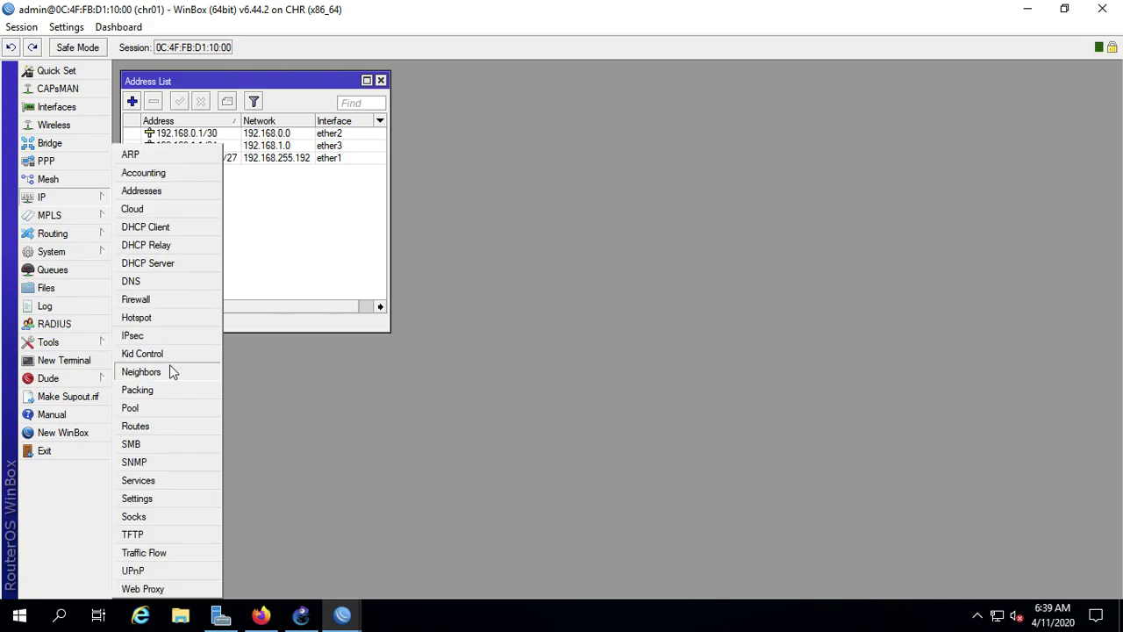
left_click(174, 483)
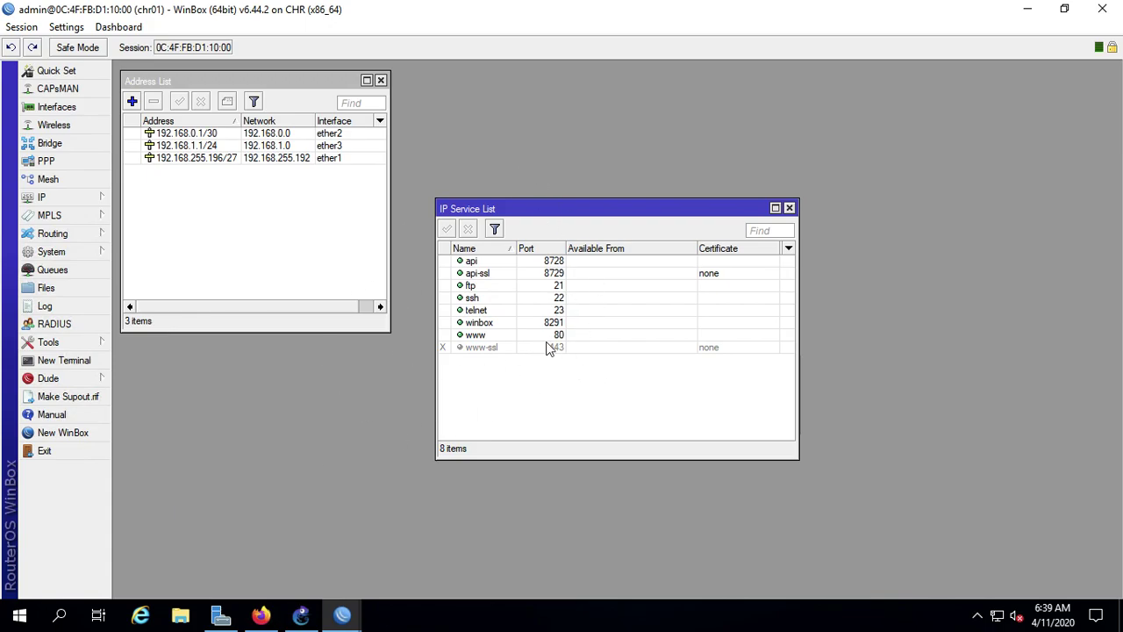
left_click(493, 336)
left_click(553, 312)
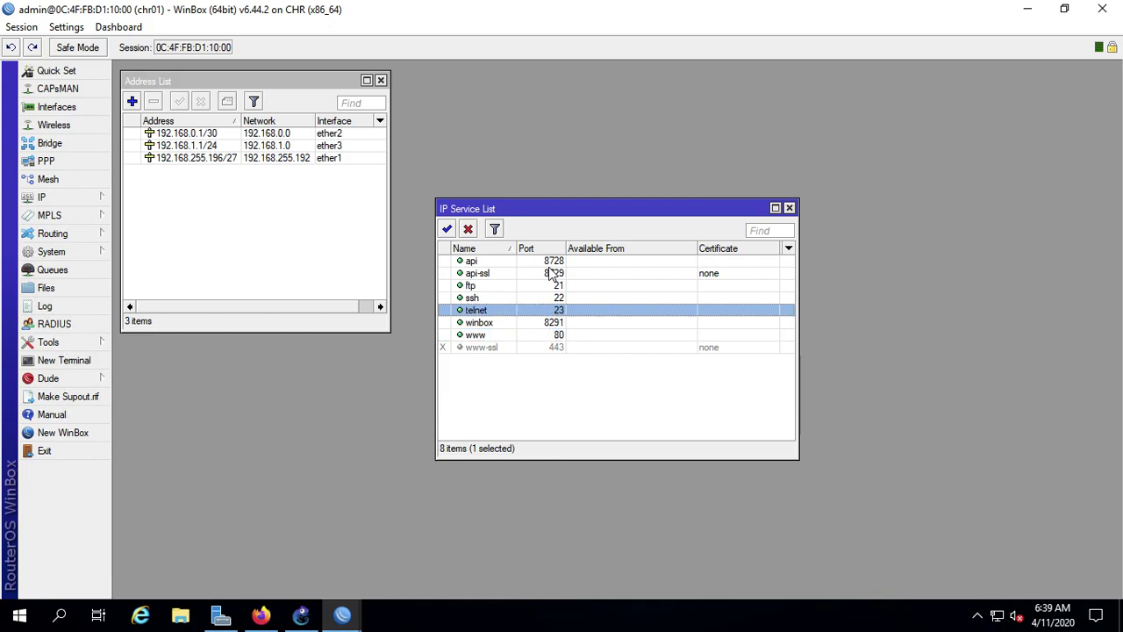
left_click(552, 275)
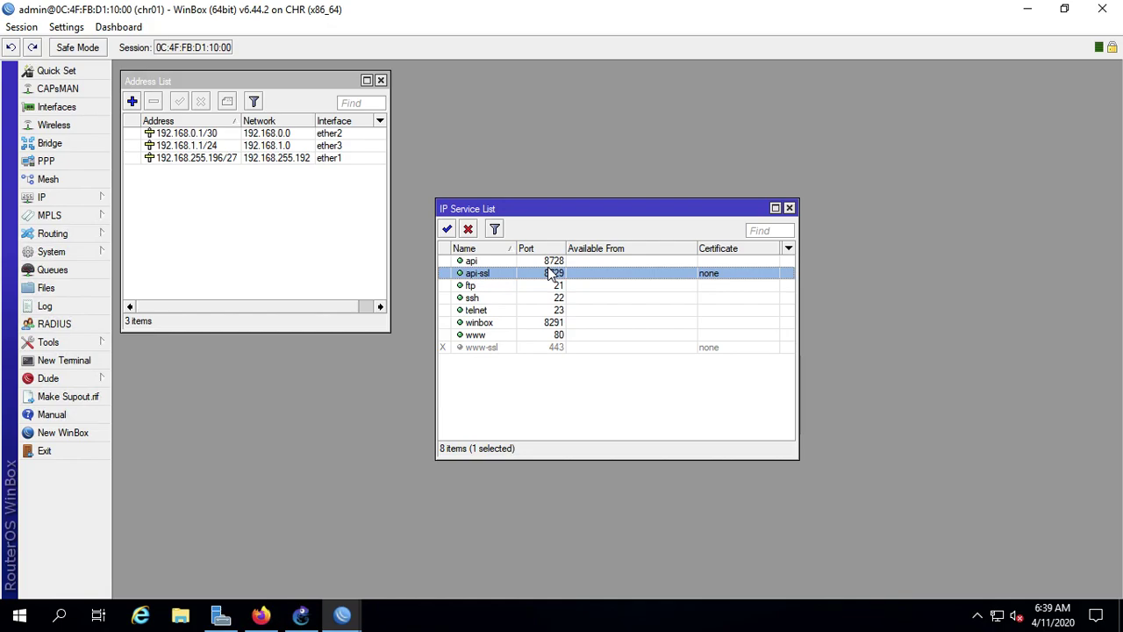
left_click(504, 338)
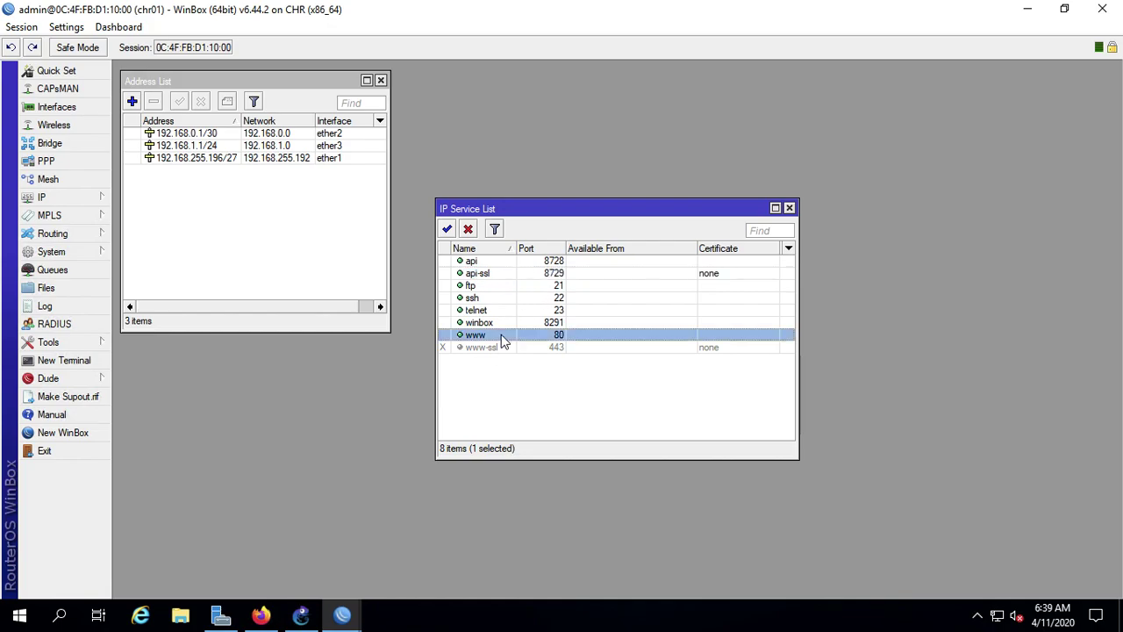
Step: Close the empty new tab in Firefox and check the router's address in the chr01 WinBox session
left_click(260, 614)
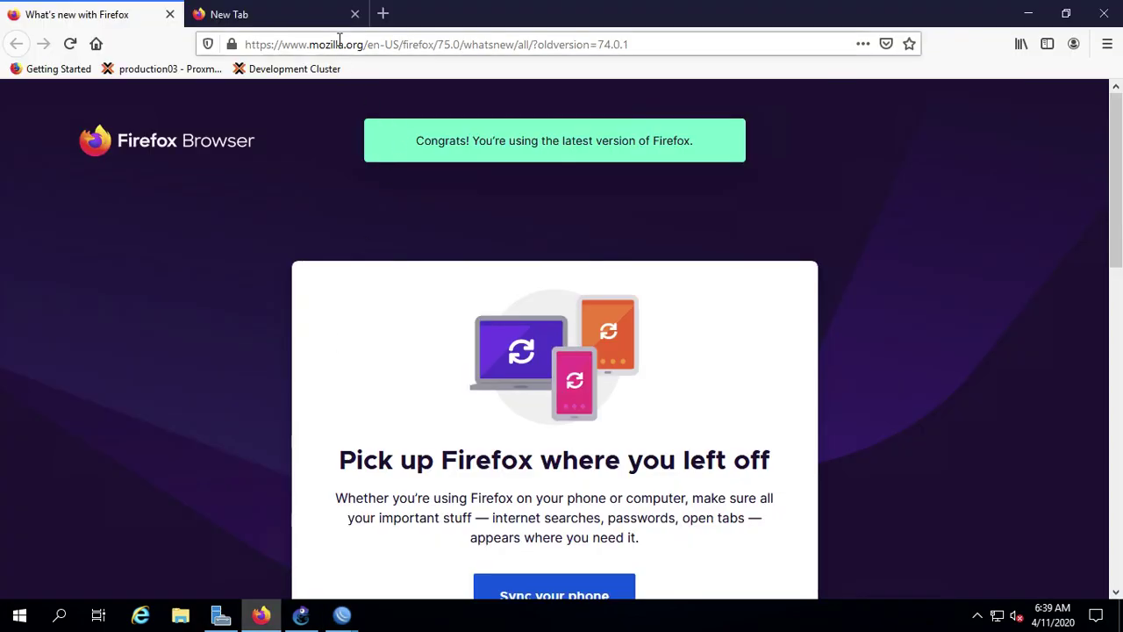
left_click(354, 14)
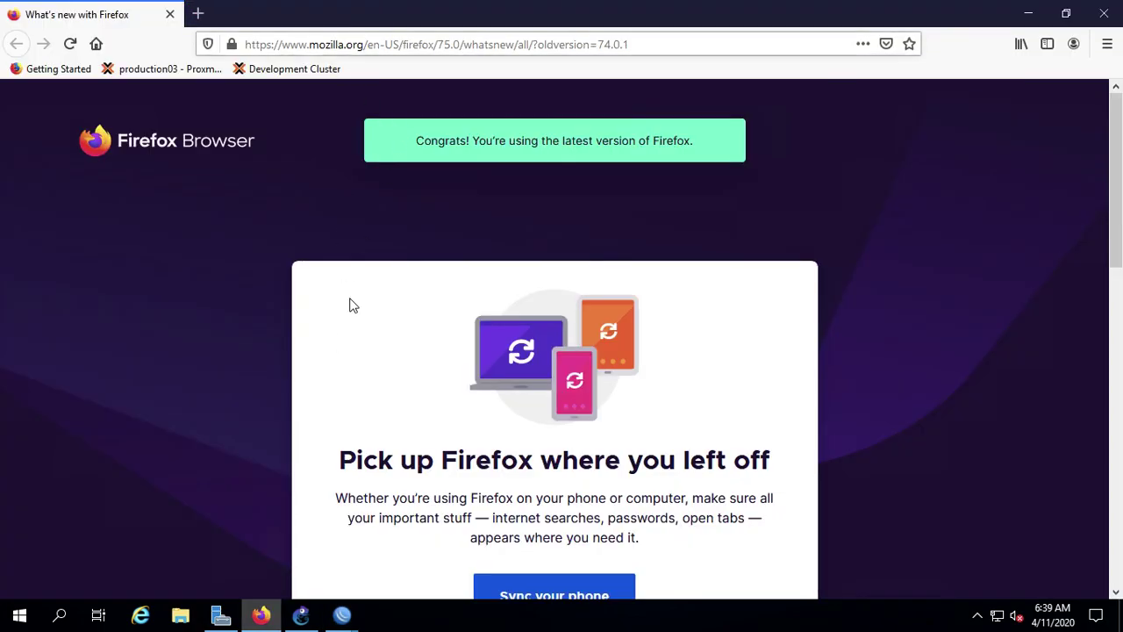
left_click(301, 616)
left_click(342, 615)
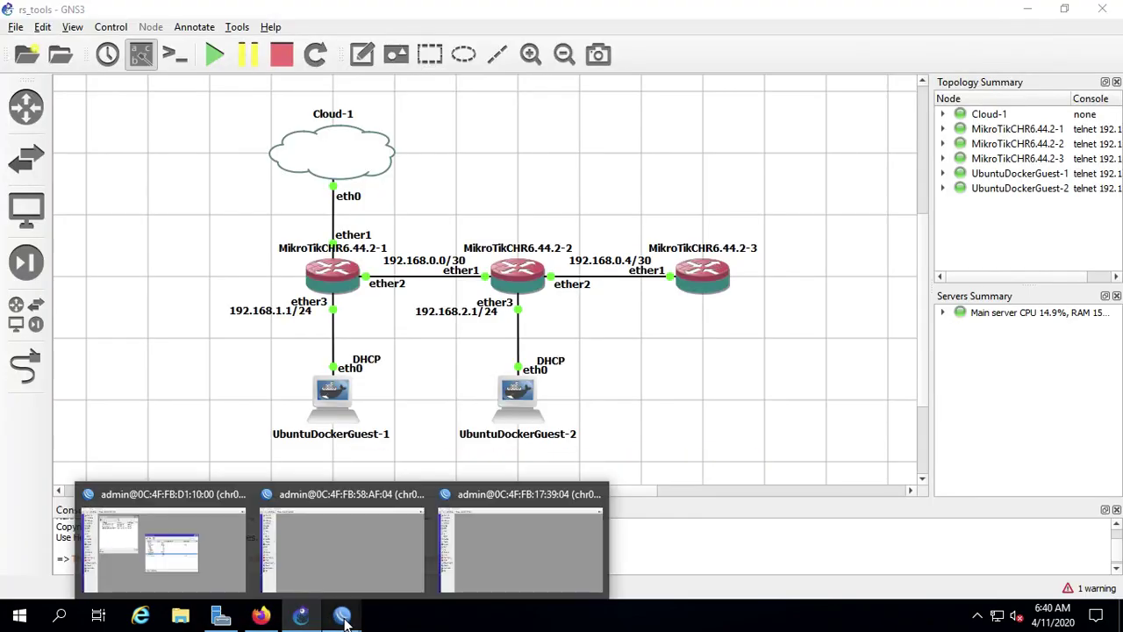
left_click(223, 540)
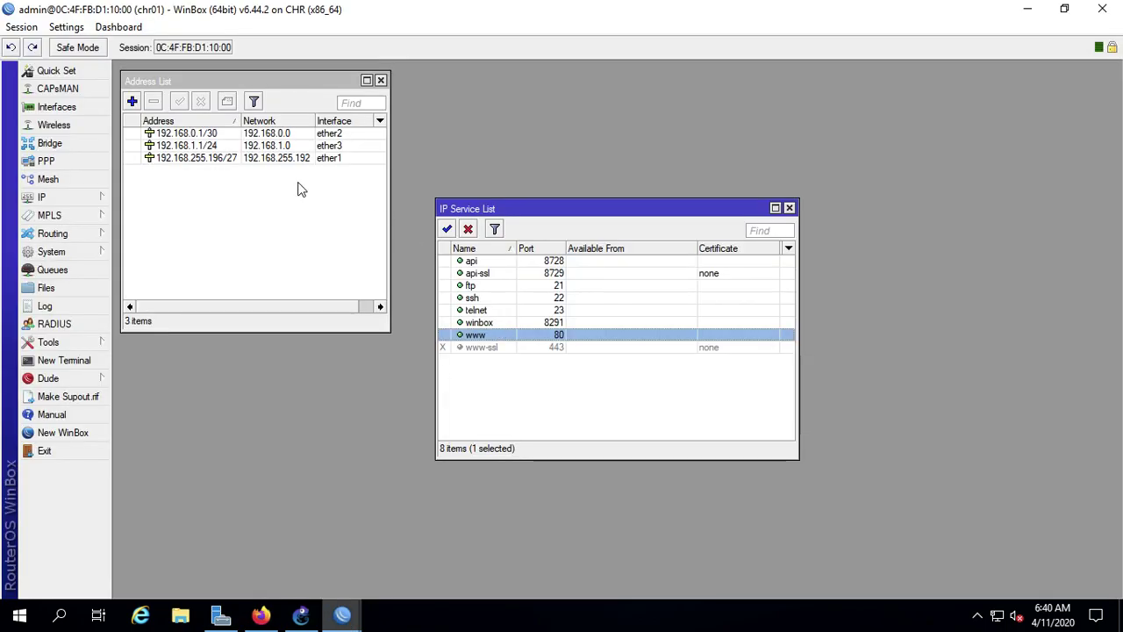
Step: Switch to Firefox, load the router at 192.168.255.196, and open its full WebFig configuration view
left_click(262, 616)
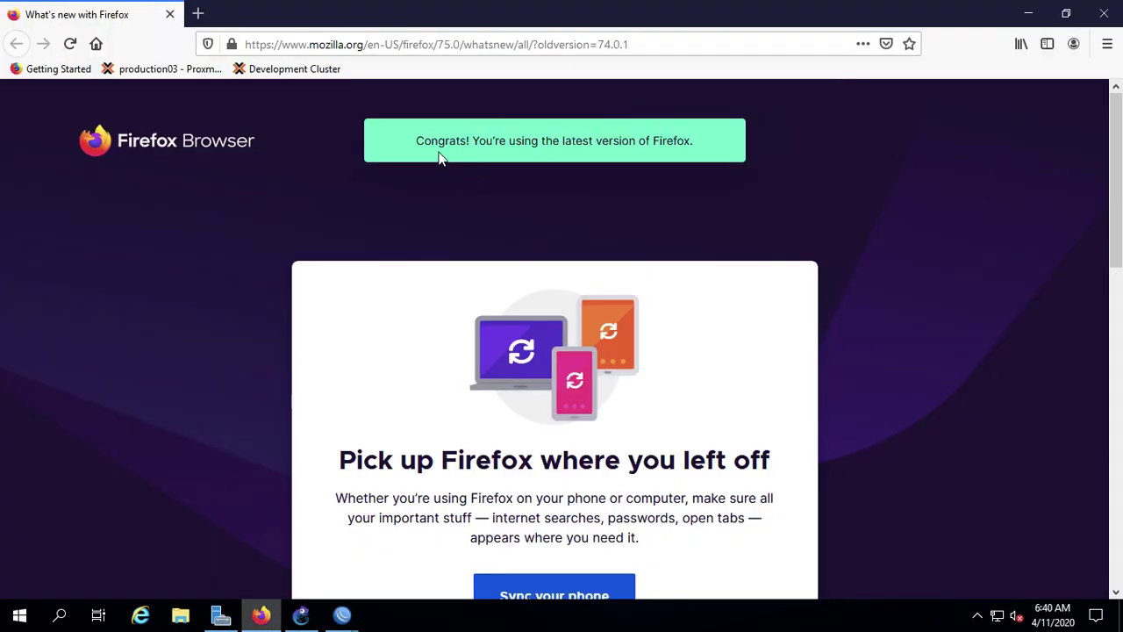
left_click(404, 45)
type("192.168.255.1")
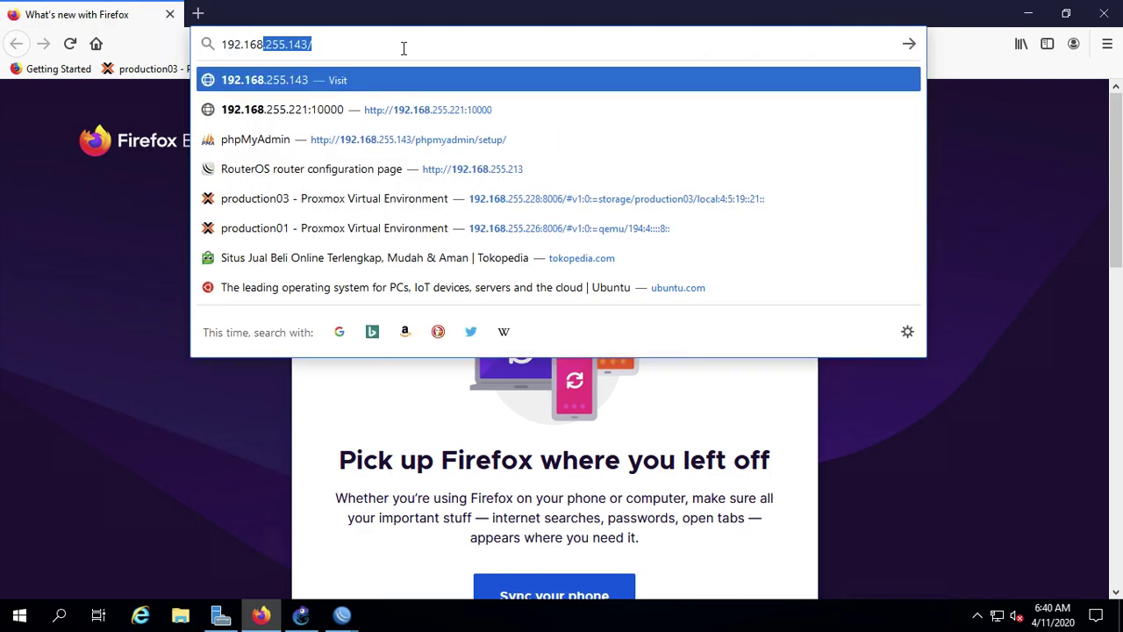
type("96")
key("Return")
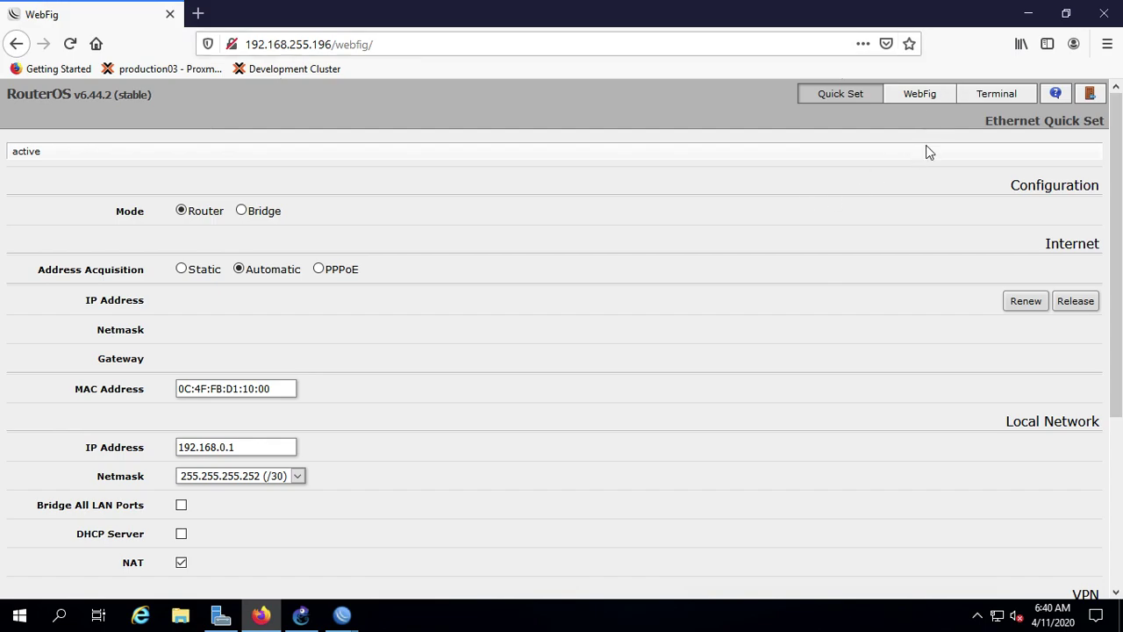
left_click(944, 93)
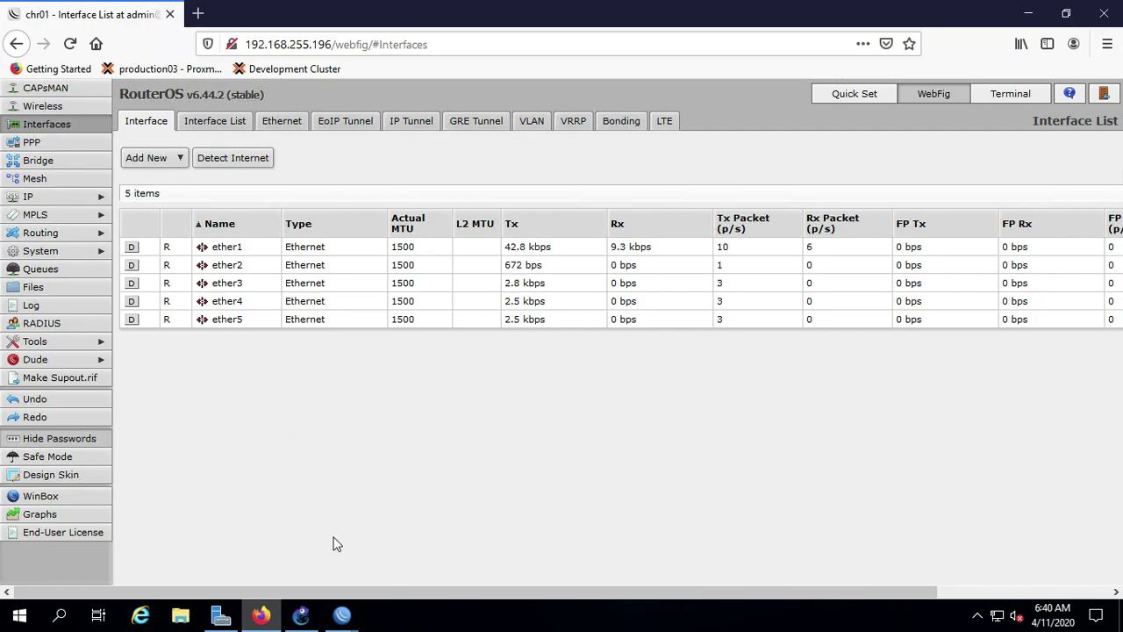
Step: Switch to the chr01 WinBox session and disable the www service in the IP service list
mouse_move(343, 619)
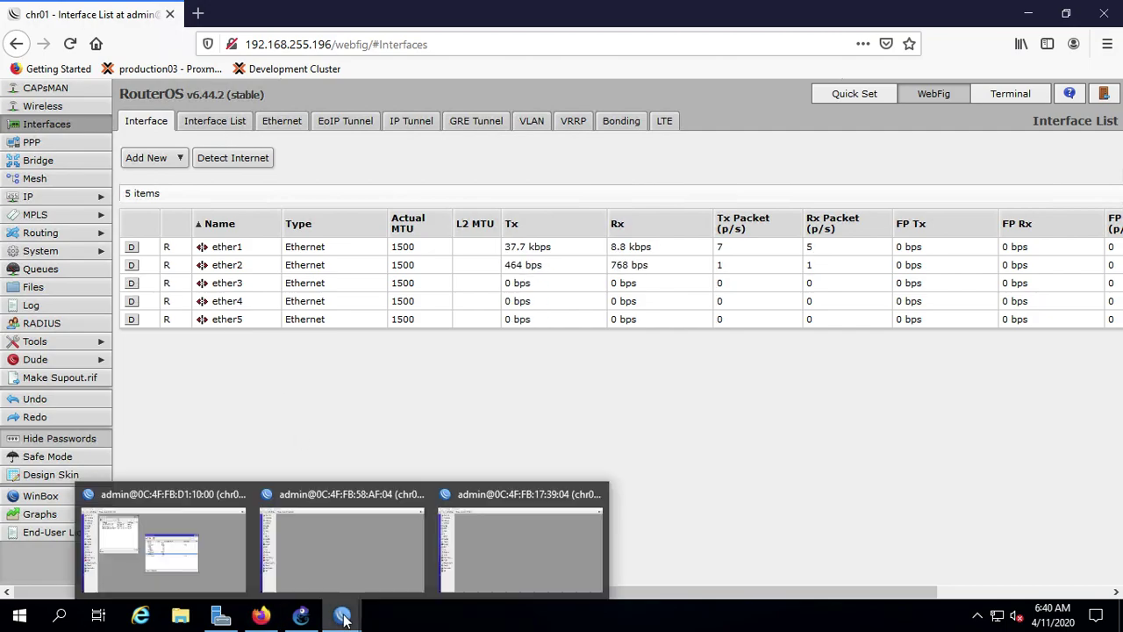
left_click(119, 541)
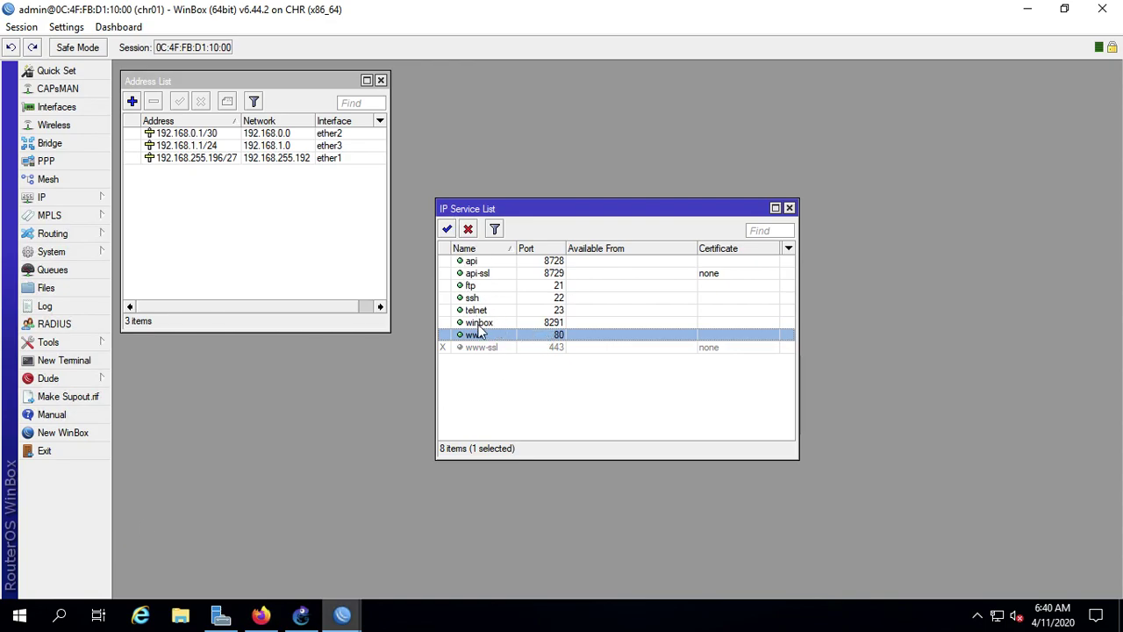
left_click(467, 228)
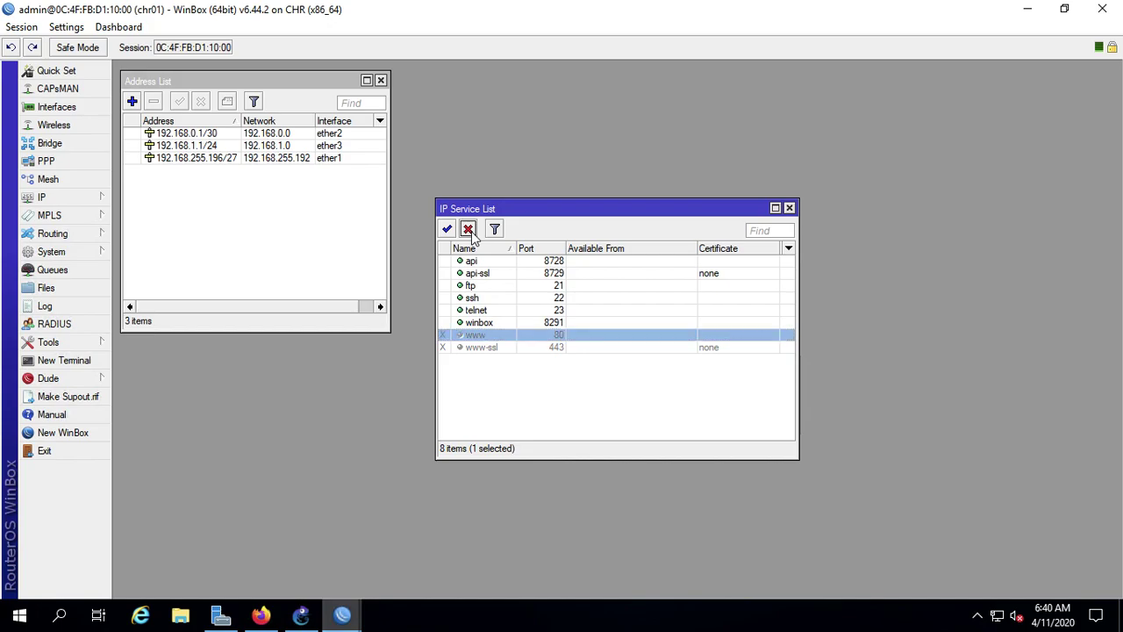
Step: Test web access from Firefox by reloading the router's page at 192.168.255.196 without the webfig path
left_click(260, 616)
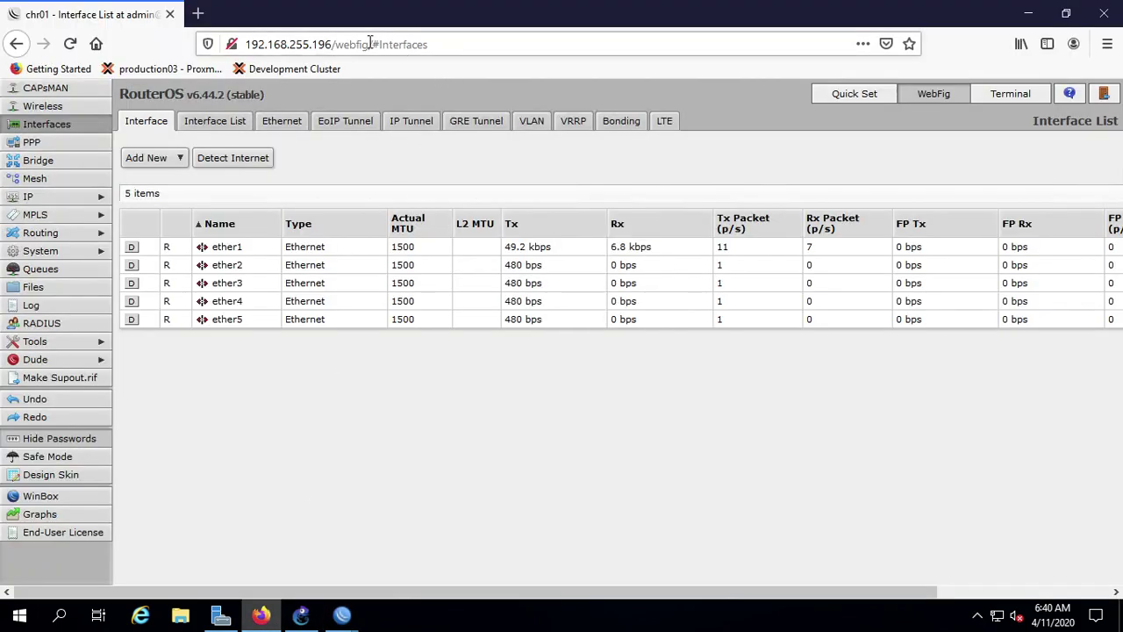
left_click(369, 44)
key("End")
left_click(336, 44, "shift")
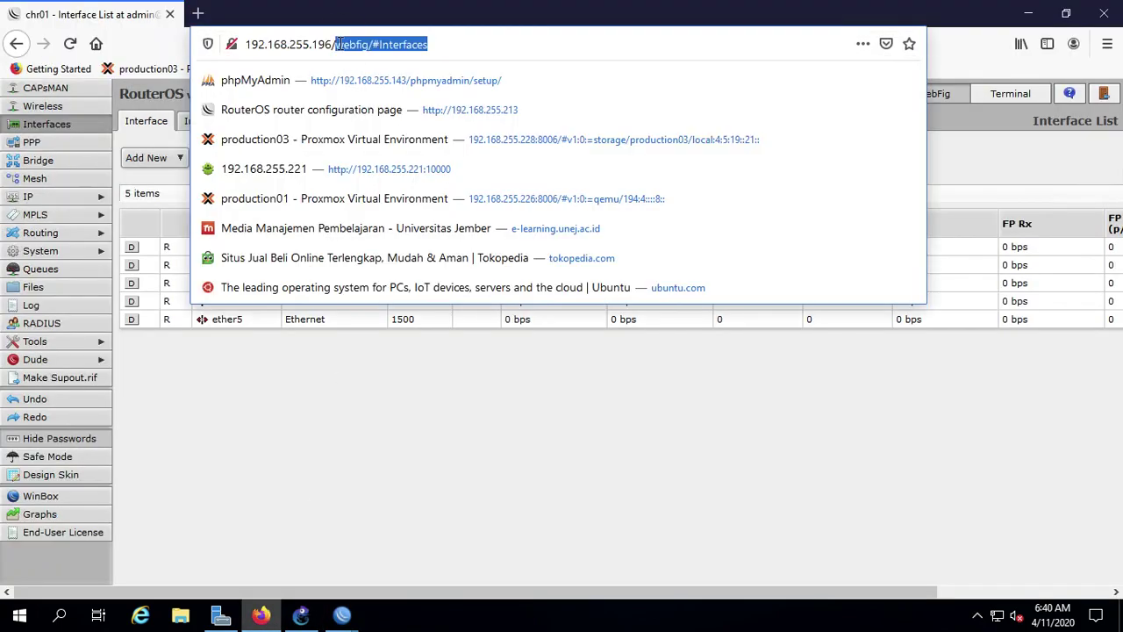
key("BackSpace")
key("BackSpace")
key("Return")
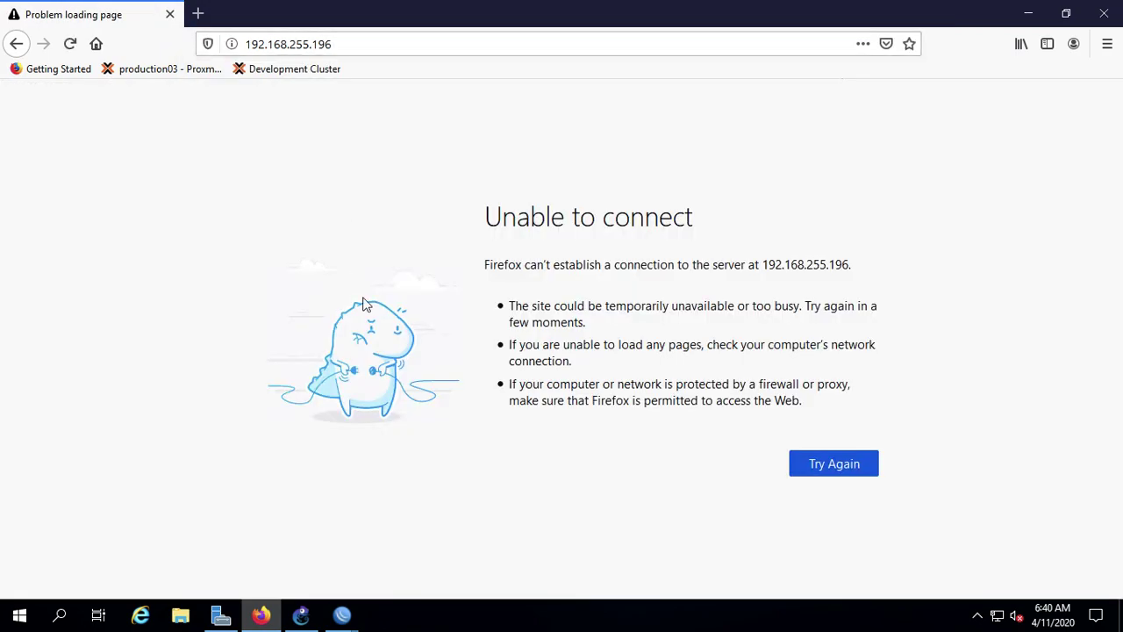
Step: Return to the chr01 WinBox session and enable the www service again
mouse_move(356, 609)
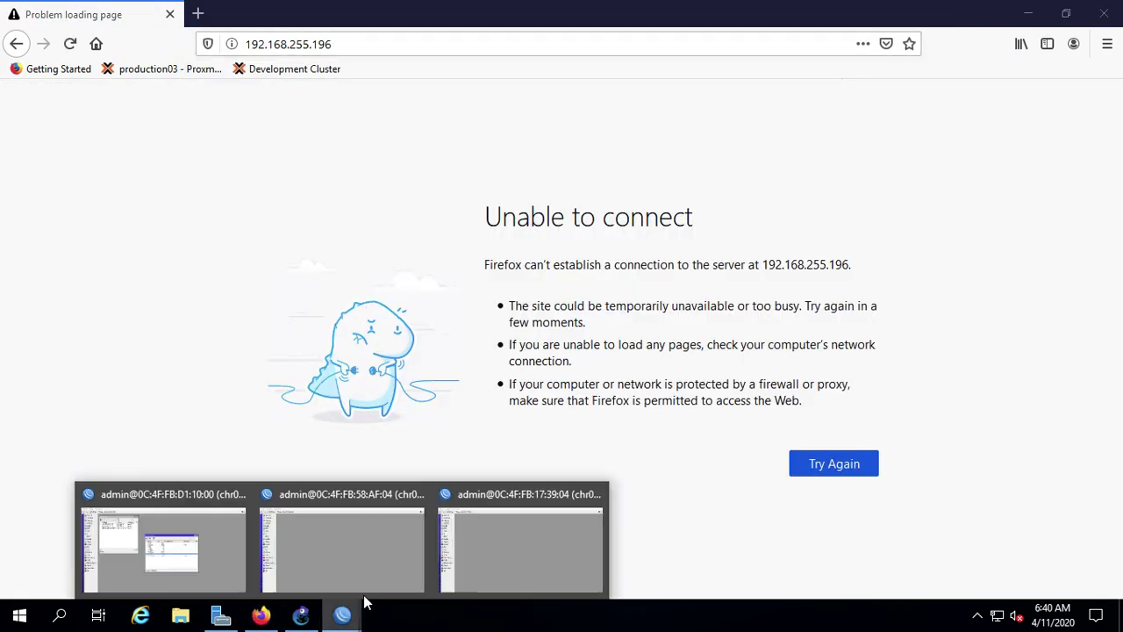
left_click(215, 534)
left_click(446, 228)
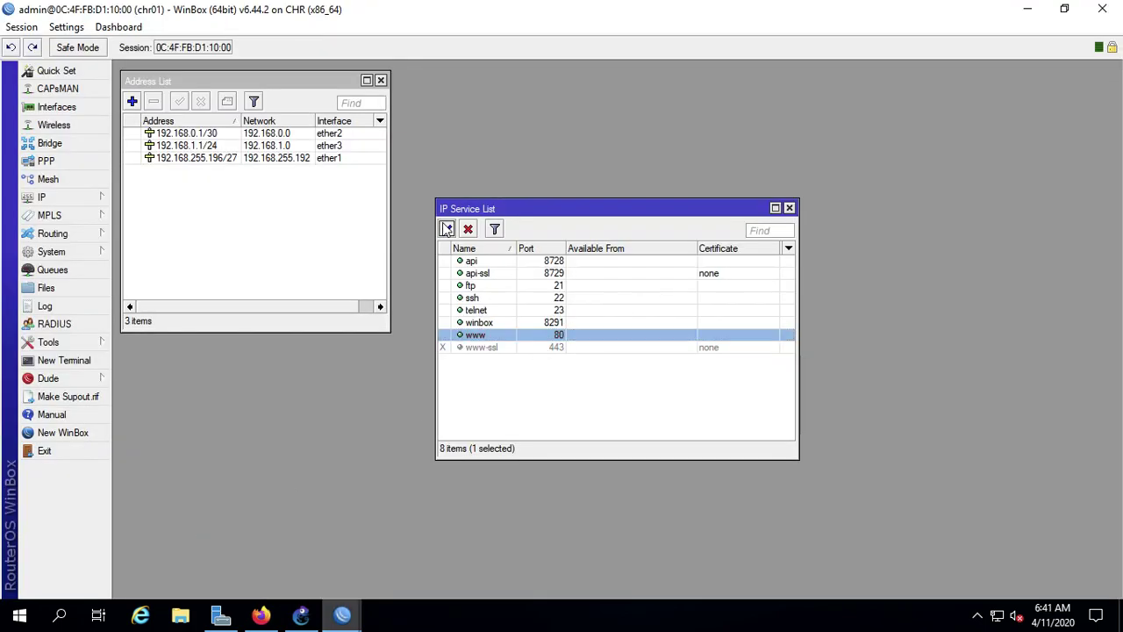
Step: Select the ssh service, start a PuTTY connection to 192.168.255.196 as admin, and move the terminal window away from the service list
left_click(497, 299)
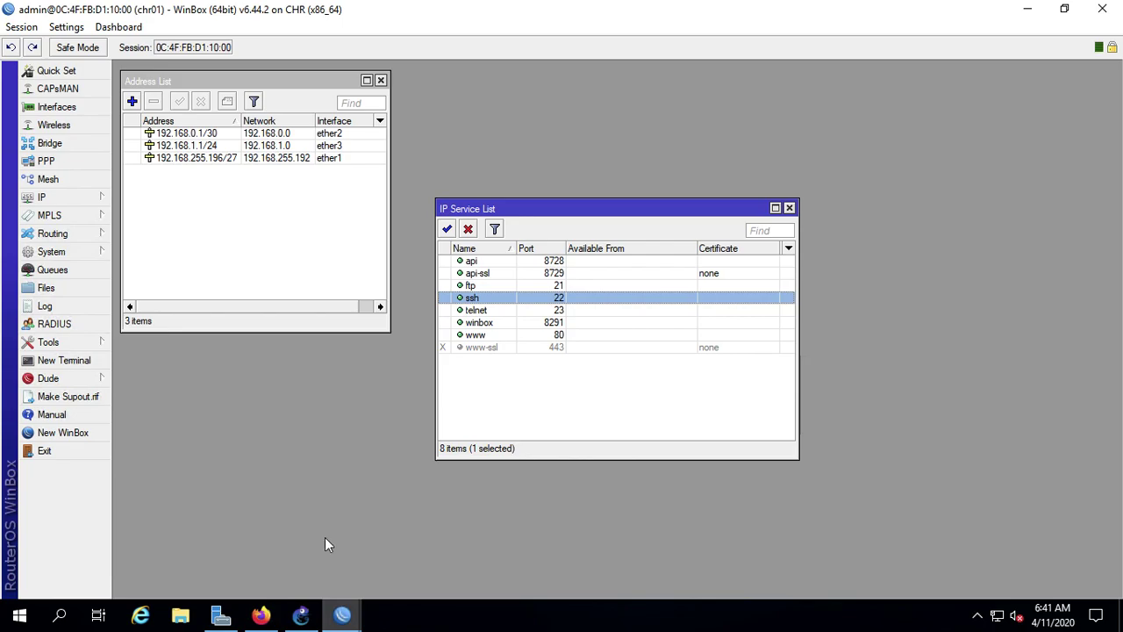
left_click(19, 616)
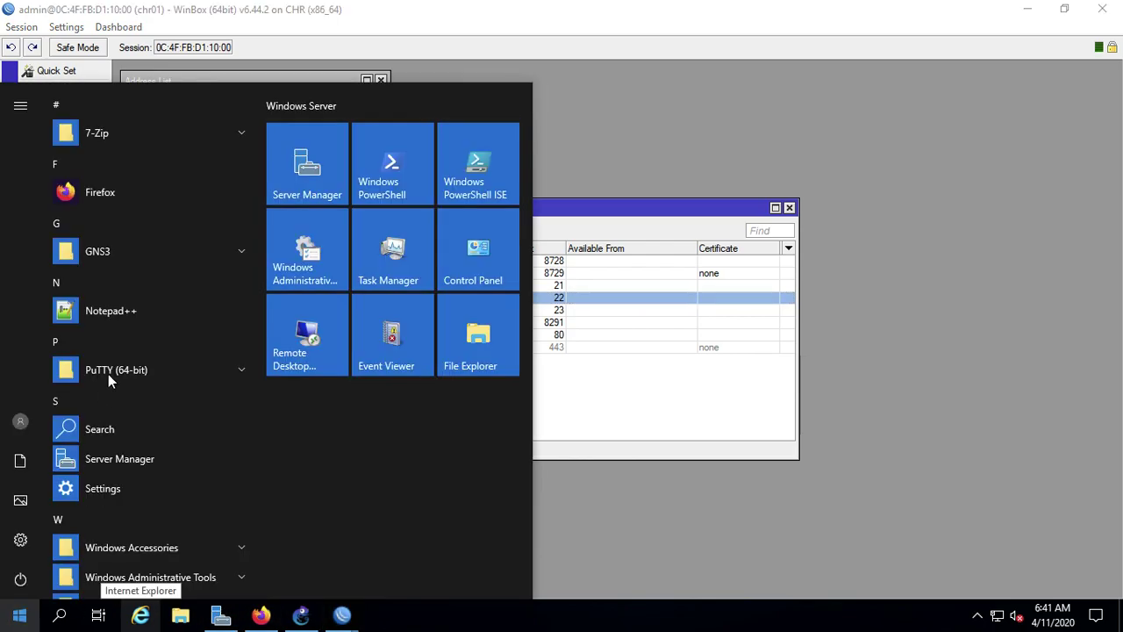
left_click(173, 370)
left_click(142, 458)
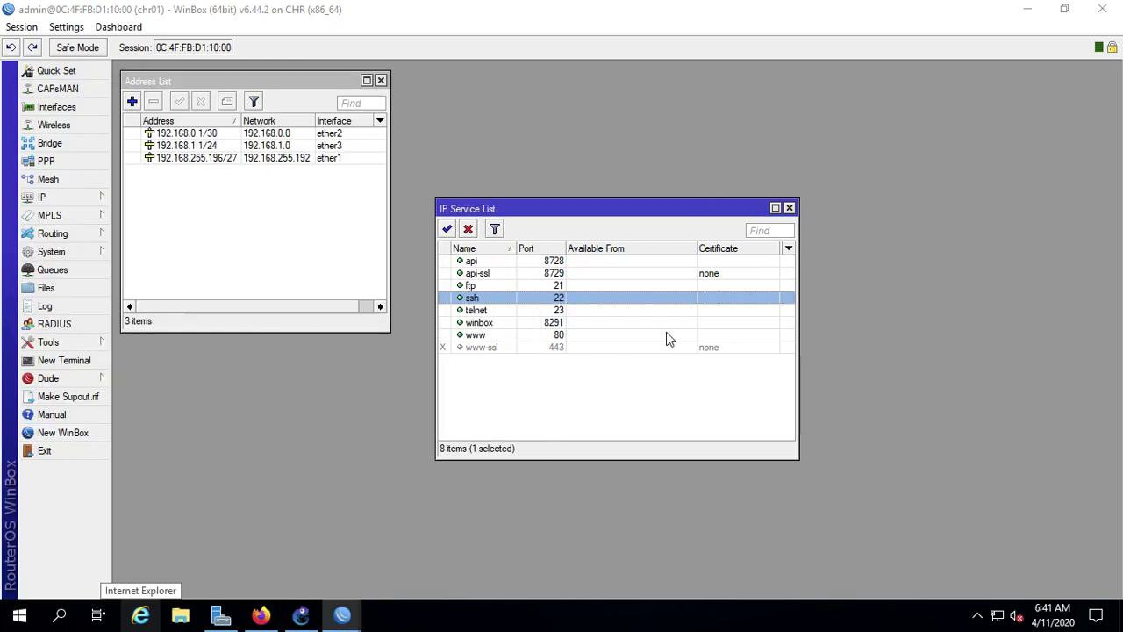
type("admin@192.168.255.196")
key("Return")
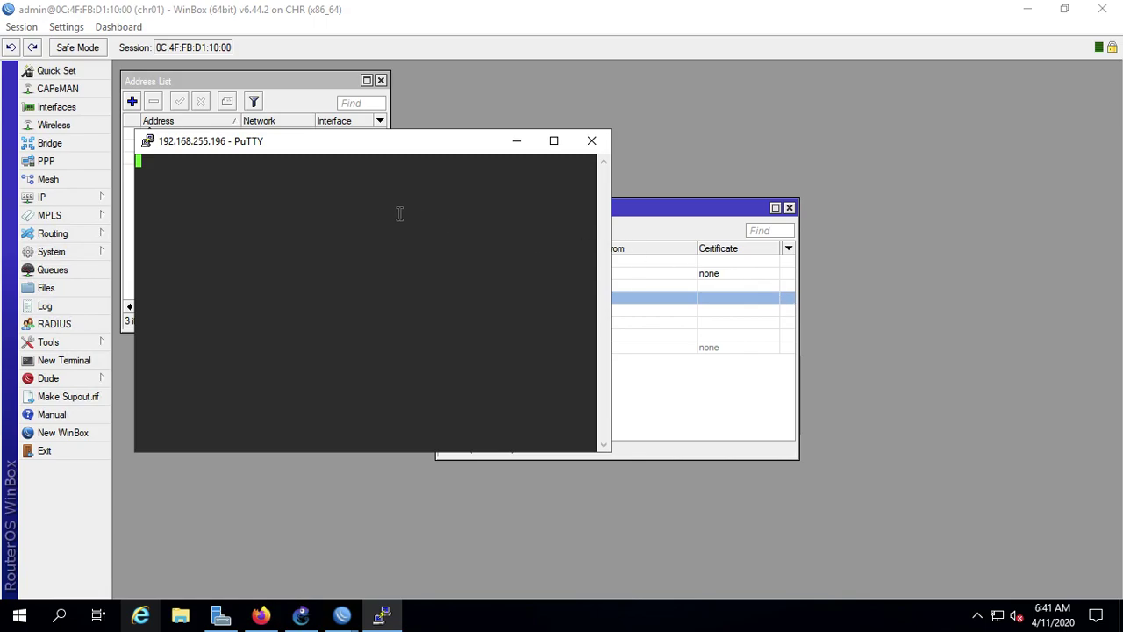
left_click_drag(359, 139, 849, 269)
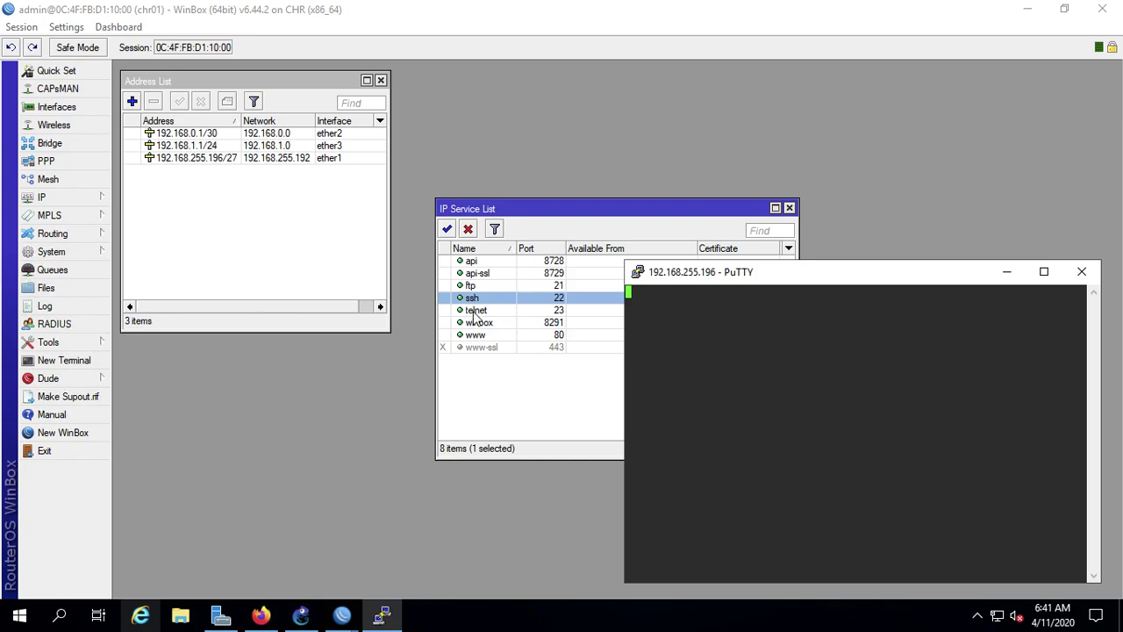
Step: Select the ftp service, view the router's file list, and close both the file list and the IP service list
left_click(487, 417)
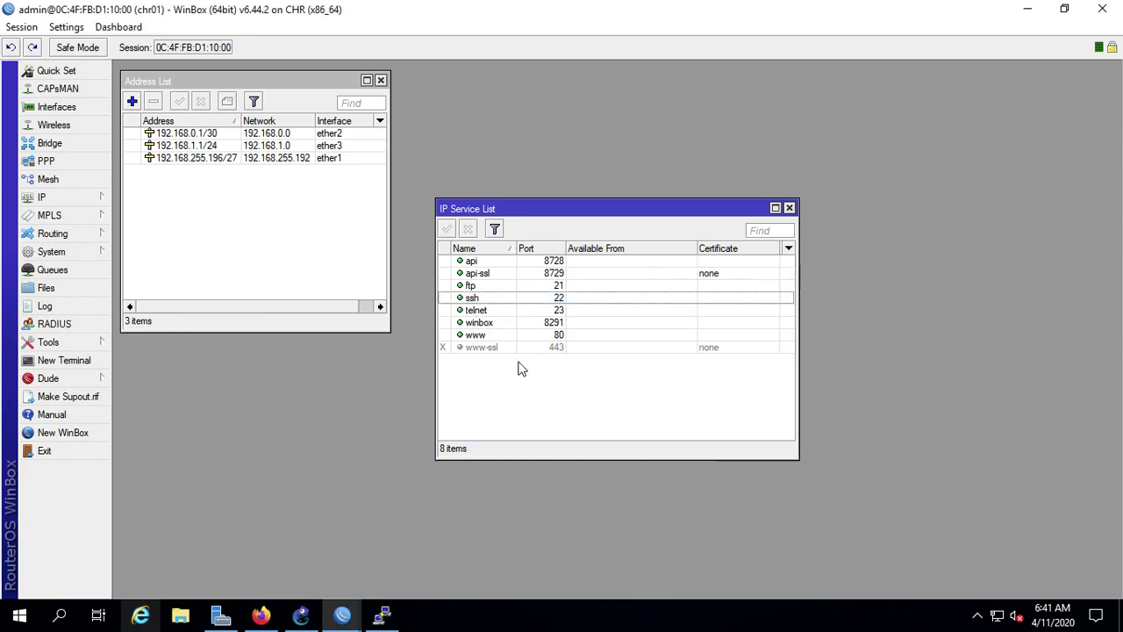
left_click(533, 285)
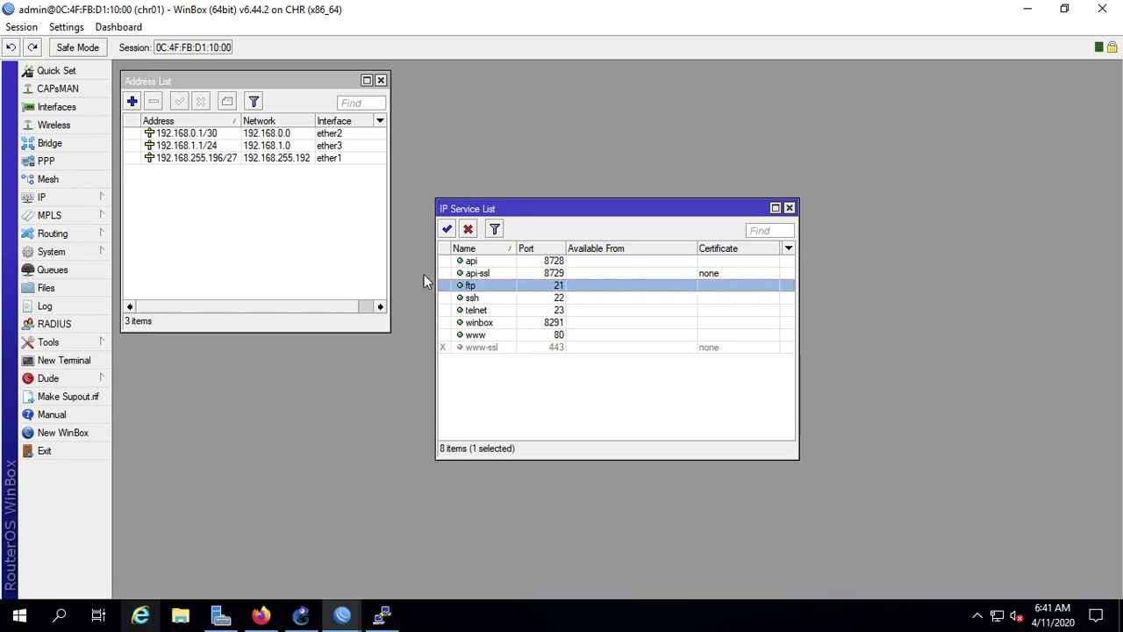
left_click(90, 289)
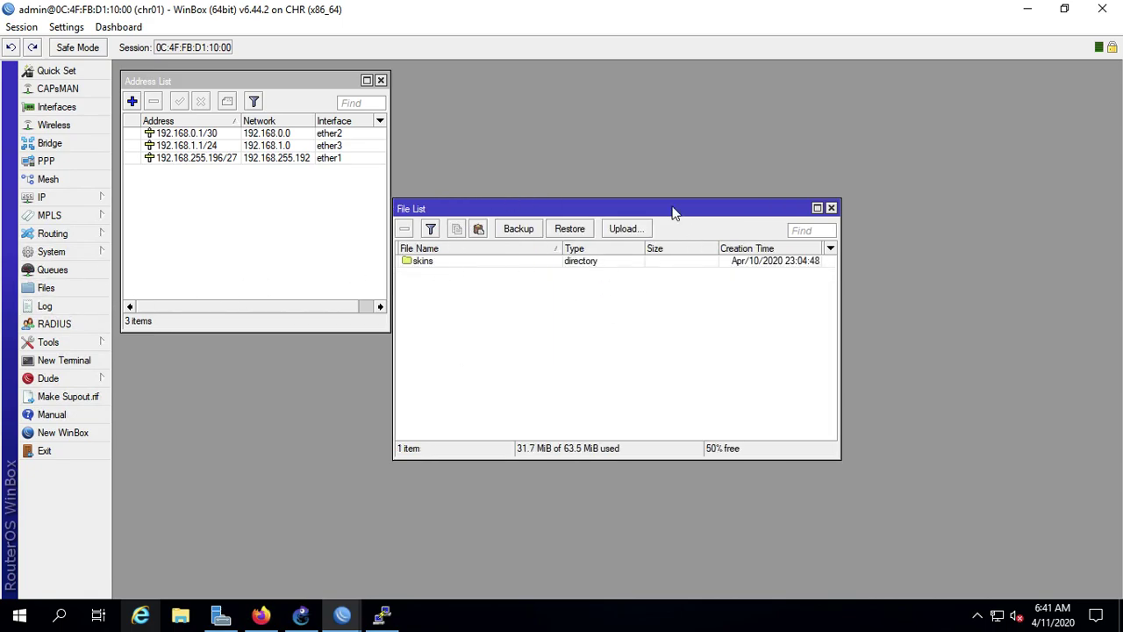
left_click(831, 208)
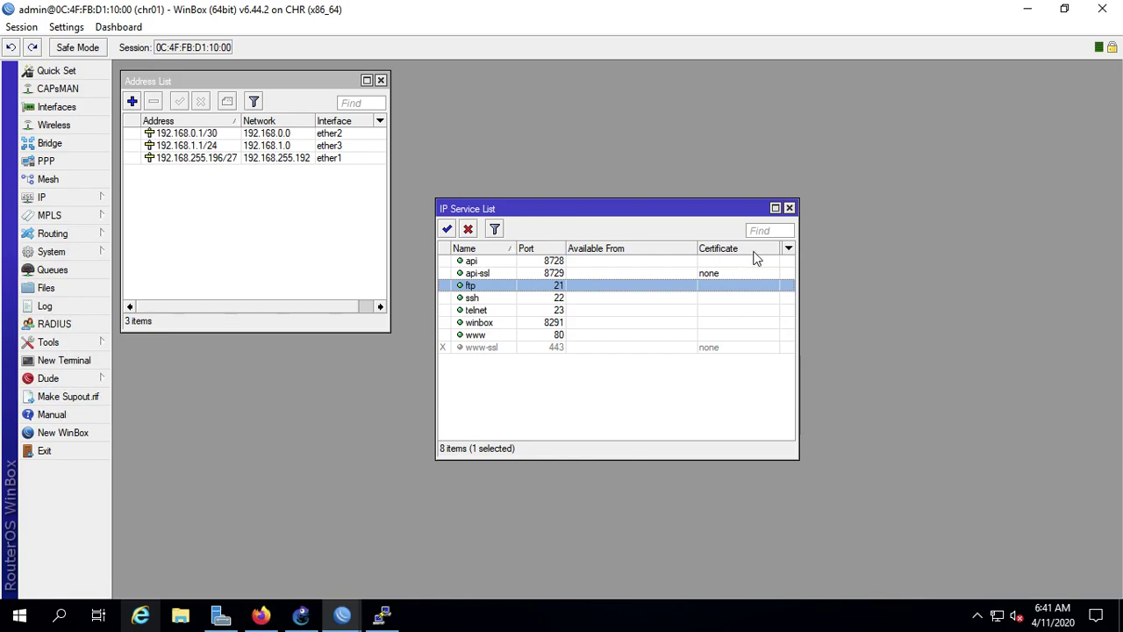
left_click(789, 208)
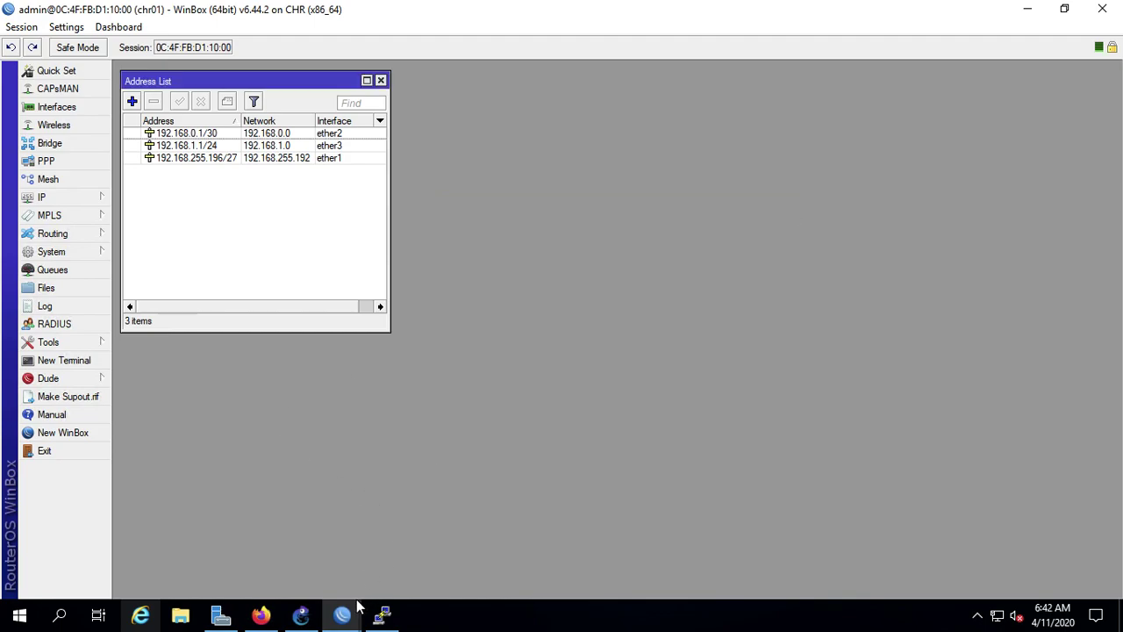
Step: Switch to the meeting07 presentation in PowerPoint and show slide 3 about the e-mail tool
mouse_move(343, 613)
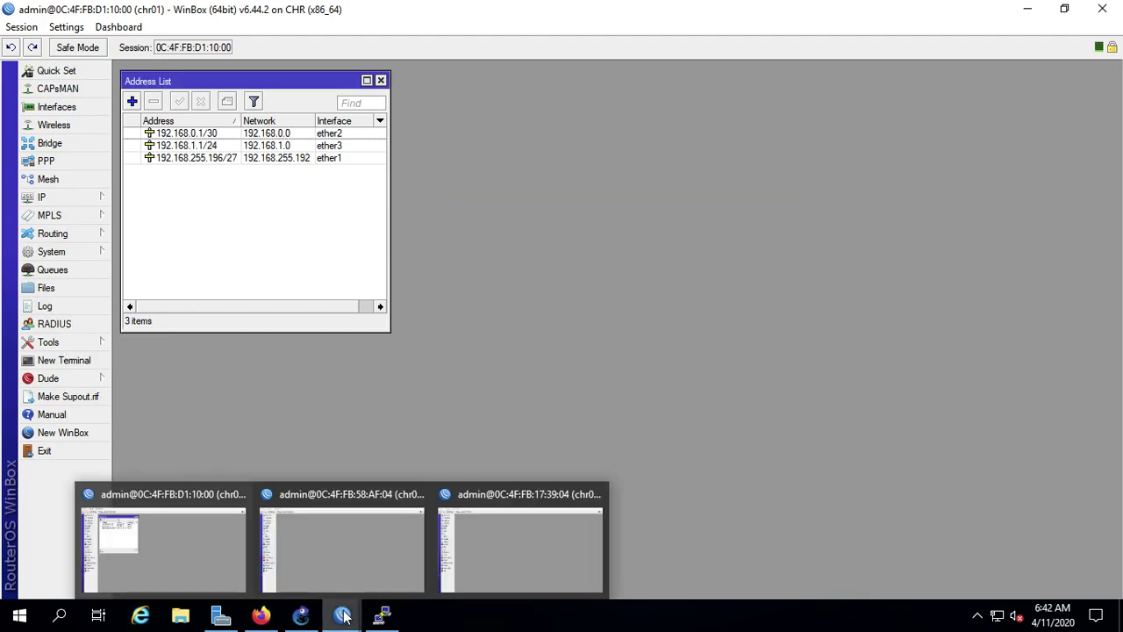
left_click(199, 546)
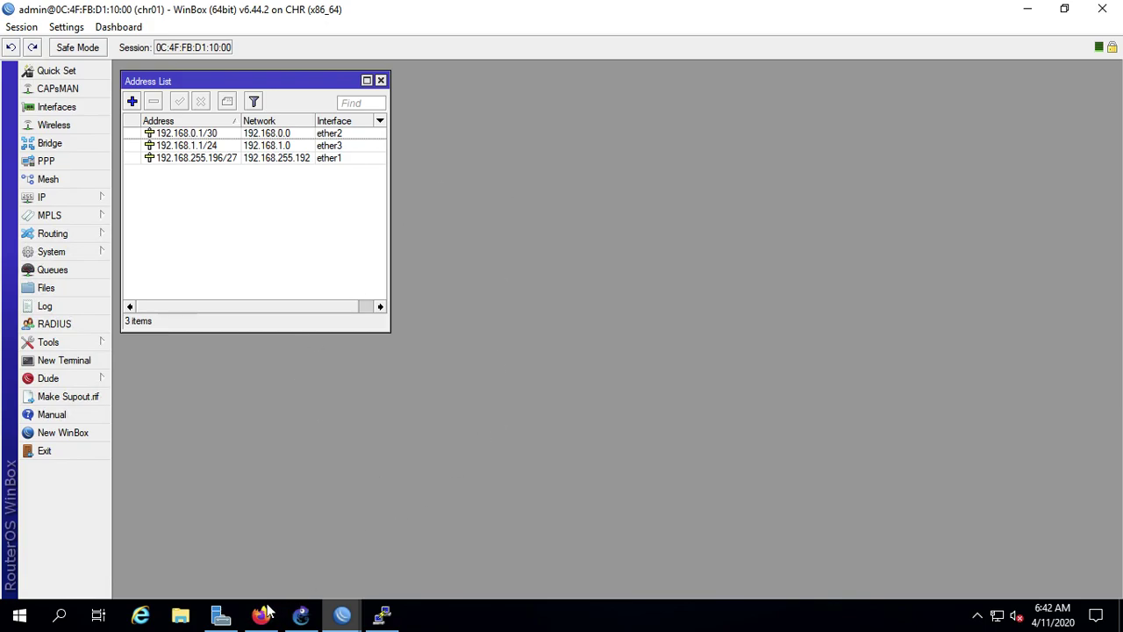
key("ctrl+Left")
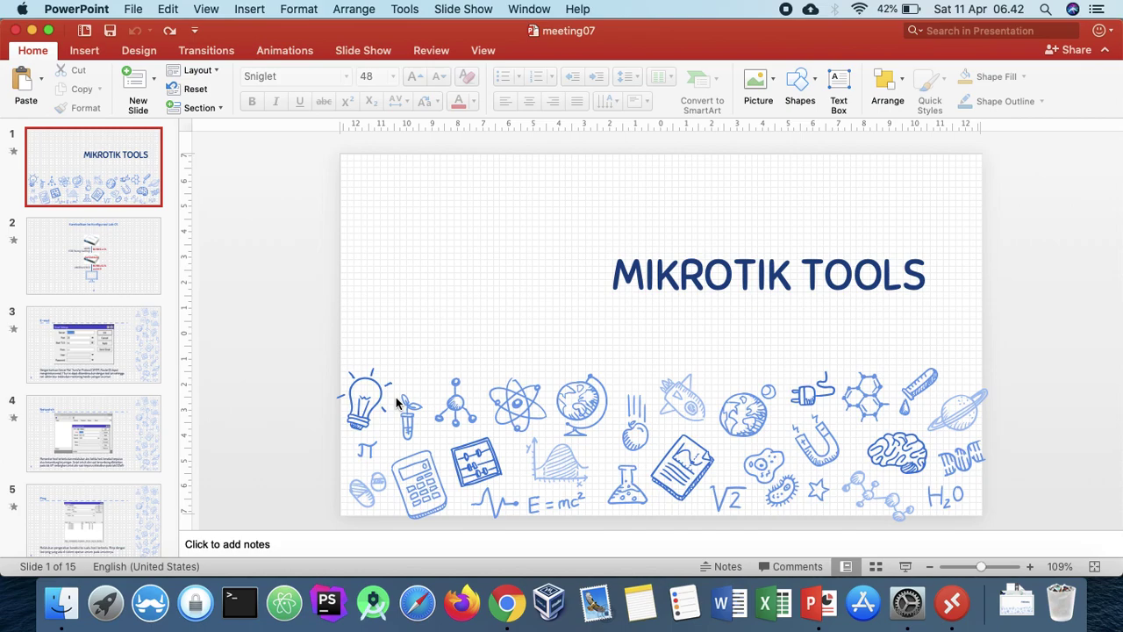
left_click(121, 354)
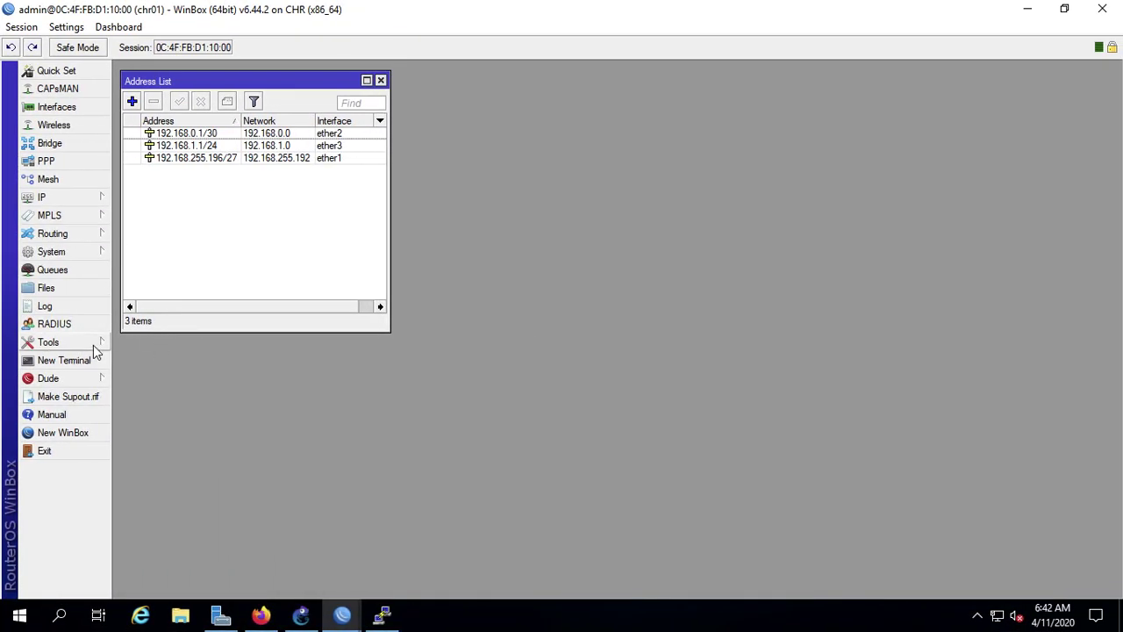
Step: Open the Email settings tool in the chr01 WinBox session, review its fields, and close it without changes
left_click(97, 347)
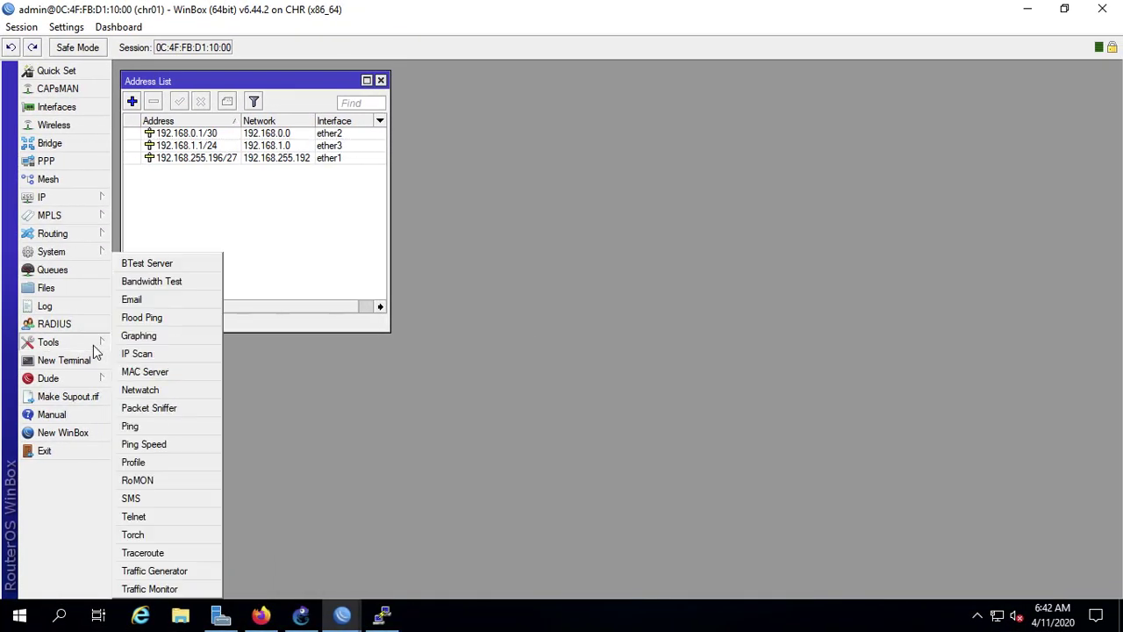
left_click(157, 300)
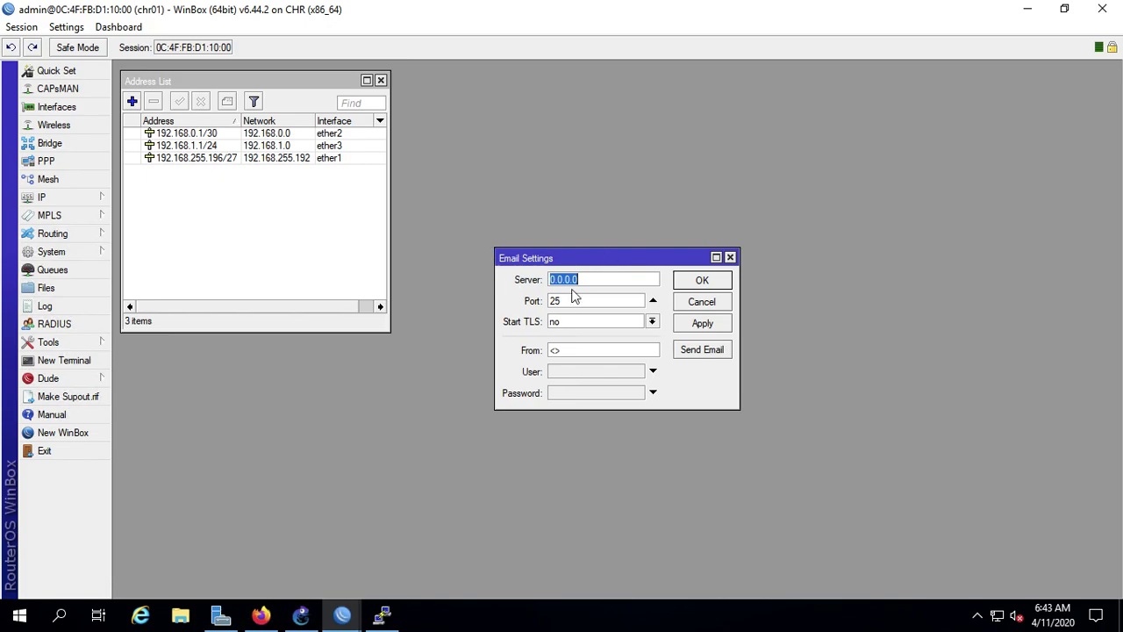
left_click(733, 257)
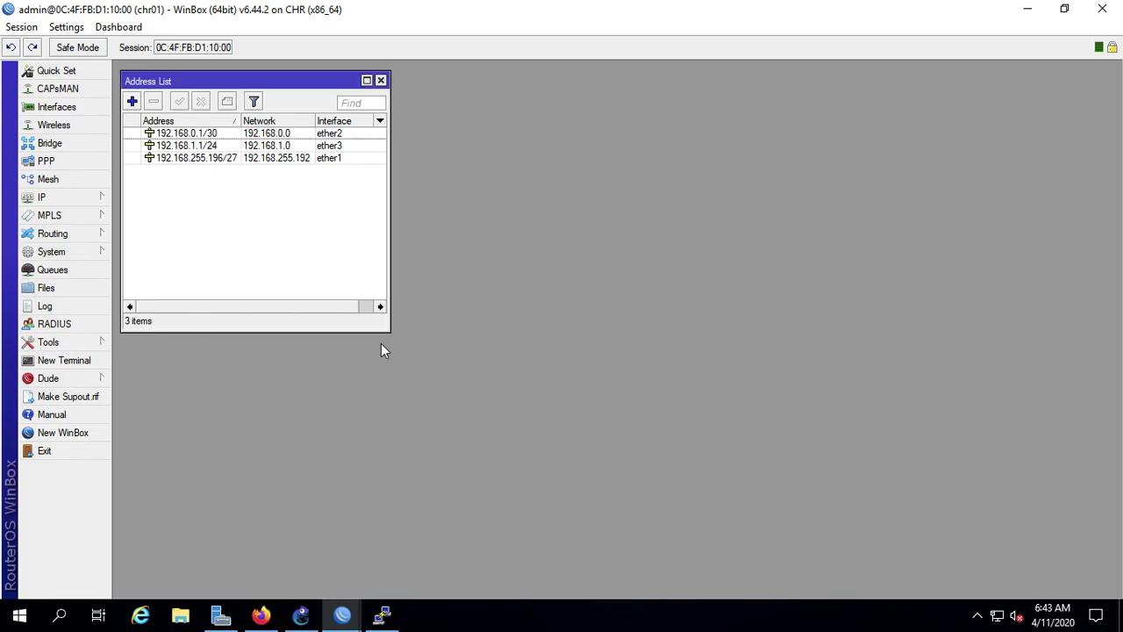
Step: Show slide 4 about Netwatch in the PowerPoint presentation and return to the chr01 WinBox session
key("ctrl+Left")
left_click(70, 436)
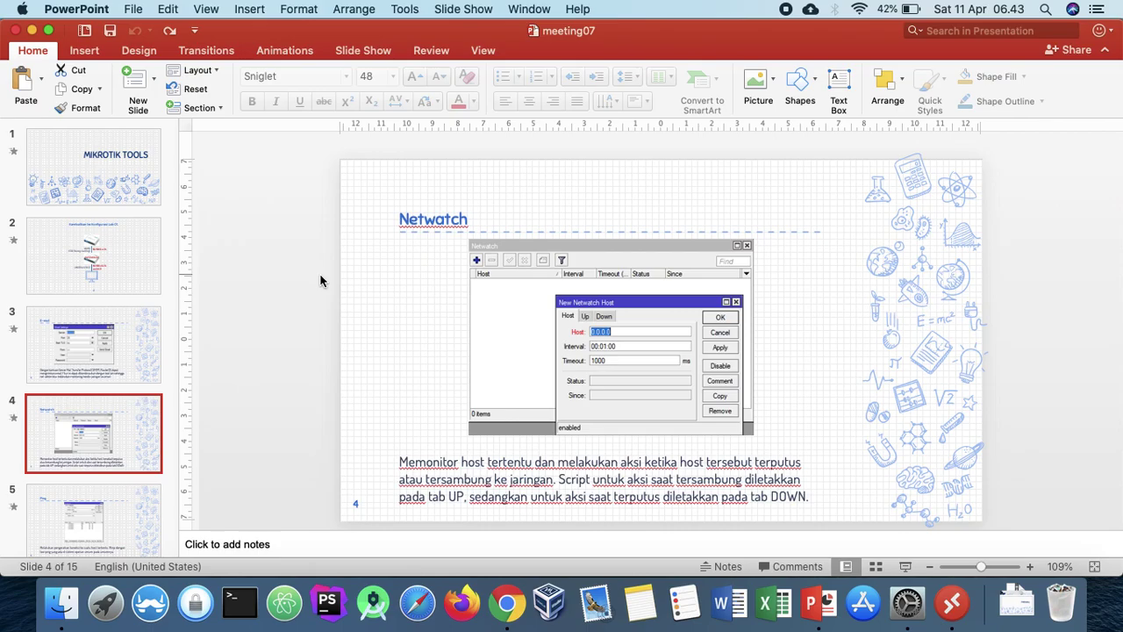
key("ctrl+Right")
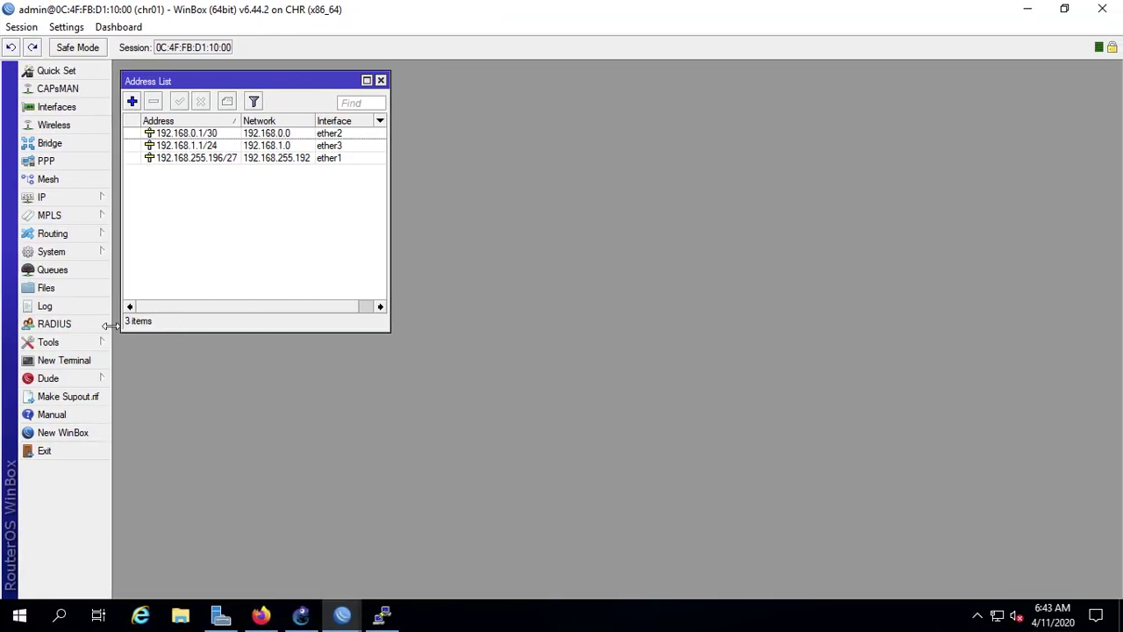
Step: Open Netwatch on chr01, start a new host entry, and review its Host and Up settings
left_click(91, 338)
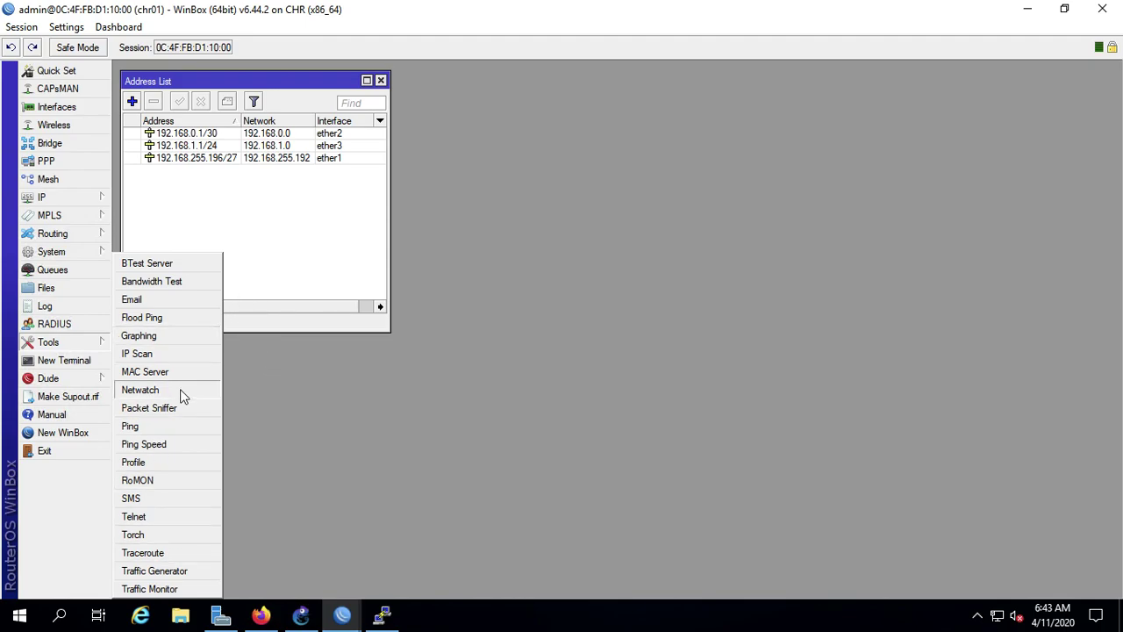
left_click(140, 389)
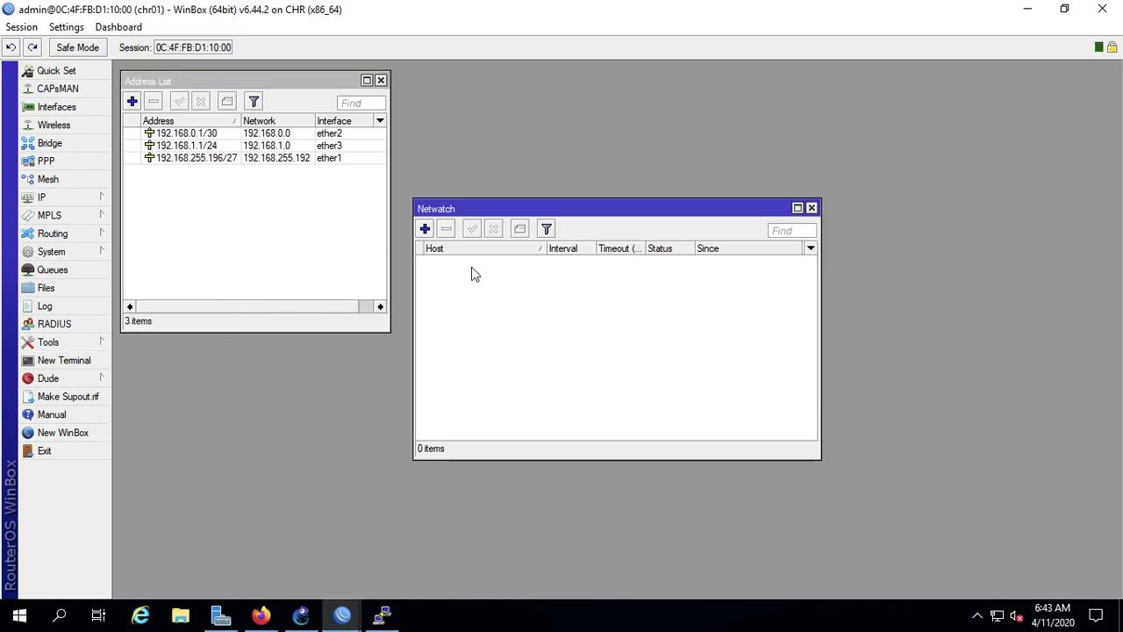
left_click(425, 229)
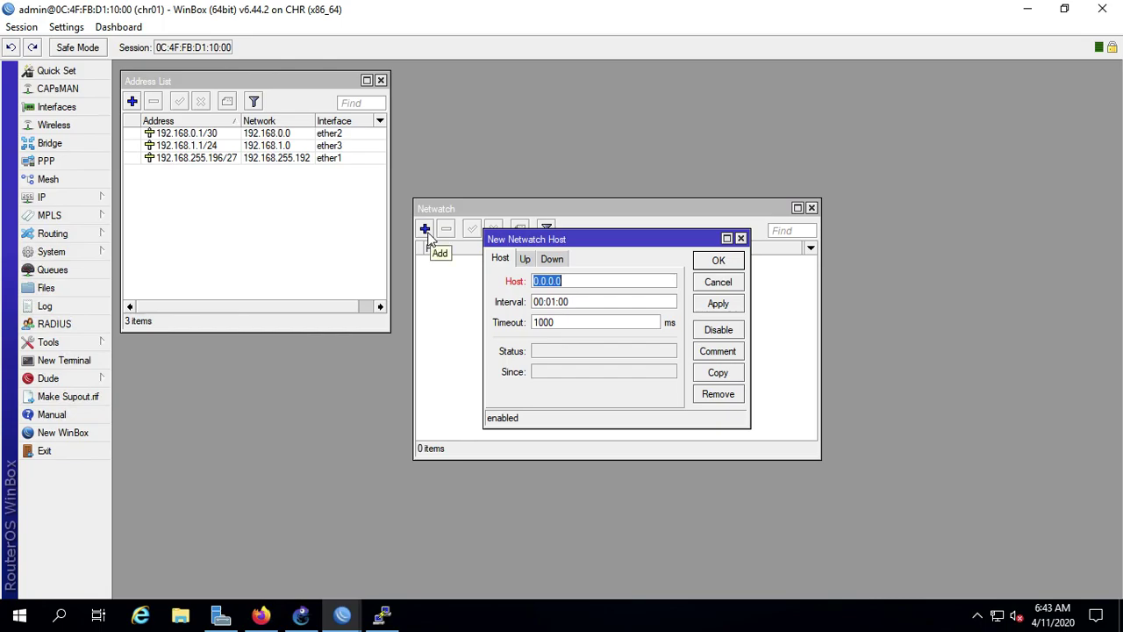
left_click(530, 259)
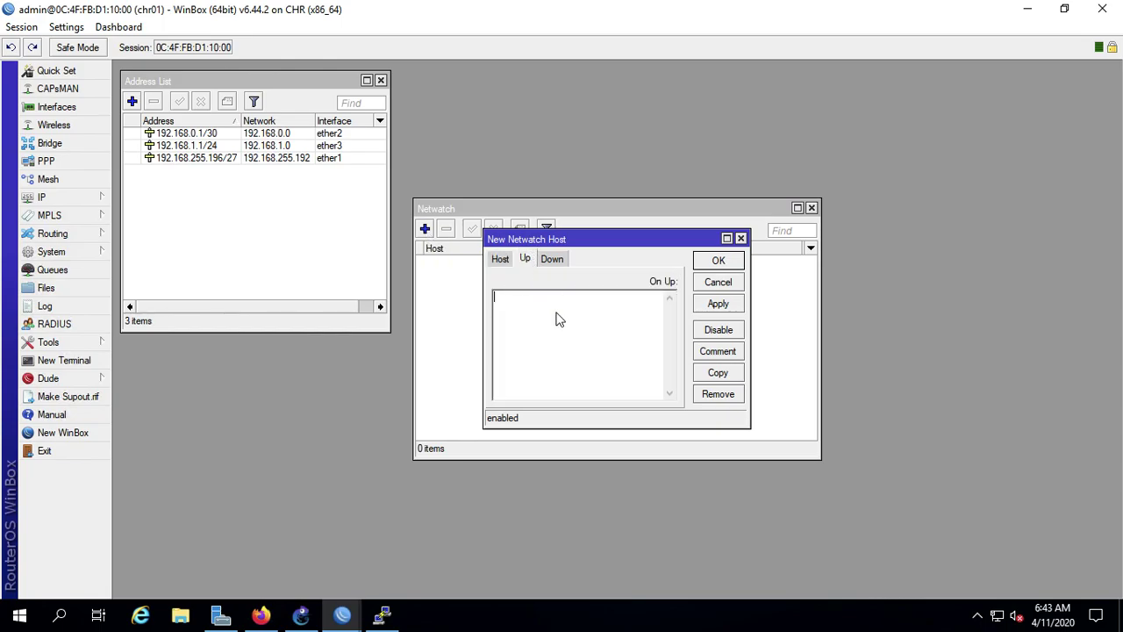
left_click(500, 259)
Step: Switch to GNS3 to view the rs_tools topology and return to the chr01 WinBox session
left_click(303, 615)
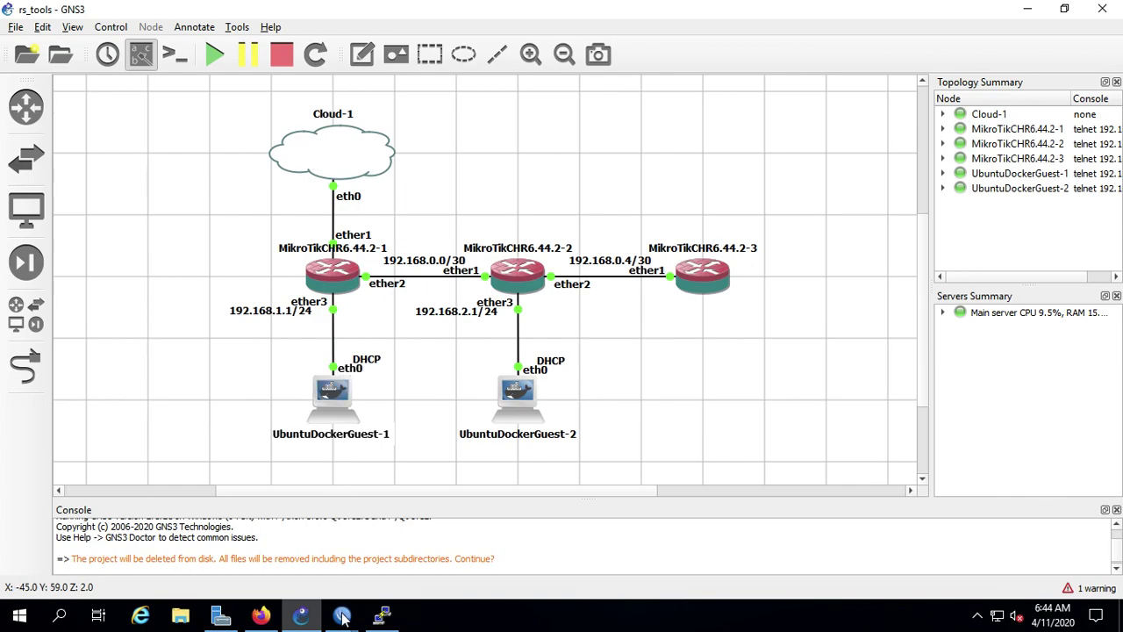
mouse_move(342, 617)
left_click(204, 526)
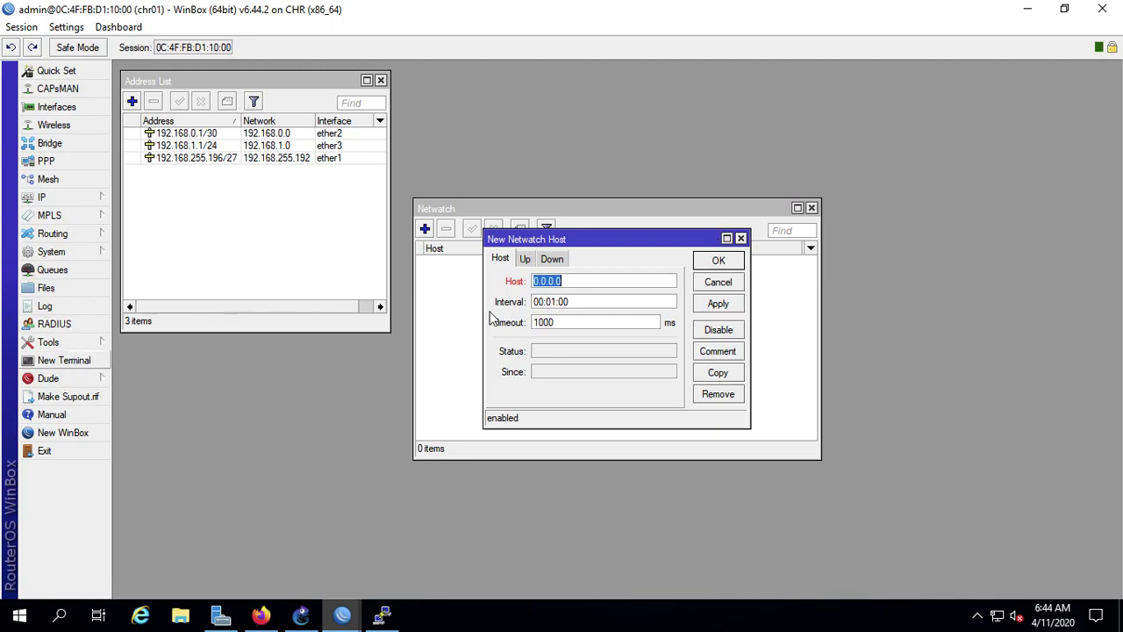
Step: Draft the On Up script "/ip dhcp-server set" for the new Netwatch host and discard the entry
left_click(524, 259)
type("/ip")
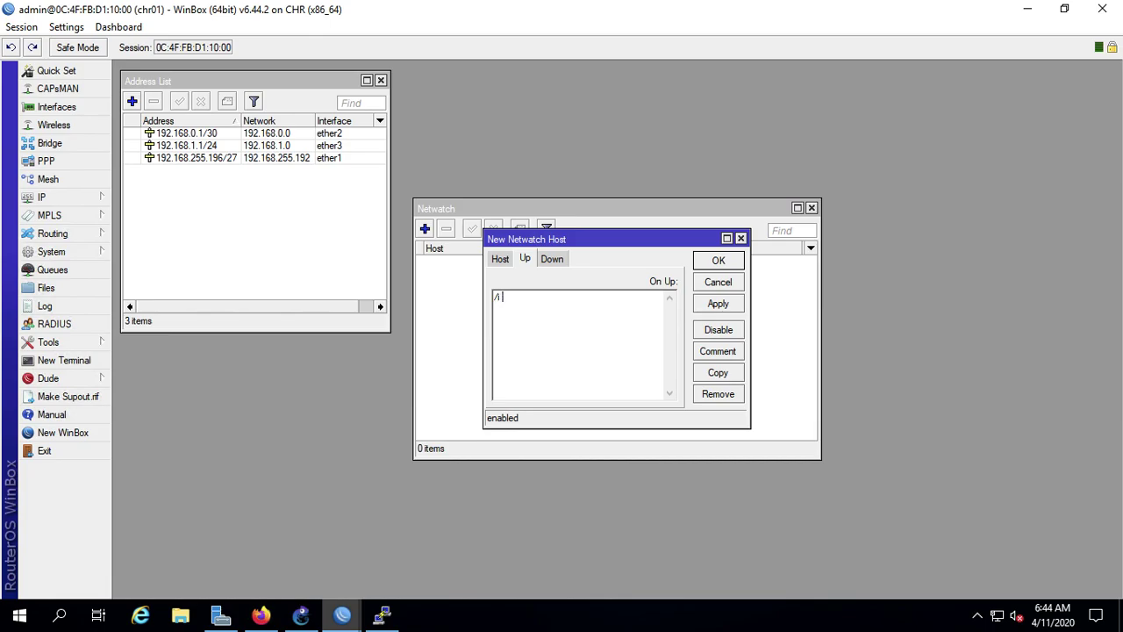
type(" dhcp-server set")
left_click(719, 284)
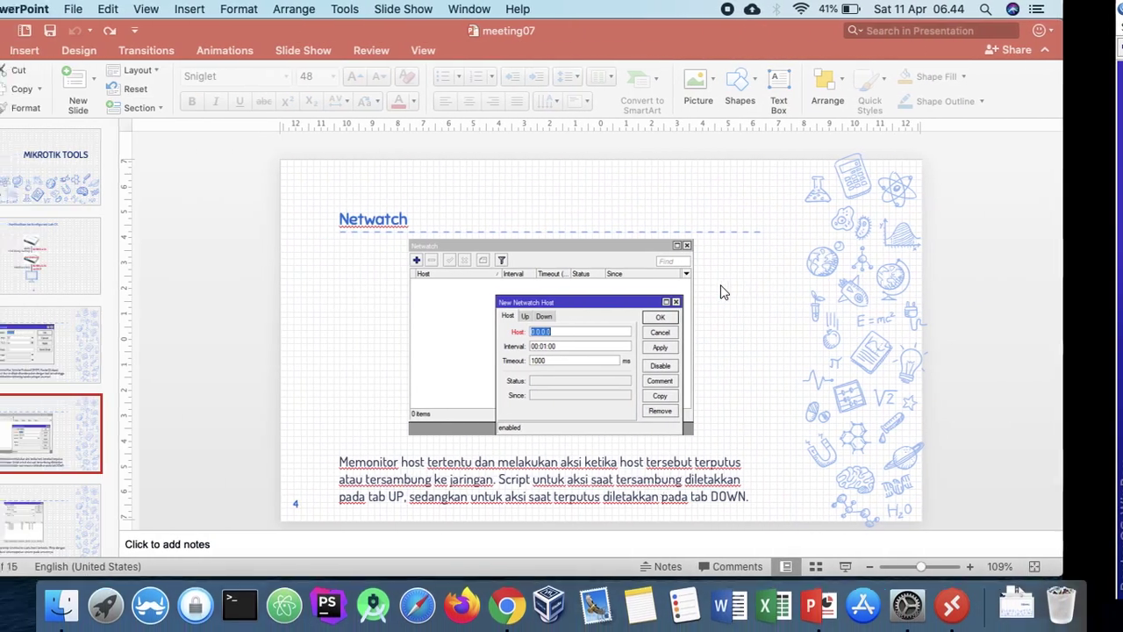
Step: Show slide 5 about Ping in the meeting07 PowerPoint presentation and return to the WinBox session
scroll(93, 394, "down", 4)
scroll(93, 390, "down", 1)
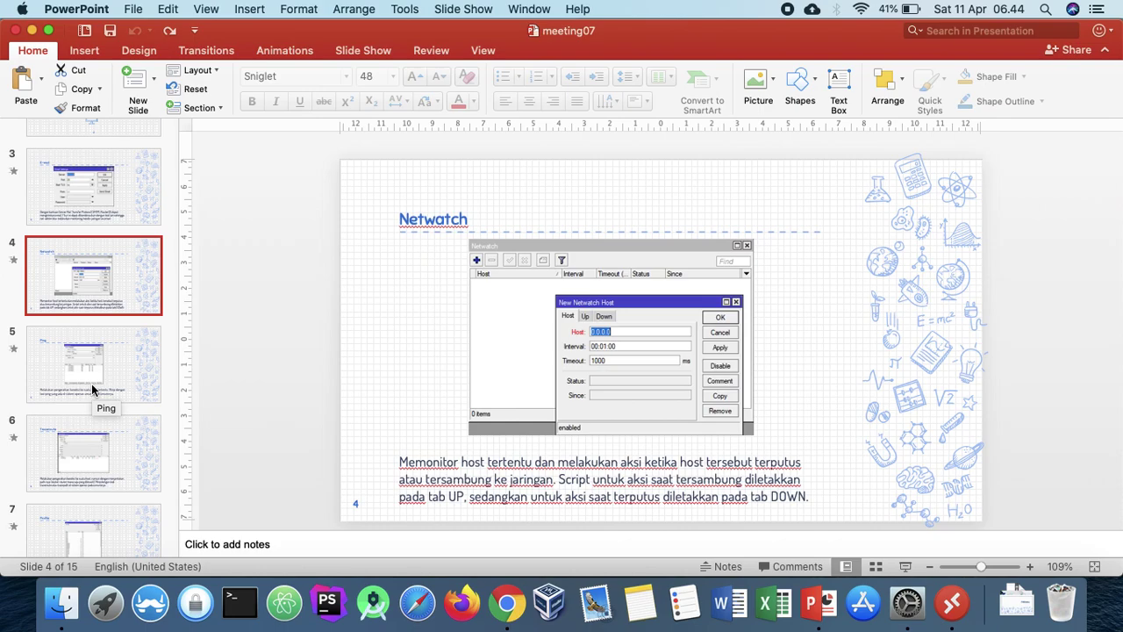
left_click(94, 390)
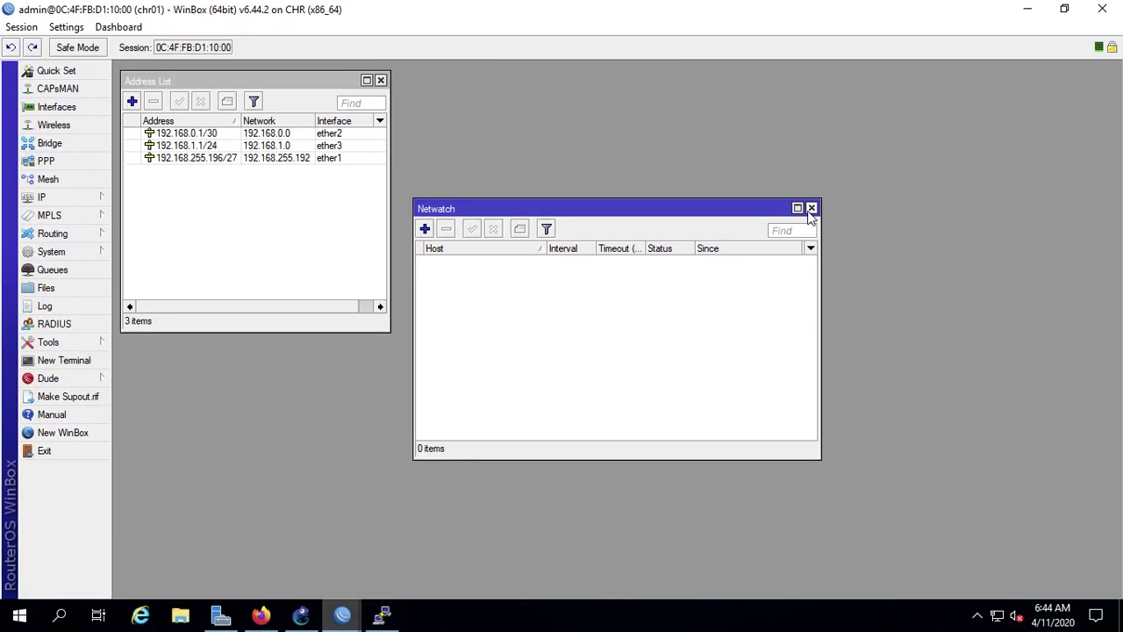
Step: Close the Netwatch list, and briefly open and close a router terminal
left_click(810, 208)
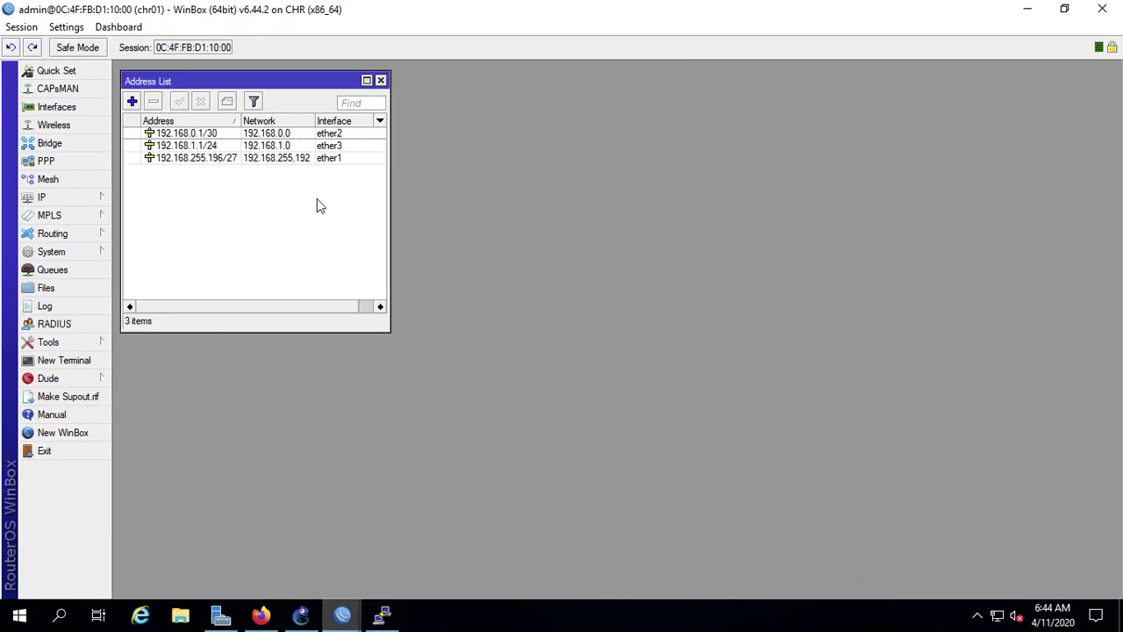
left_click(92, 361)
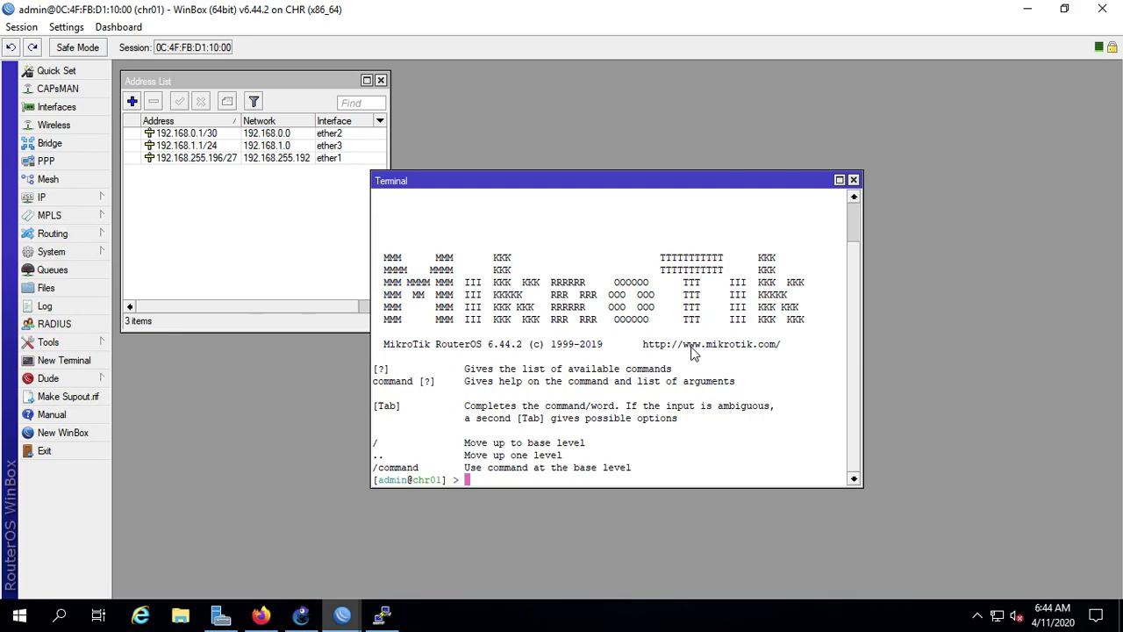
left_click(853, 180)
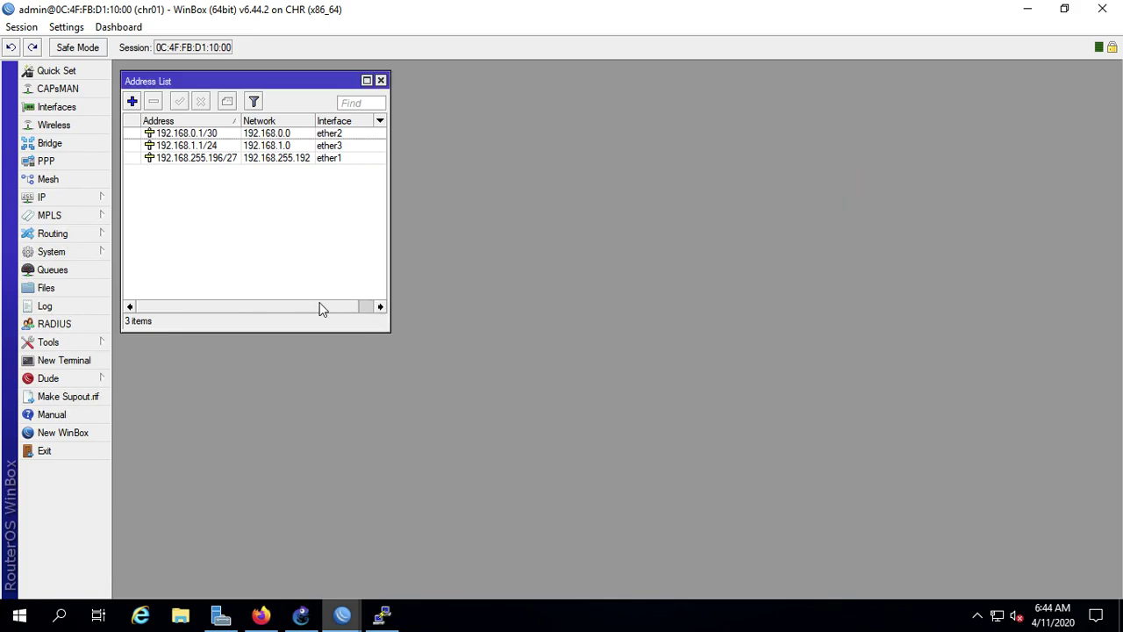
Step: Run the Ping tool from chr01 to 192.168.0.6 and stop it after several replies
left_click(88, 342)
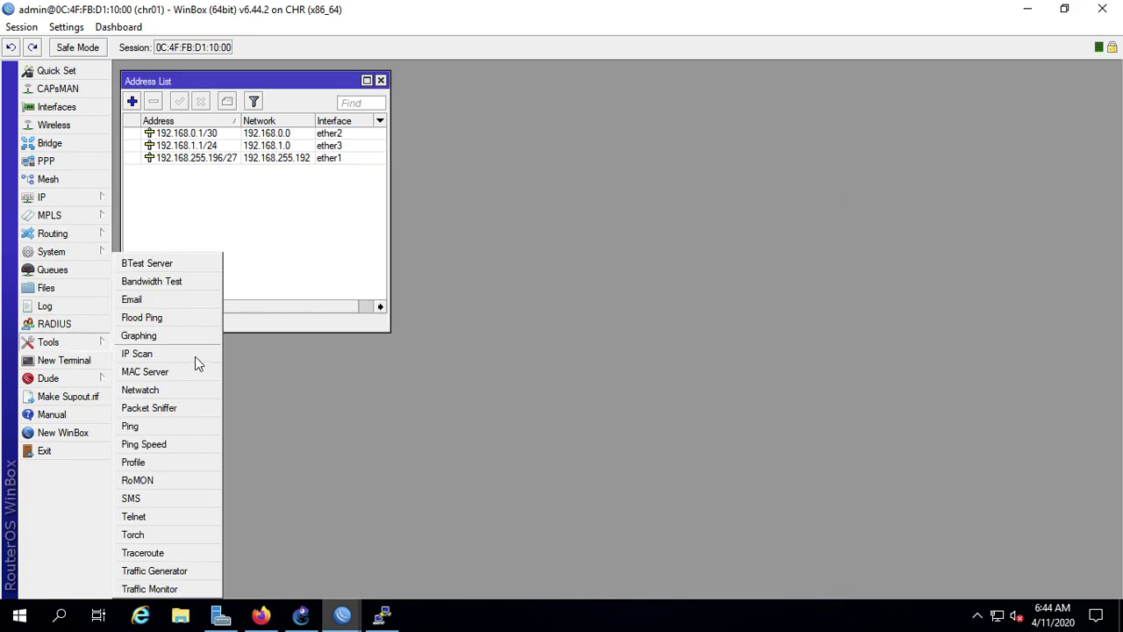
left_click(183, 425)
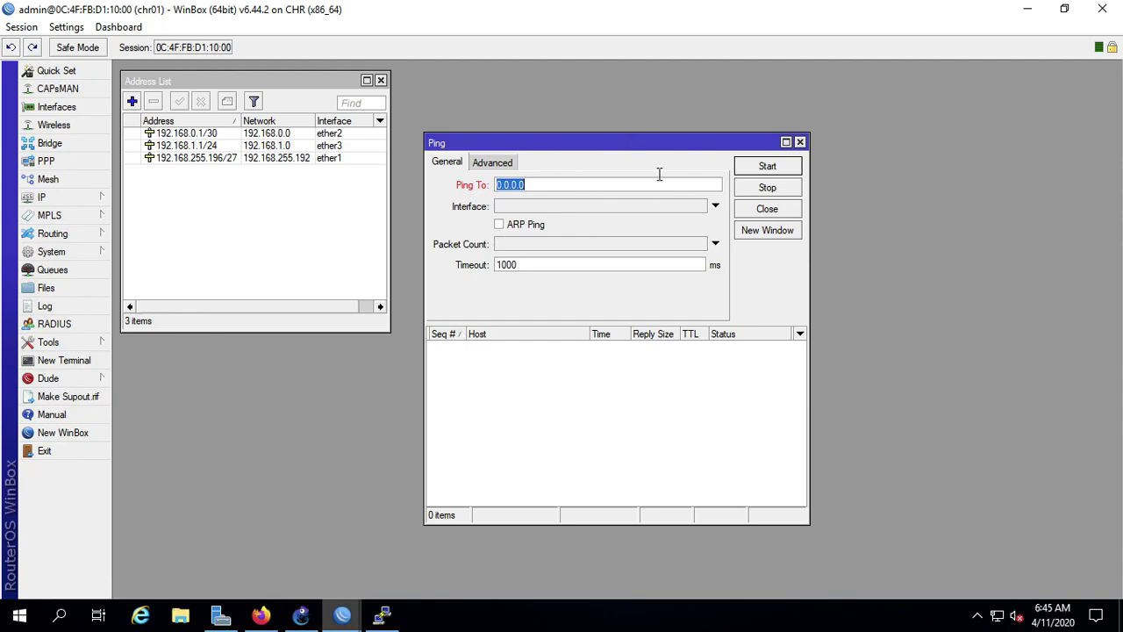
type("192.168.0.6")
left_click(779, 167)
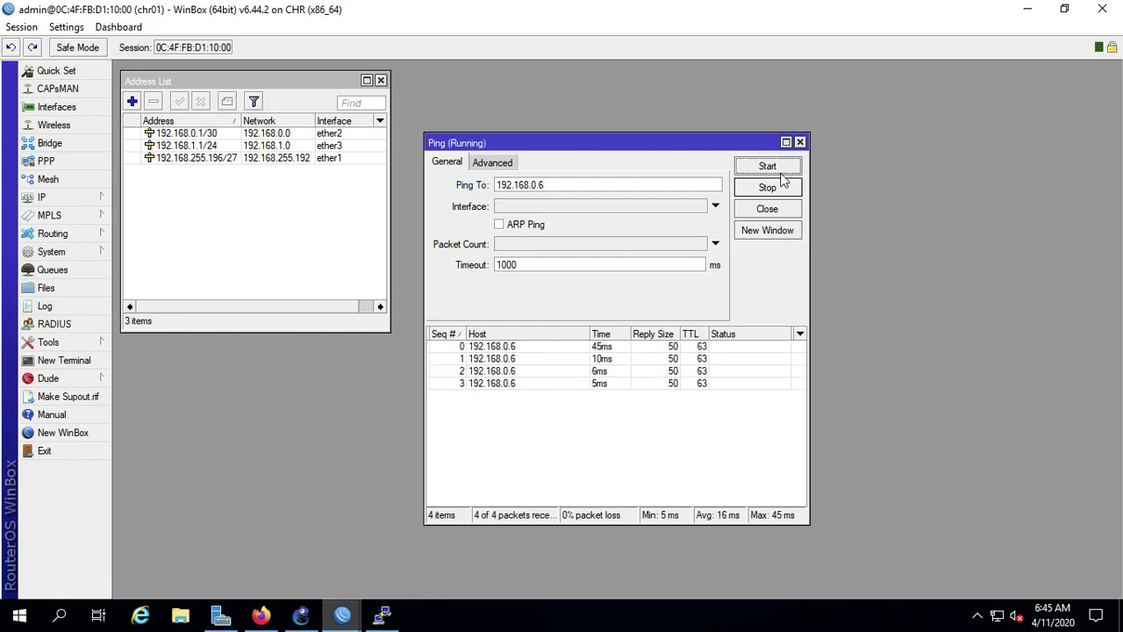
left_click(786, 189)
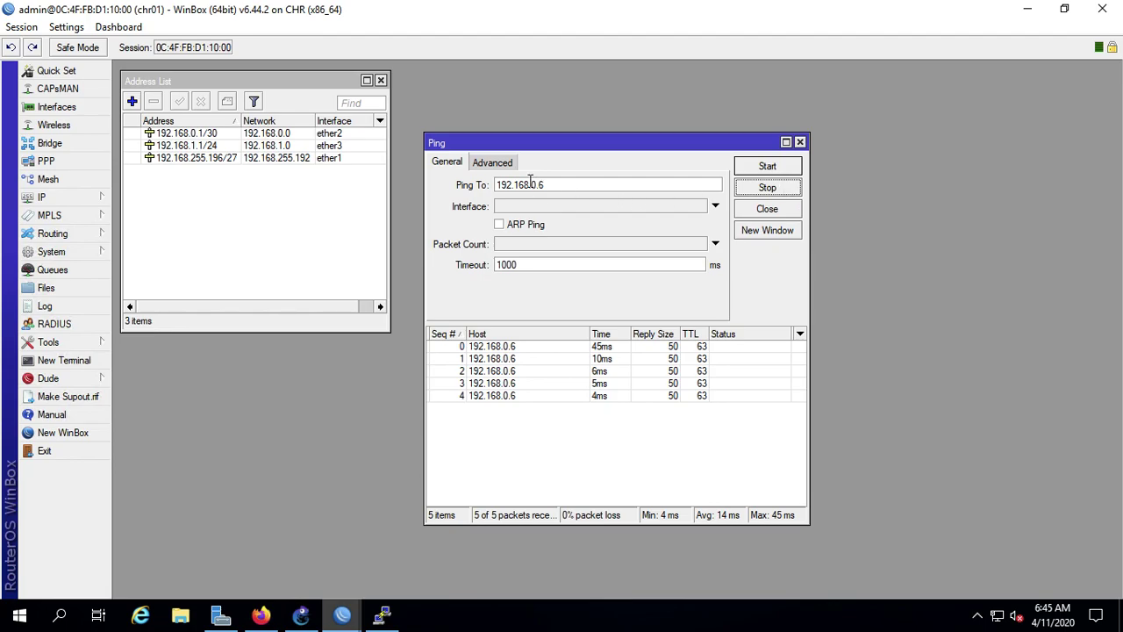
Step: Review the Ping tool's advanced options and interface choices, leave the interface unset, and close the tool
left_click(503, 165)
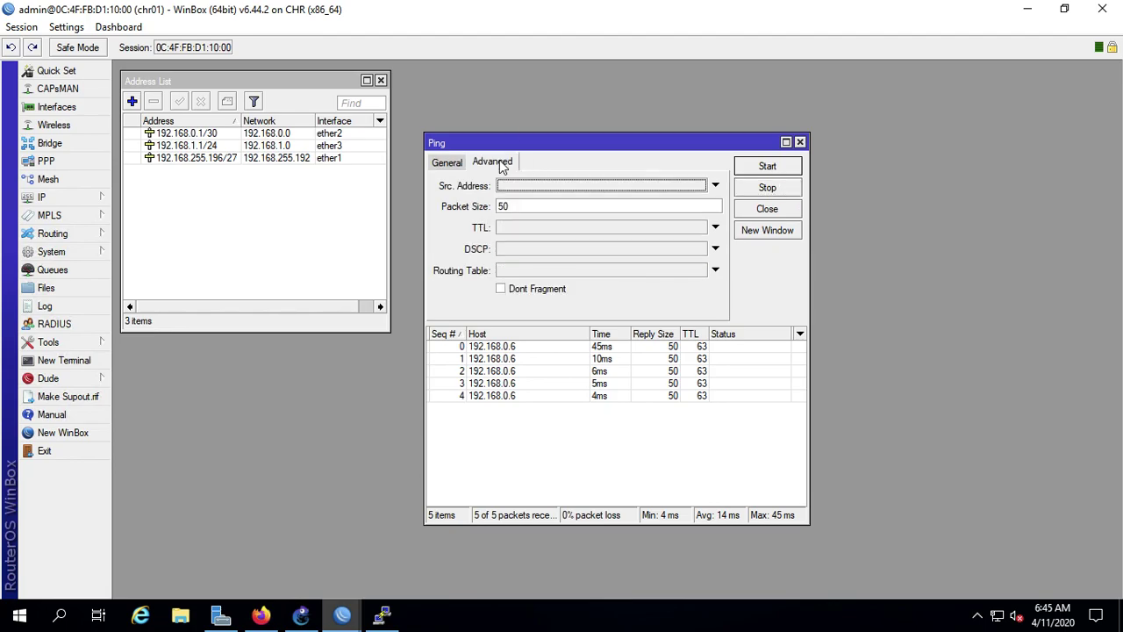
left_click(444, 167)
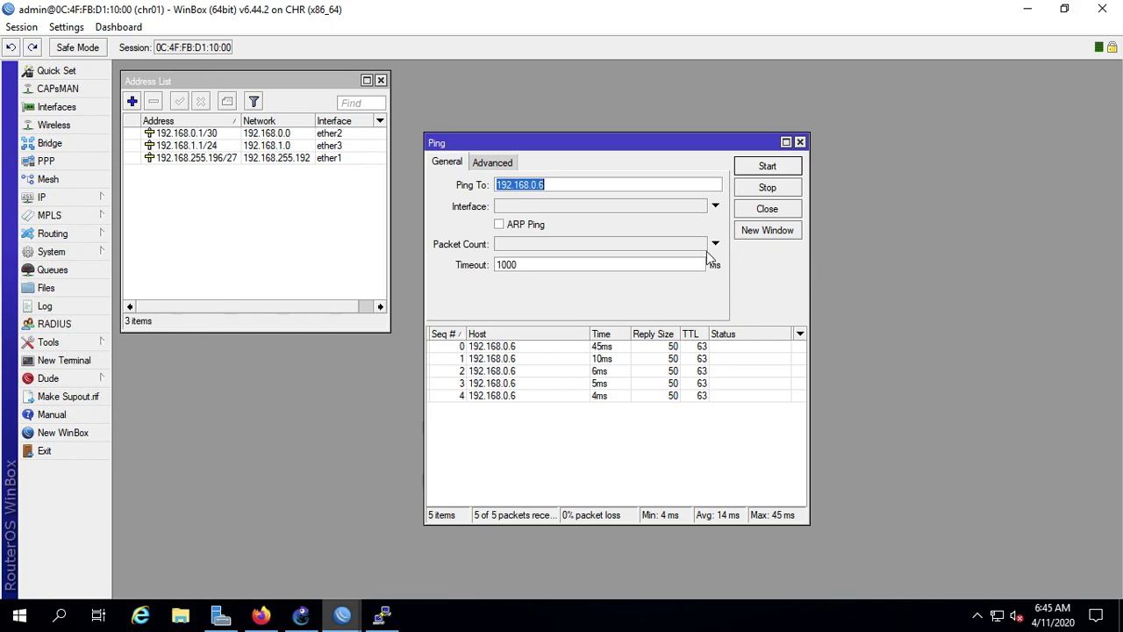
left_click(716, 207)
left_click(700, 207)
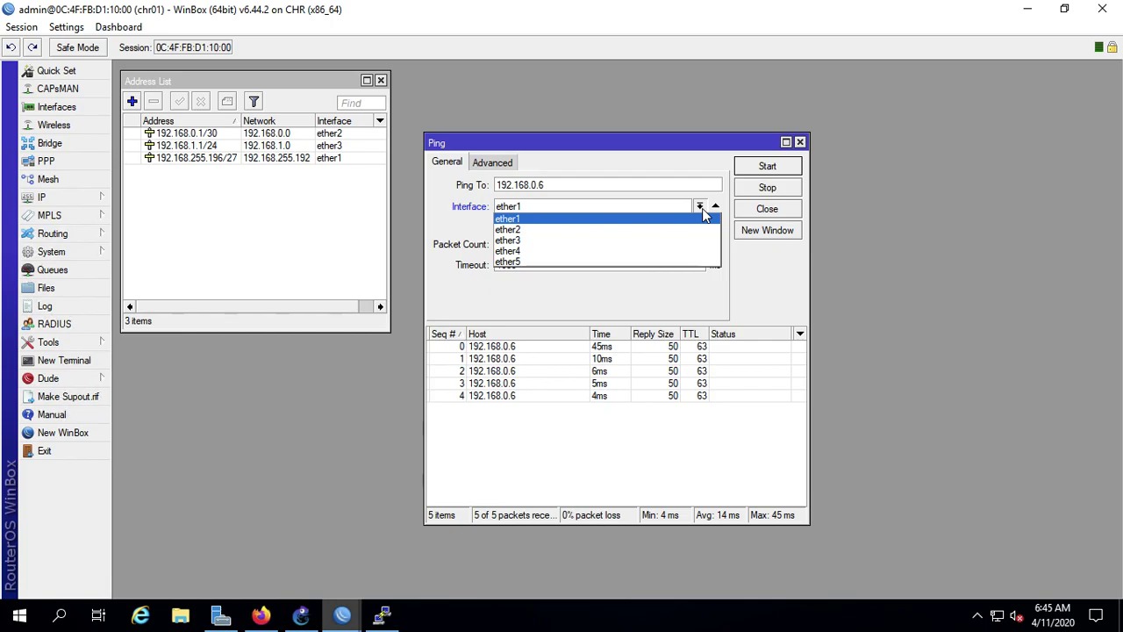
left_click(702, 208)
left_click(716, 207)
left_click(514, 164)
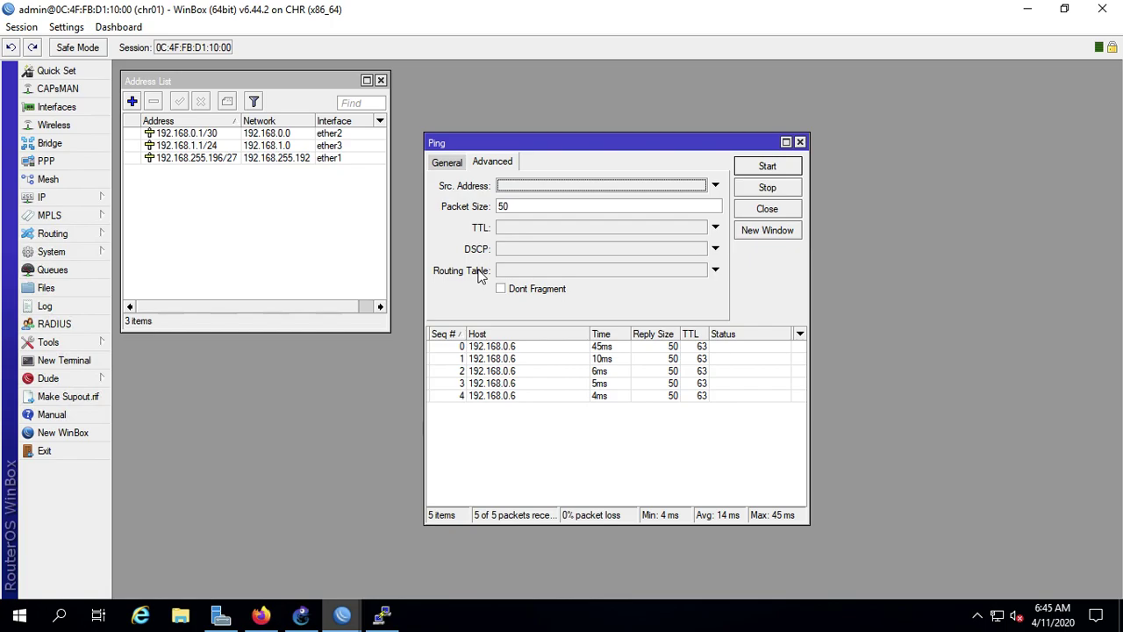
left_click(800, 142)
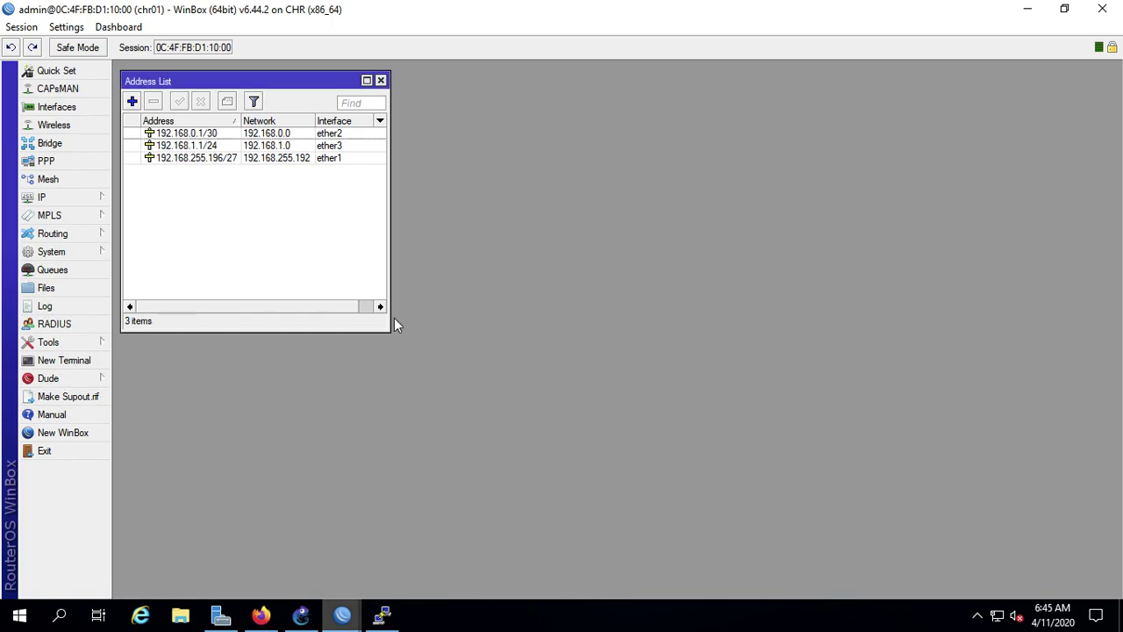
Step: Show slide 6 about Traceroute in PowerPoint and the rs_tools topology in GNS3, returning to the chr01 WinBox session
key("ctrl+Left")
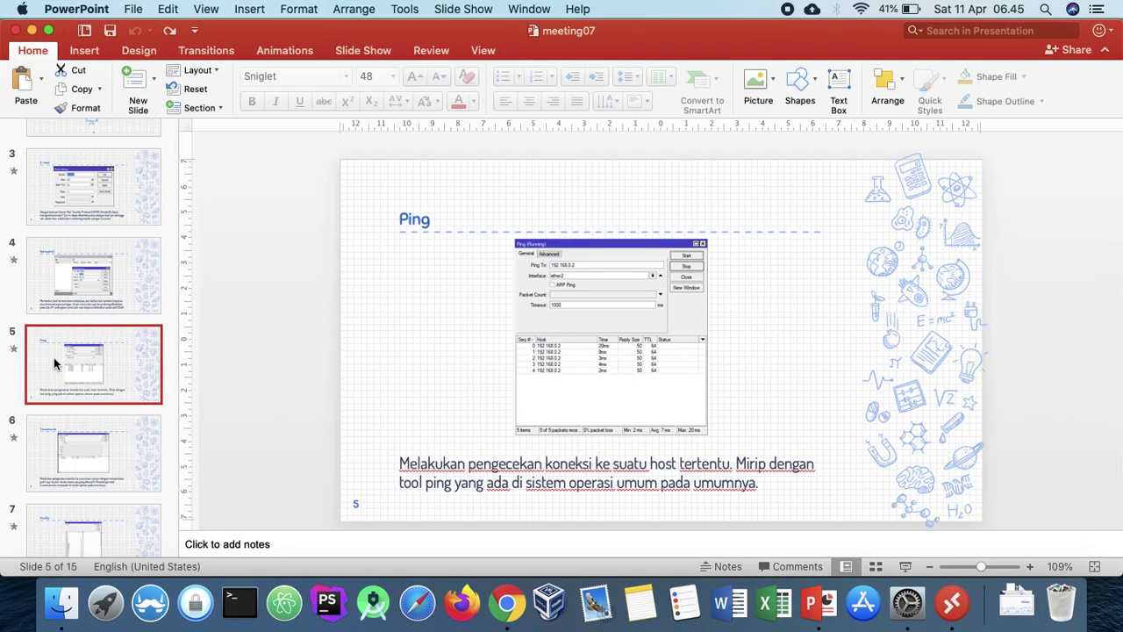
left_click(92, 447)
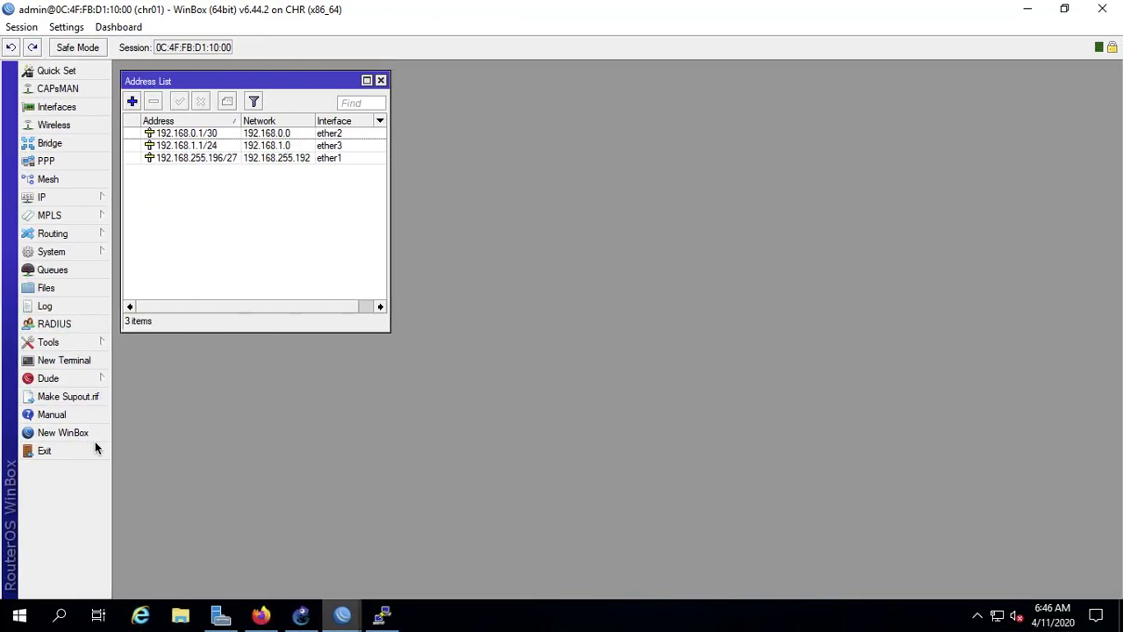
left_click(301, 615)
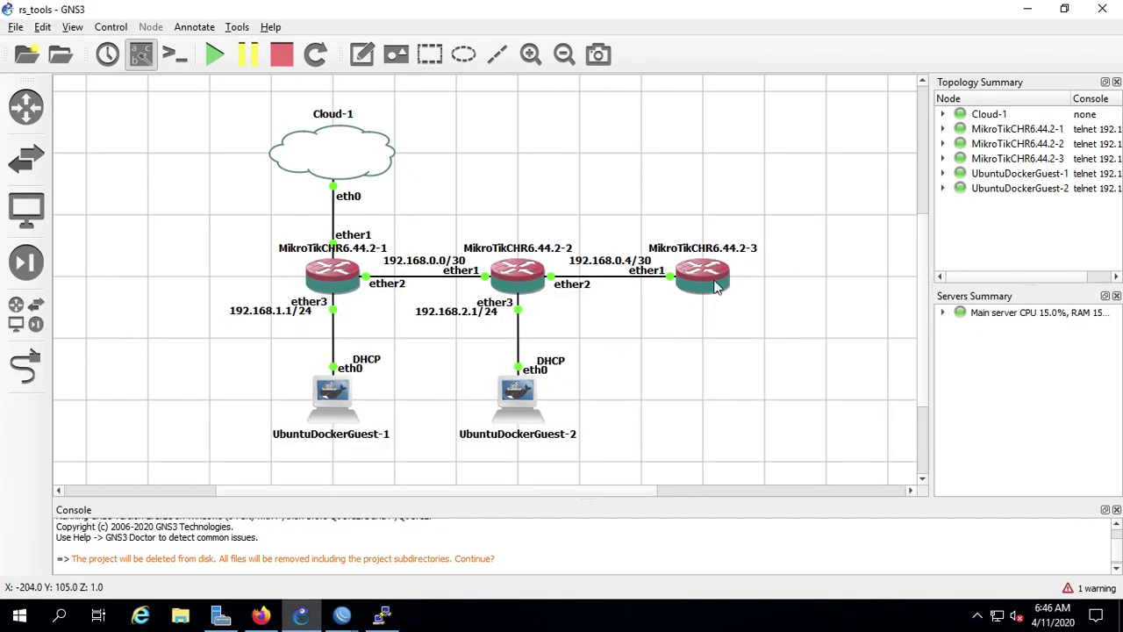
mouse_move(701, 279)
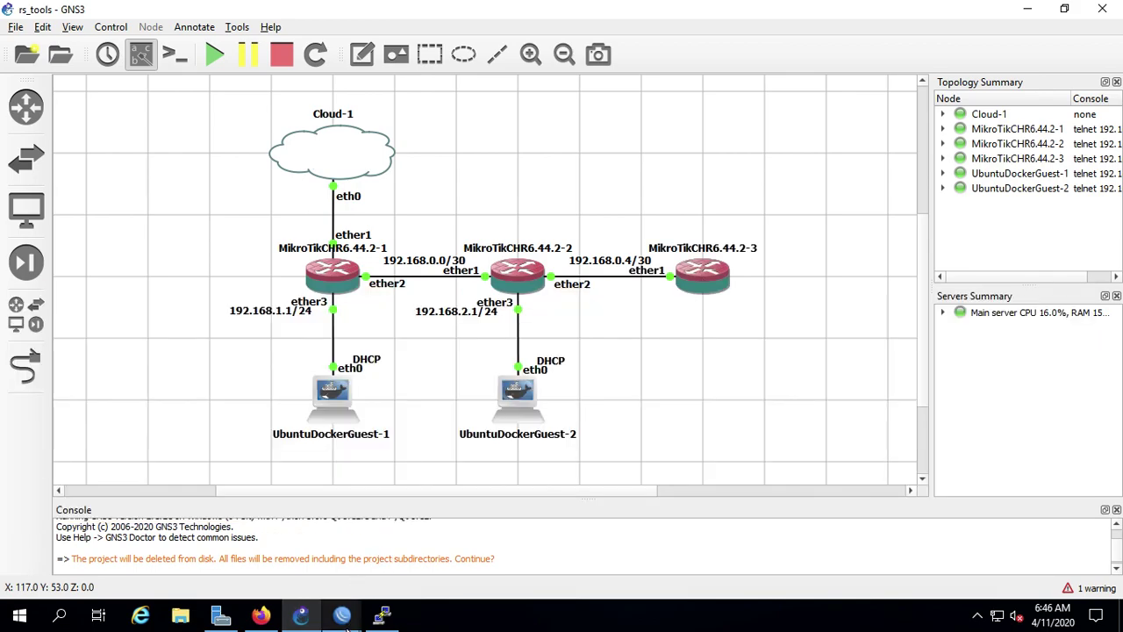
mouse_move(382, 614)
left_click(147, 581)
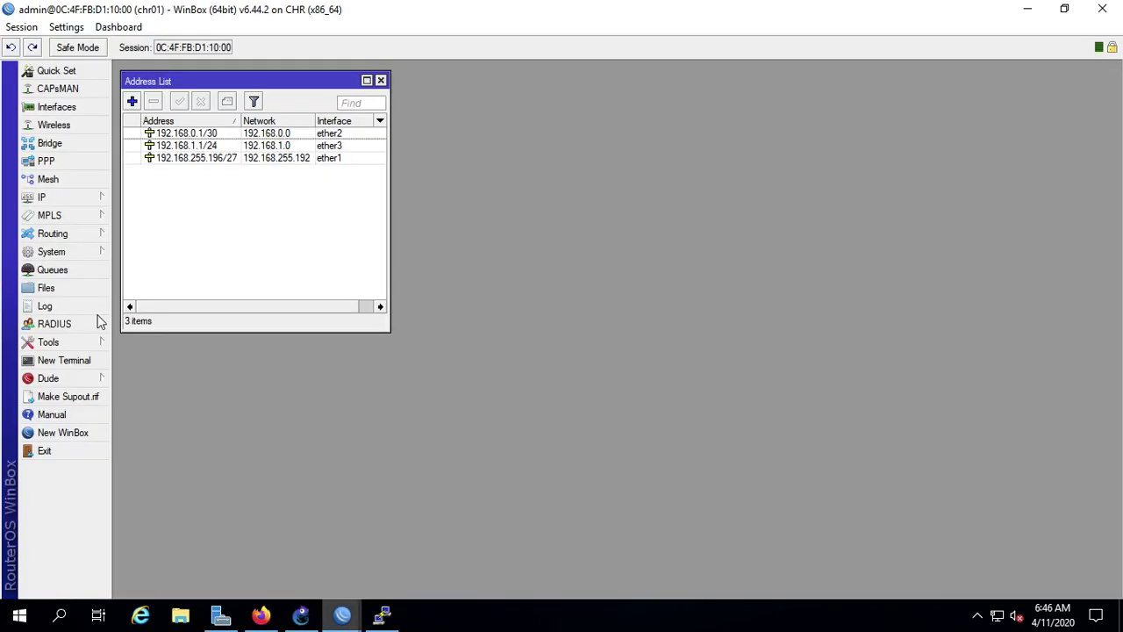
Step: Run the Traceroute tool from chr01 to 192.168.0.6
left_click(87, 344)
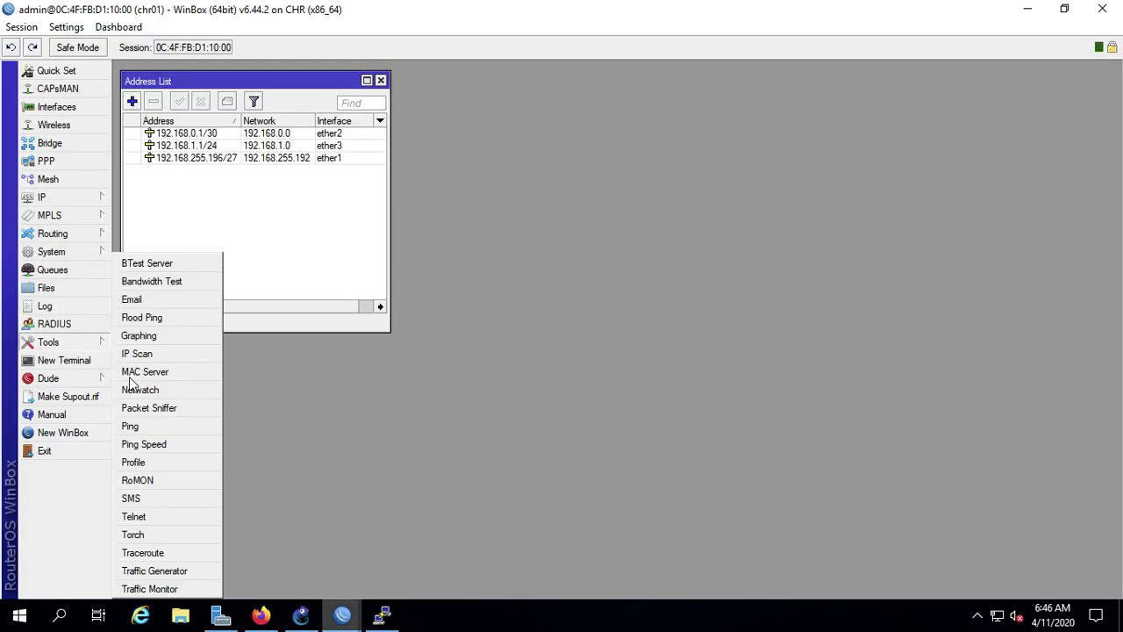
left_click(175, 552)
type("192.168.0.6")
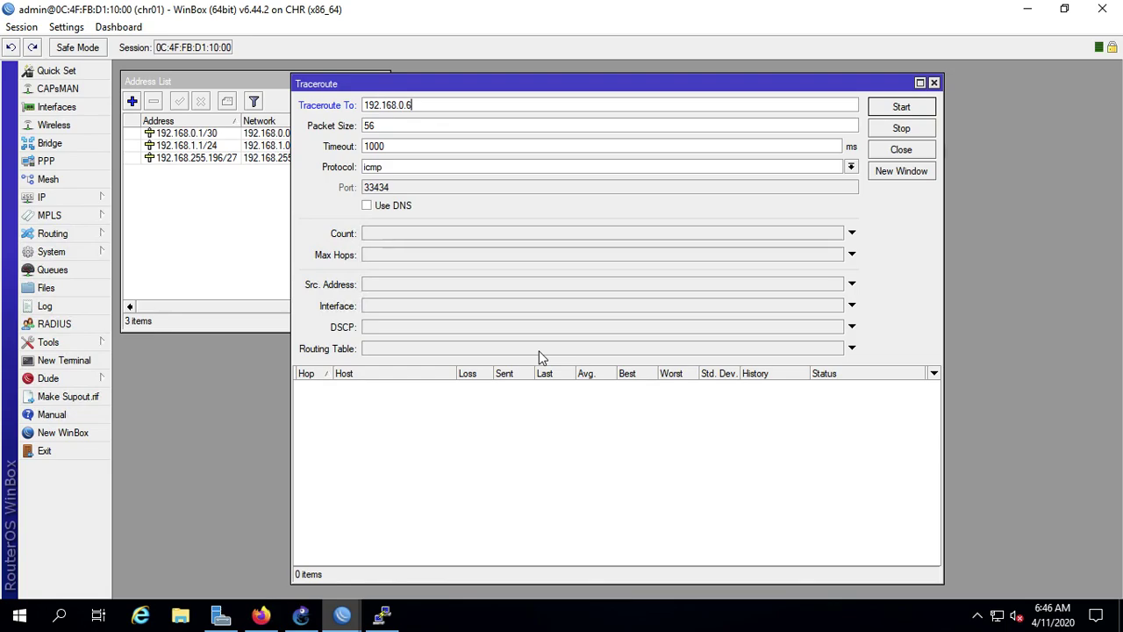
left_click(911, 107)
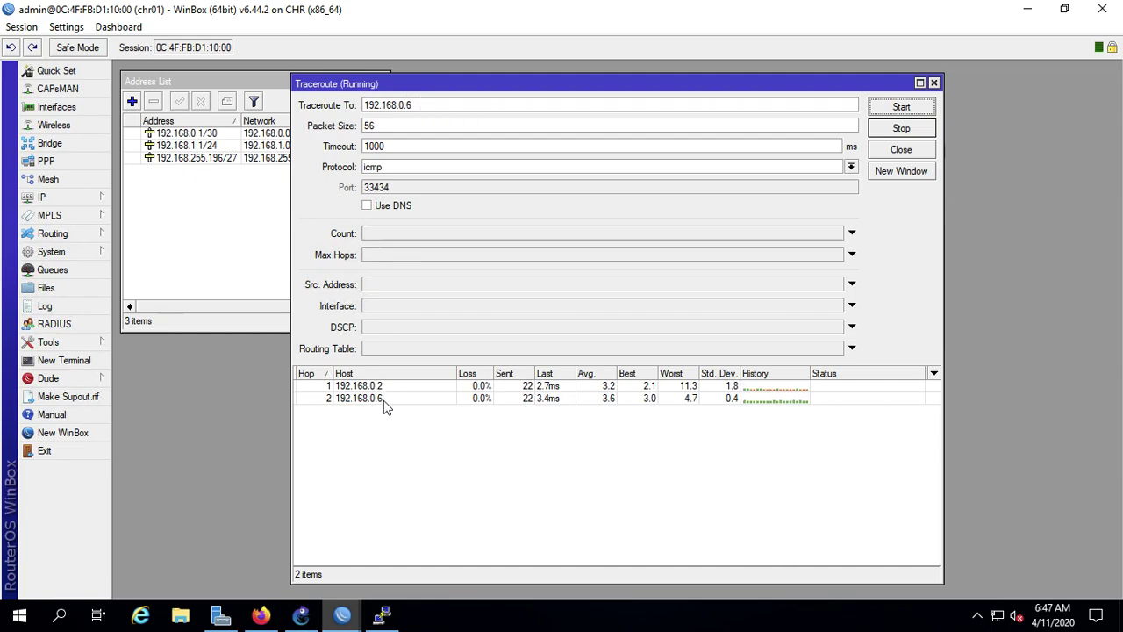
Step: View the topology in GNS3, accept the pending PuTTY host key and dismiss its error, and switch to Firefox
left_click(301, 616)
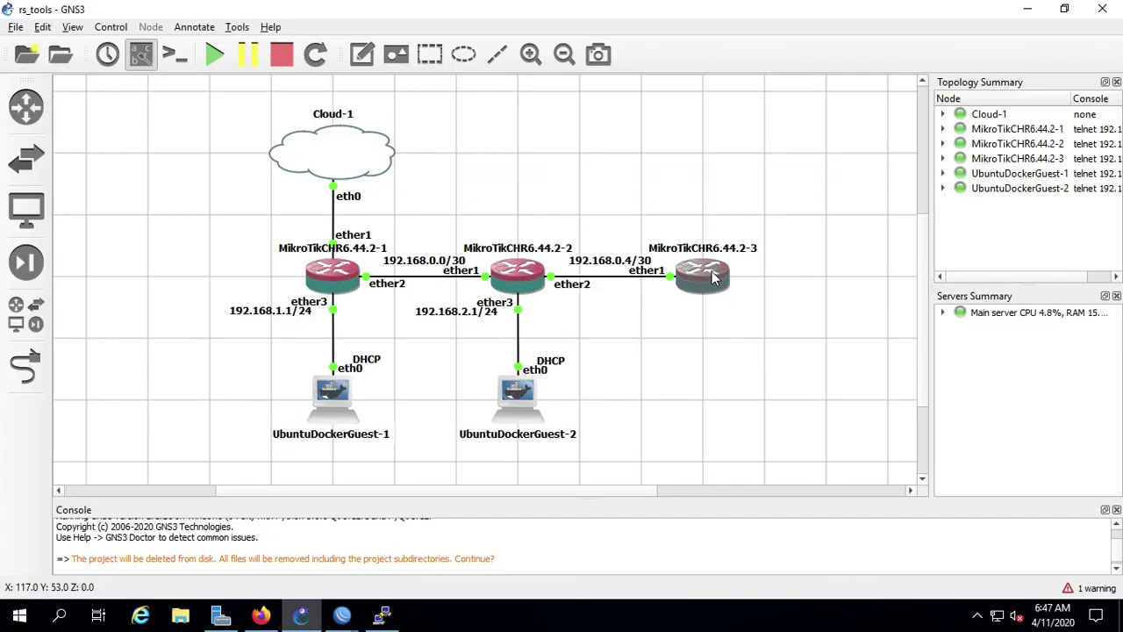
left_click(386, 616)
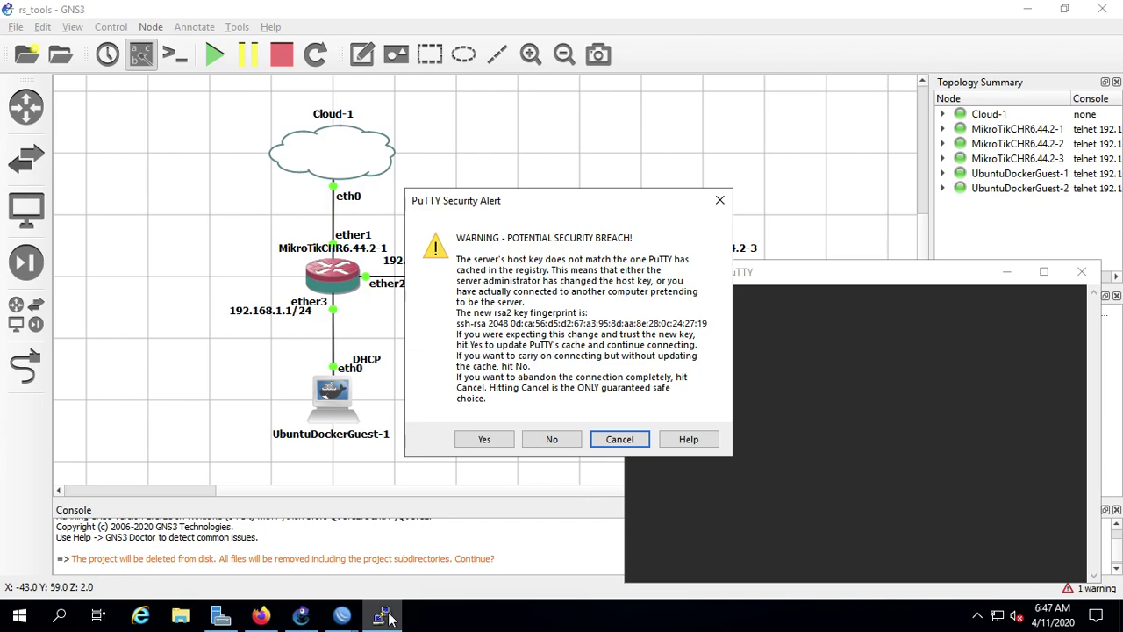
left_click(500, 443)
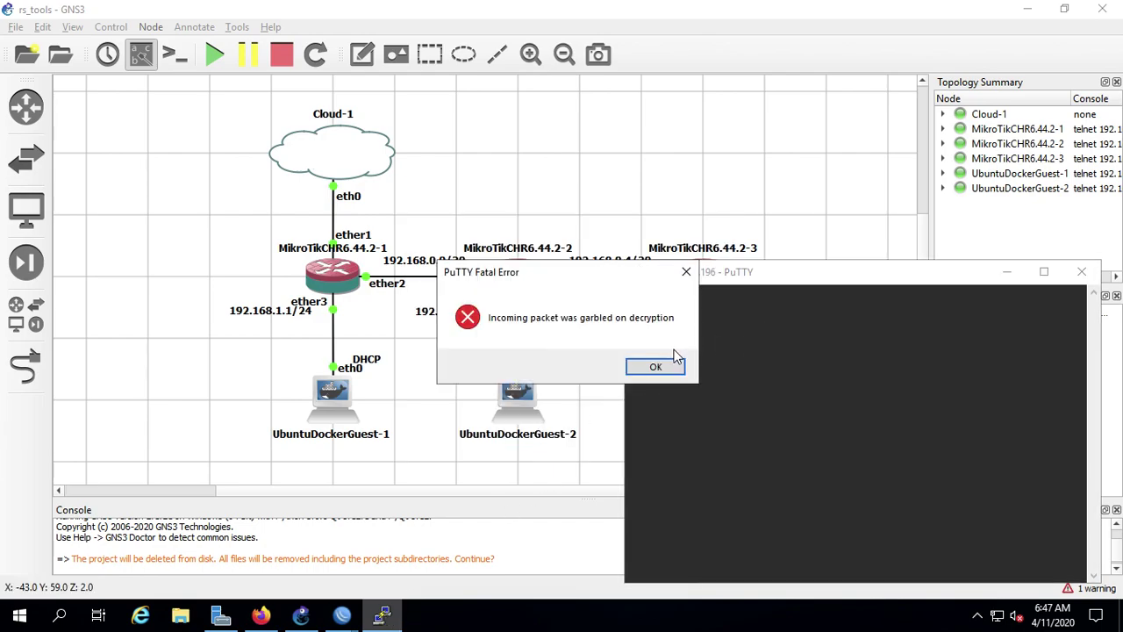
left_click(656, 367)
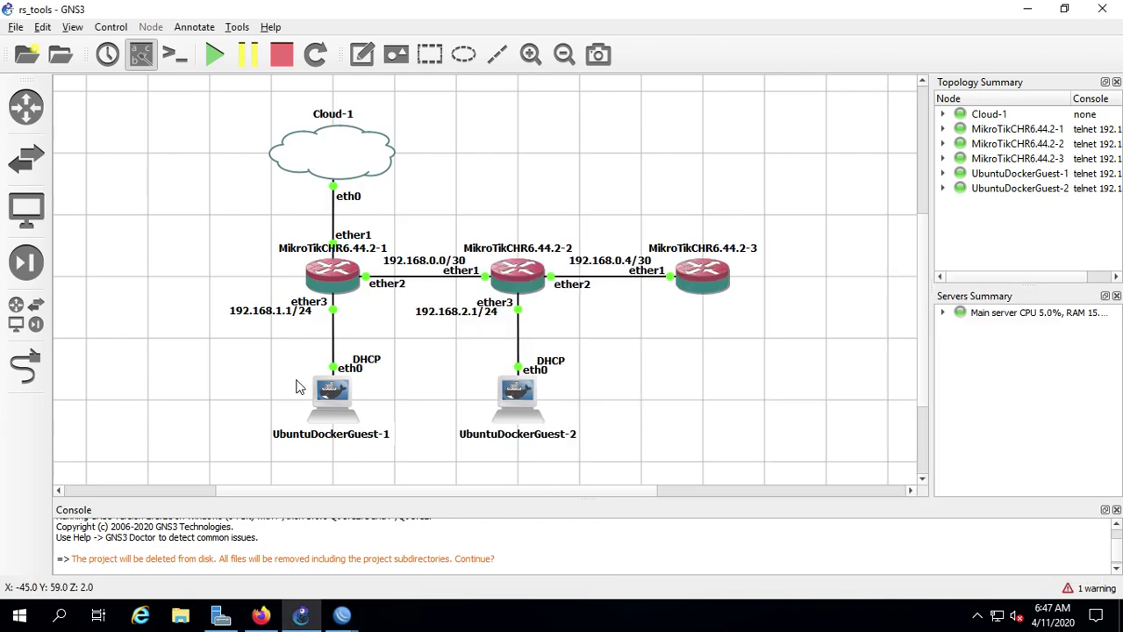
left_click(261, 616)
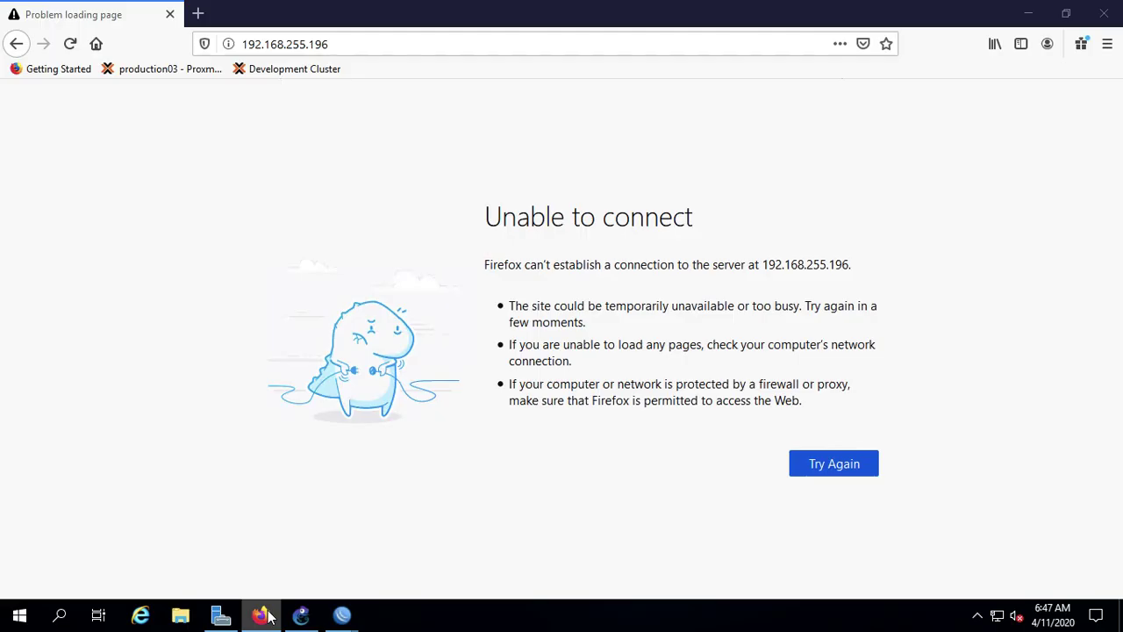
Step: Return to the chr01 session in WinBox, stop the running Traceroute to 192.168.0.6 and close the tool
left_click(343, 614)
left_click(202, 563)
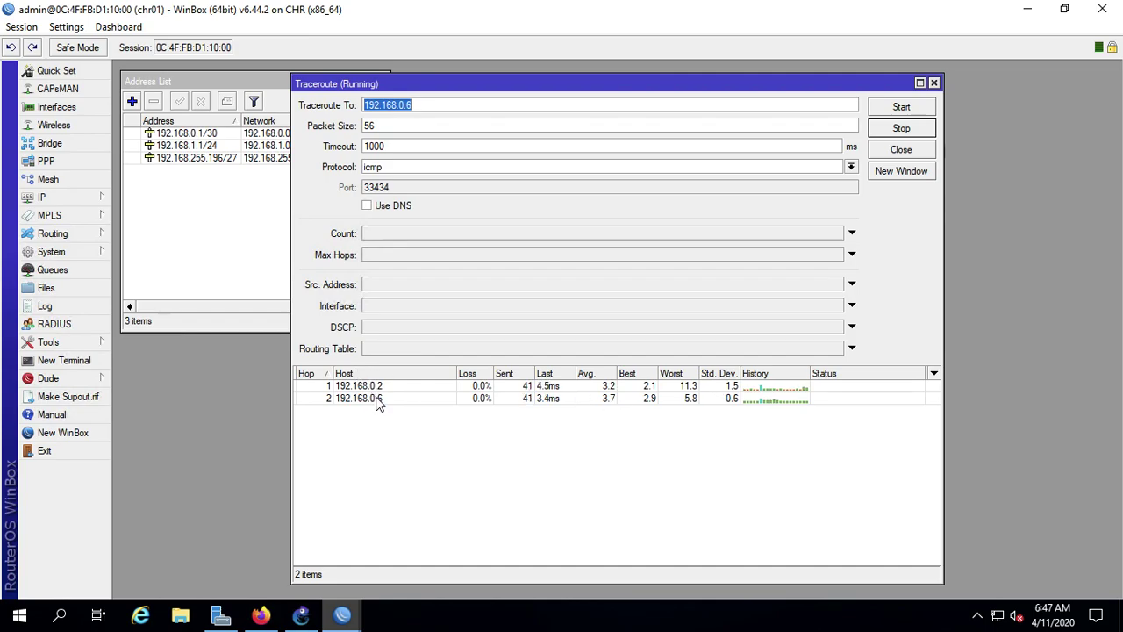
left_click(917, 130)
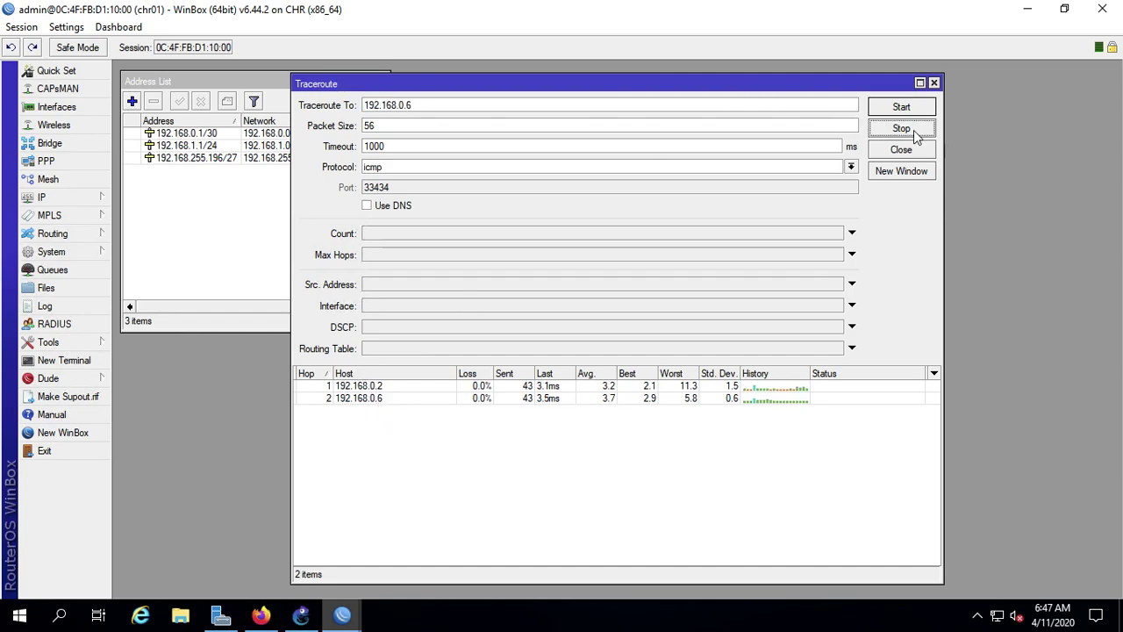
left_click(901, 149)
Step: Show slide 7 about Profile in the PowerPoint presentation and return to the chr01 WinBox session
key("ctrl+Left")
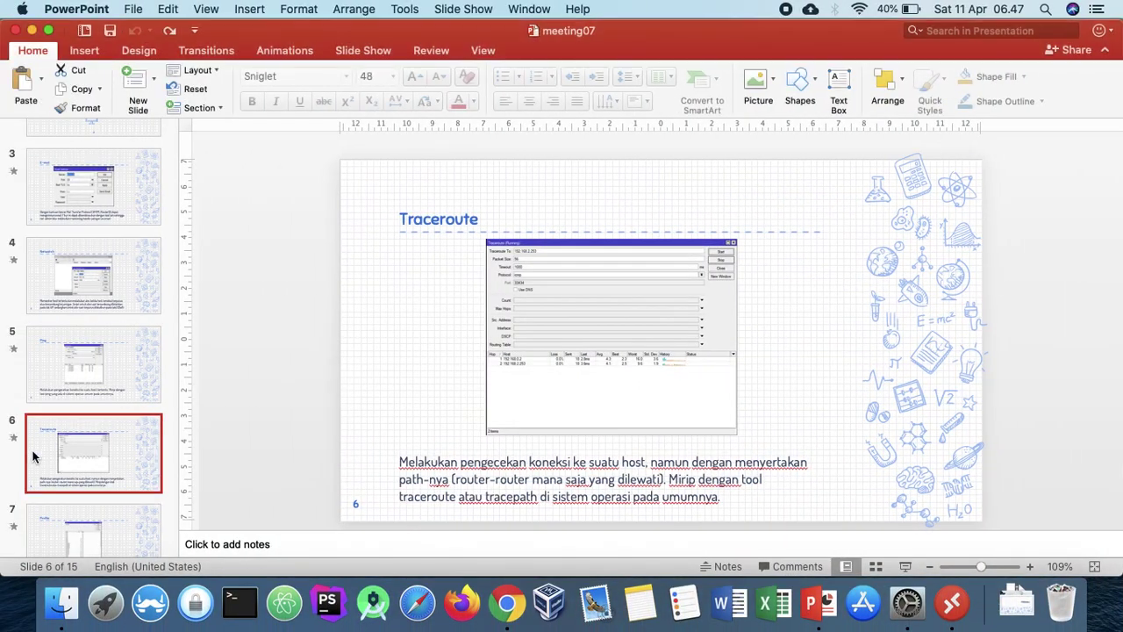
scroll(96, 455, "down", 5)
left_click(101, 396)
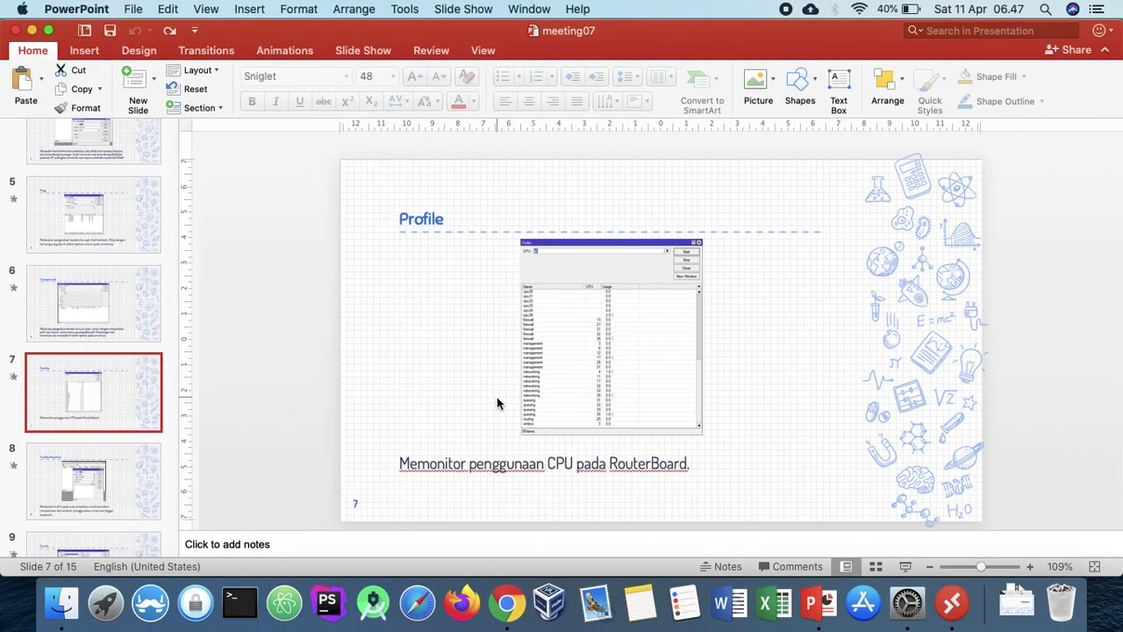
key("ctrl+Right")
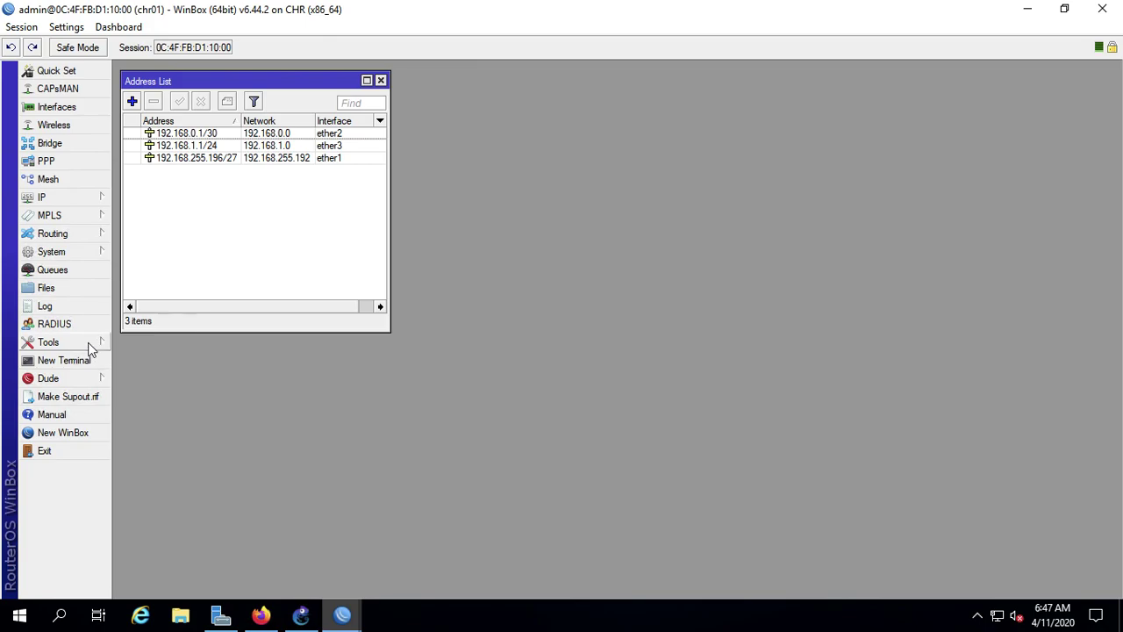
Step: Open the Profile tool on chr01 and start profiling with CPU set to all
left_click(87, 343)
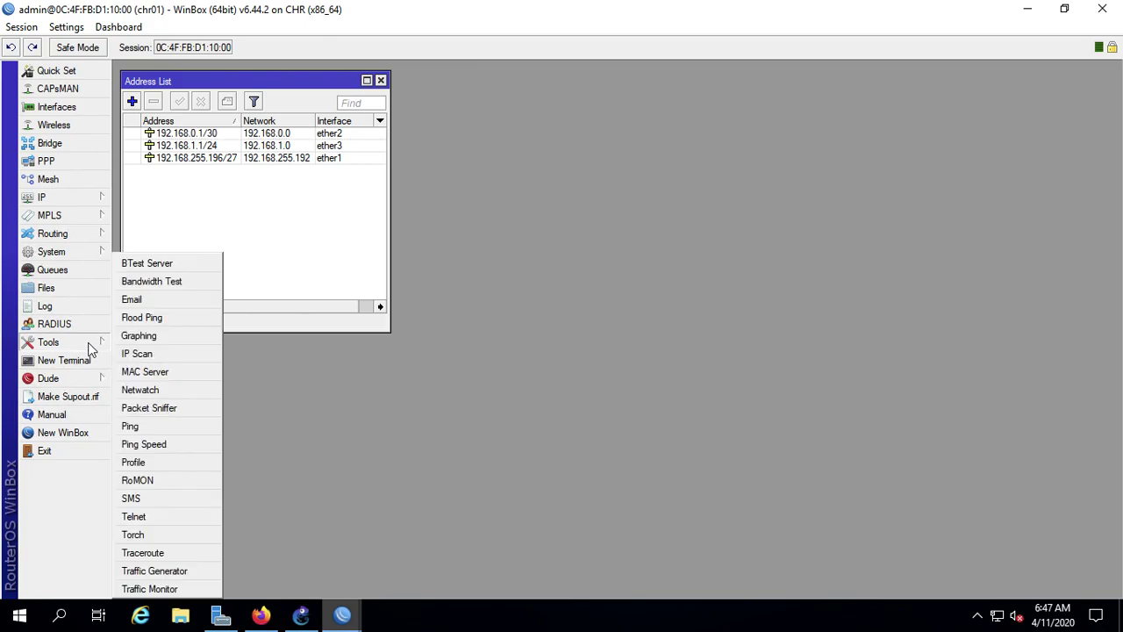
left_click(170, 465)
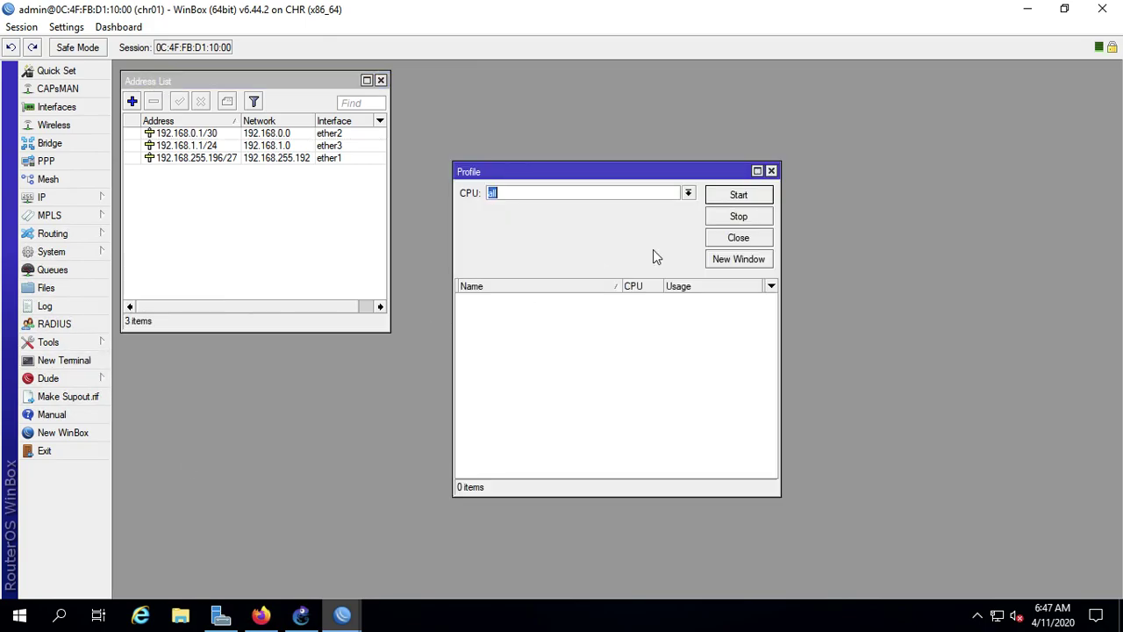
left_click(689, 197)
left_click(690, 202)
left_click(726, 198)
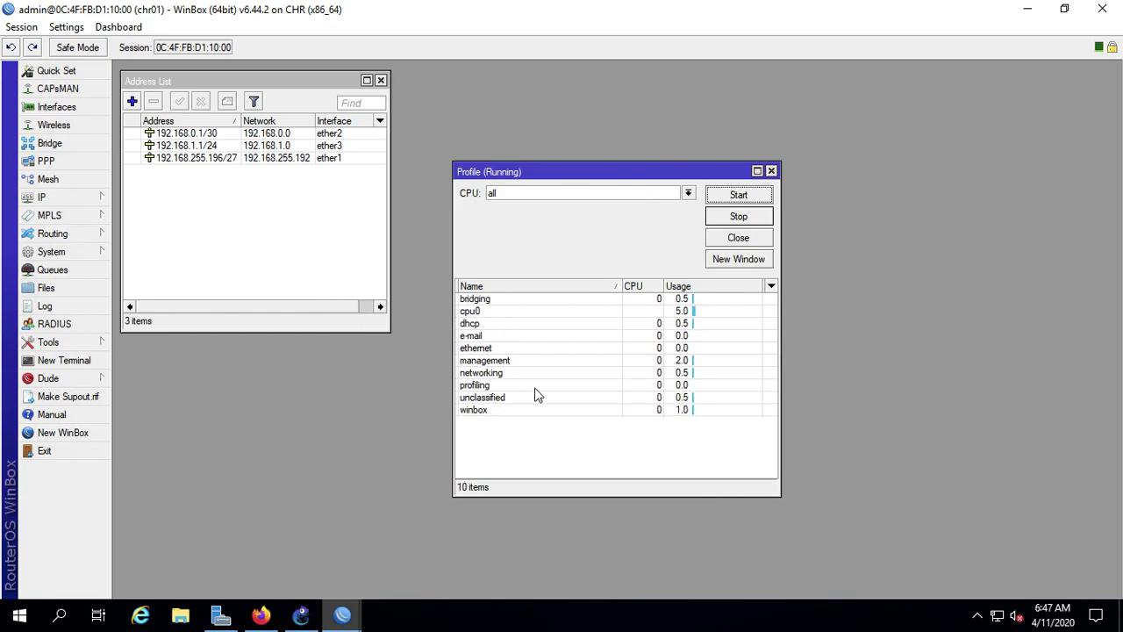
Step: Examine the CPU usage per process from cpu0 and management down to winbox, and stop and close the Profile tool
left_click(584, 301)
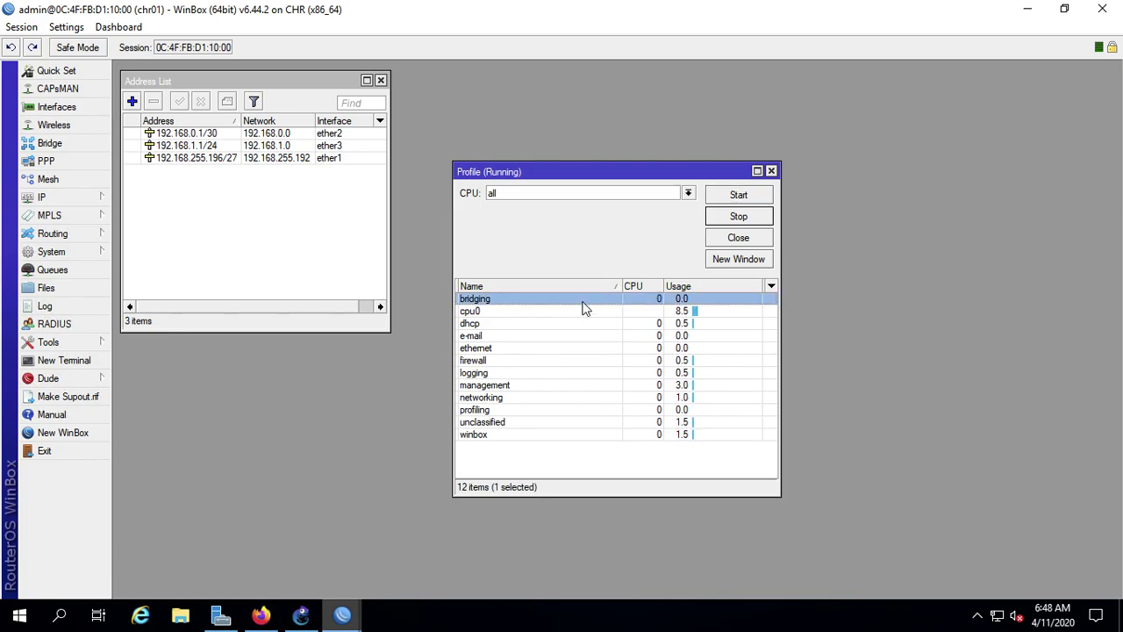
left_click(583, 313)
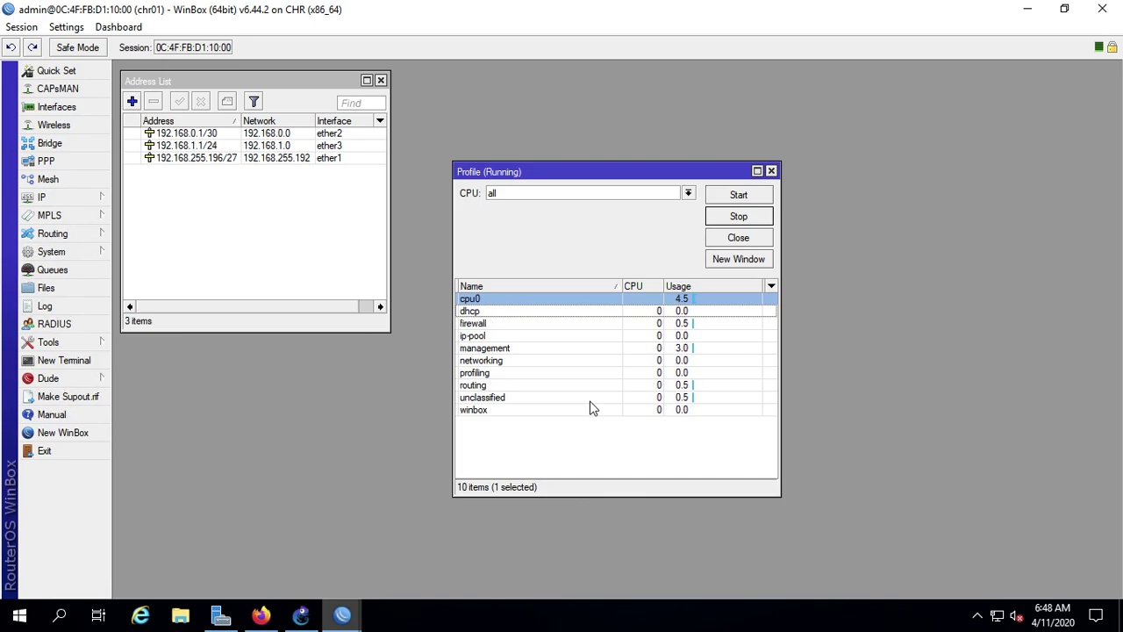
left_click(548, 356)
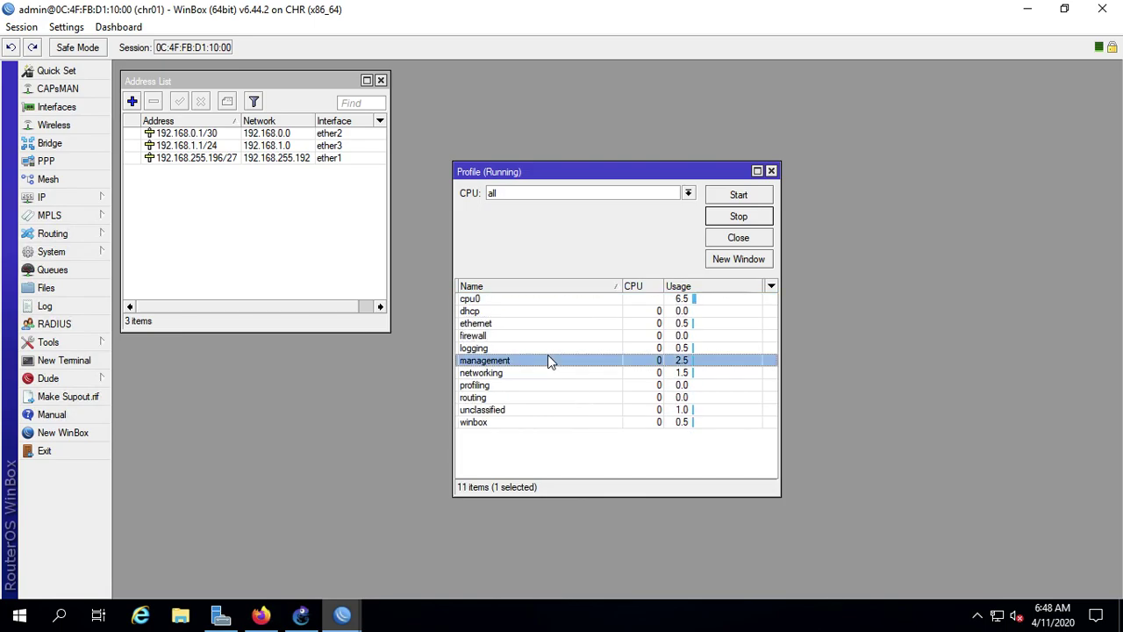
key("Down")
key("Down")
key("Down")
key("Down")
key("Down")
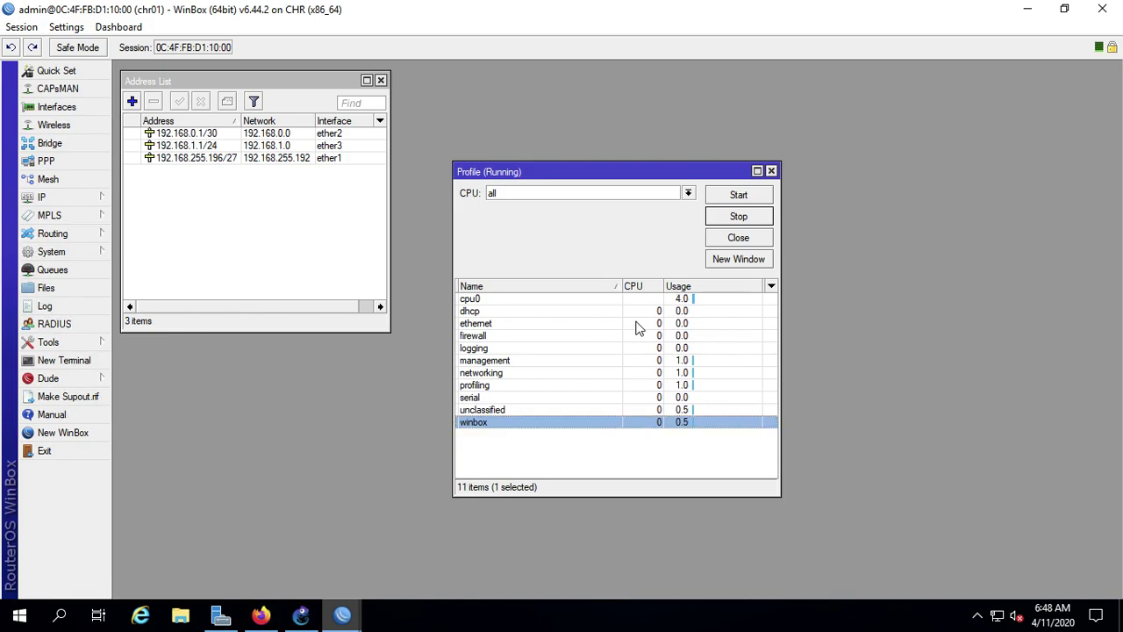
left_click(765, 218)
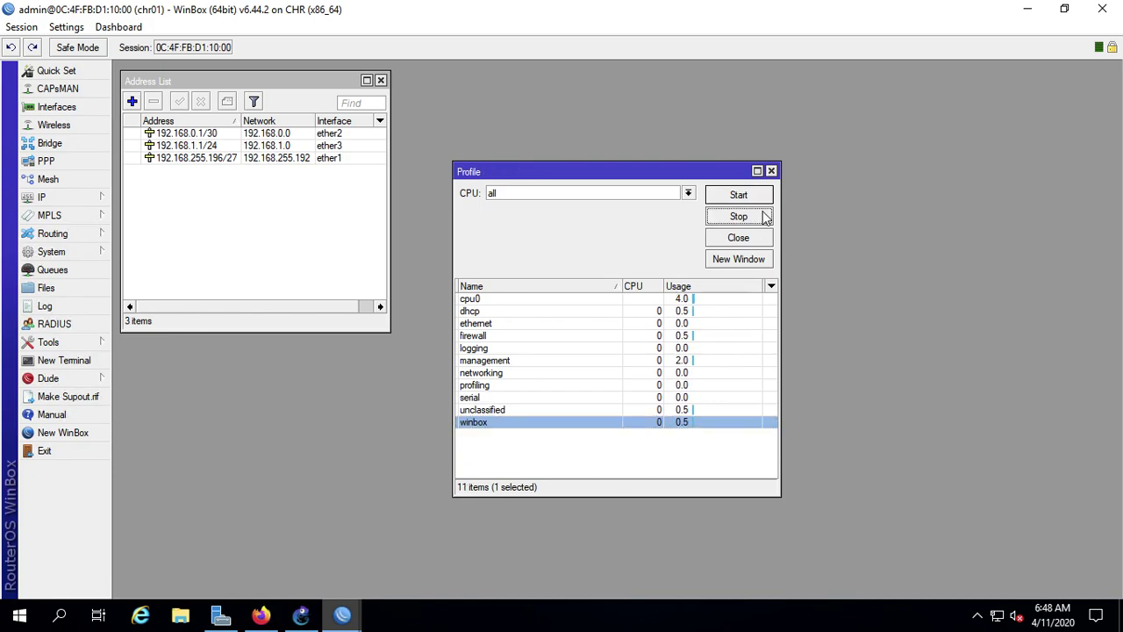
left_click(744, 241)
Step: Switch to PowerPoint and show slide 8 about Traffic Monitor
key("ctrl+Left")
scroll(83, 454, "down", 5)
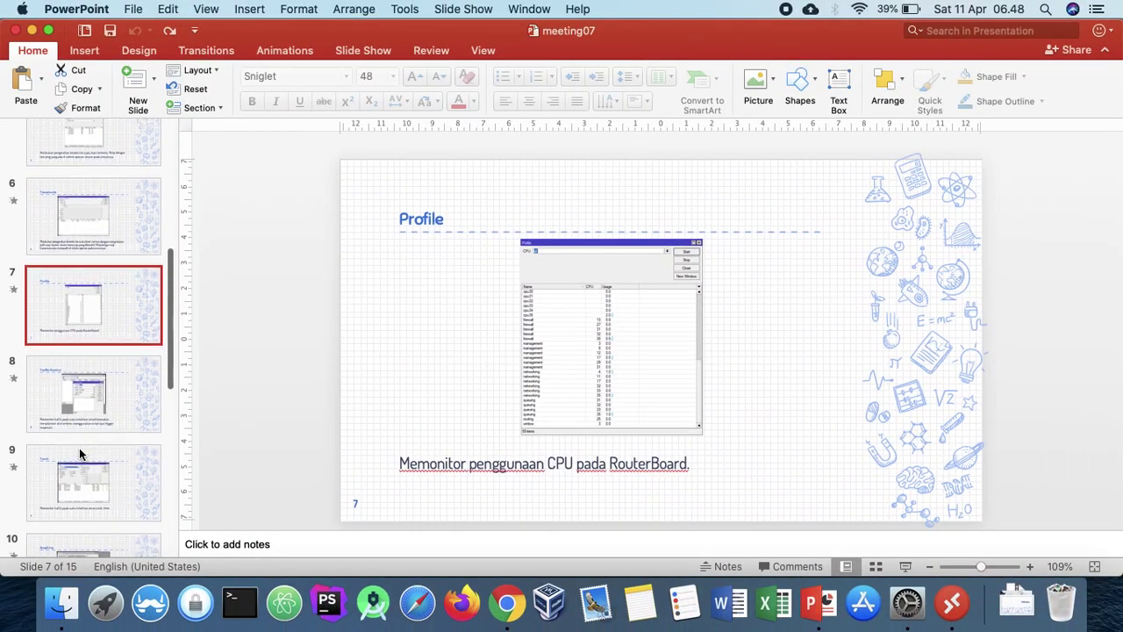
left_click(83, 367)
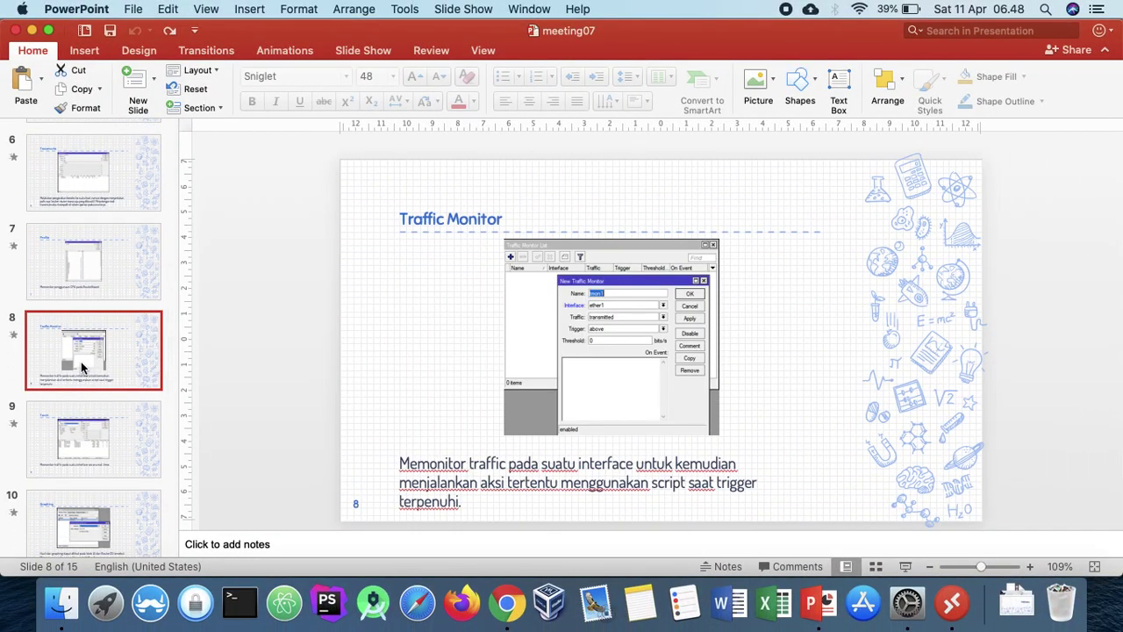
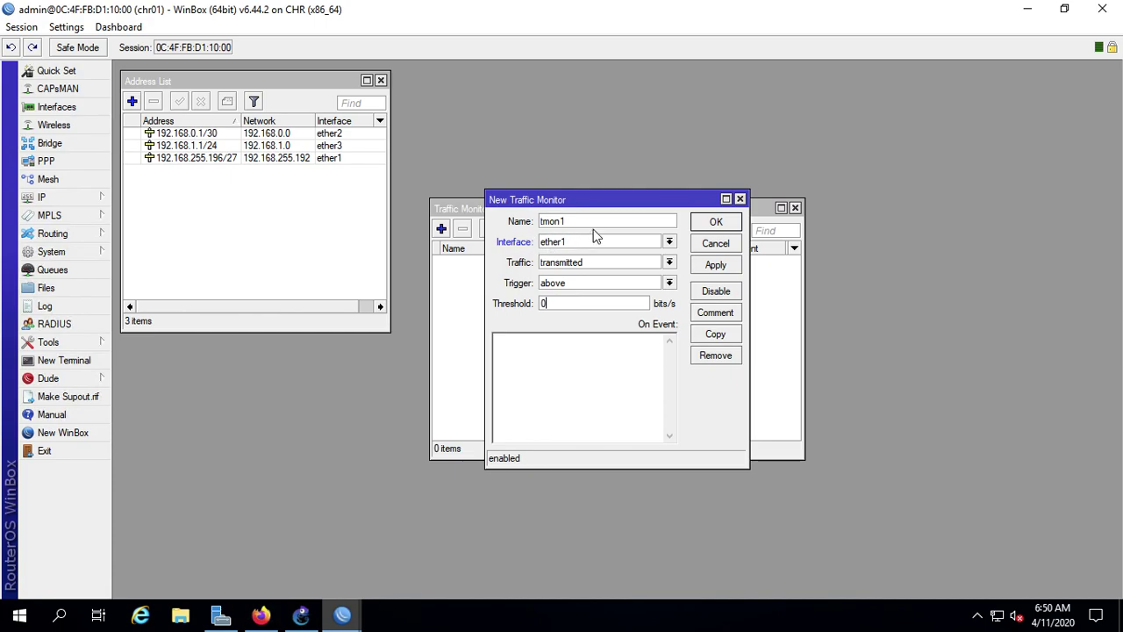
Step: Review the trigger choices above, always and below for the new traffic monitor, keeping above
left_click(623, 283)
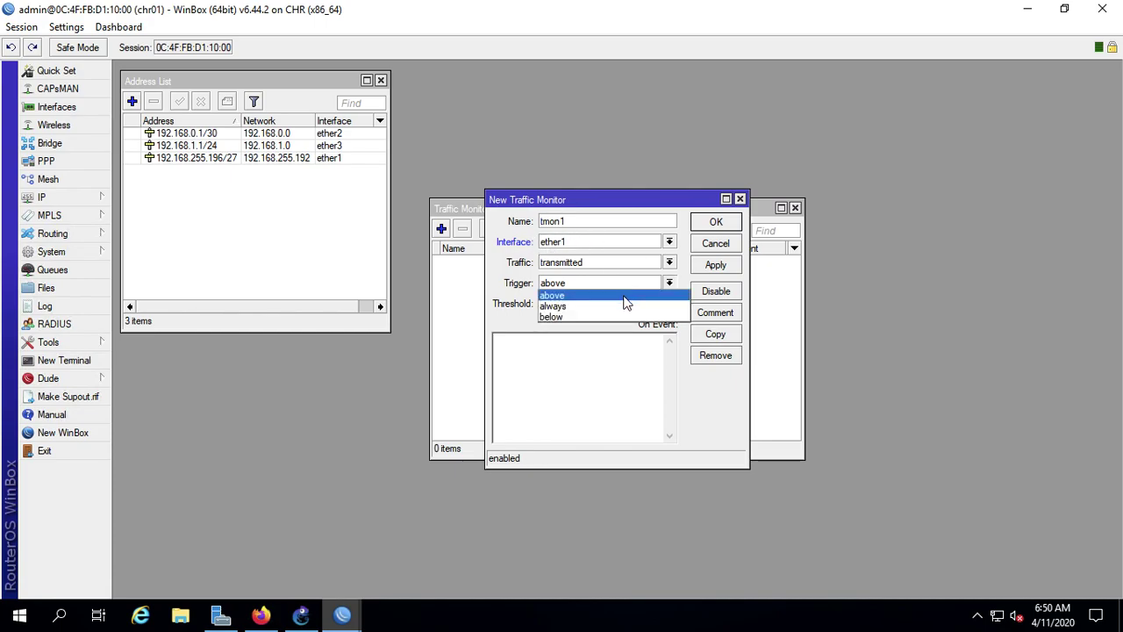
left_click(623, 296)
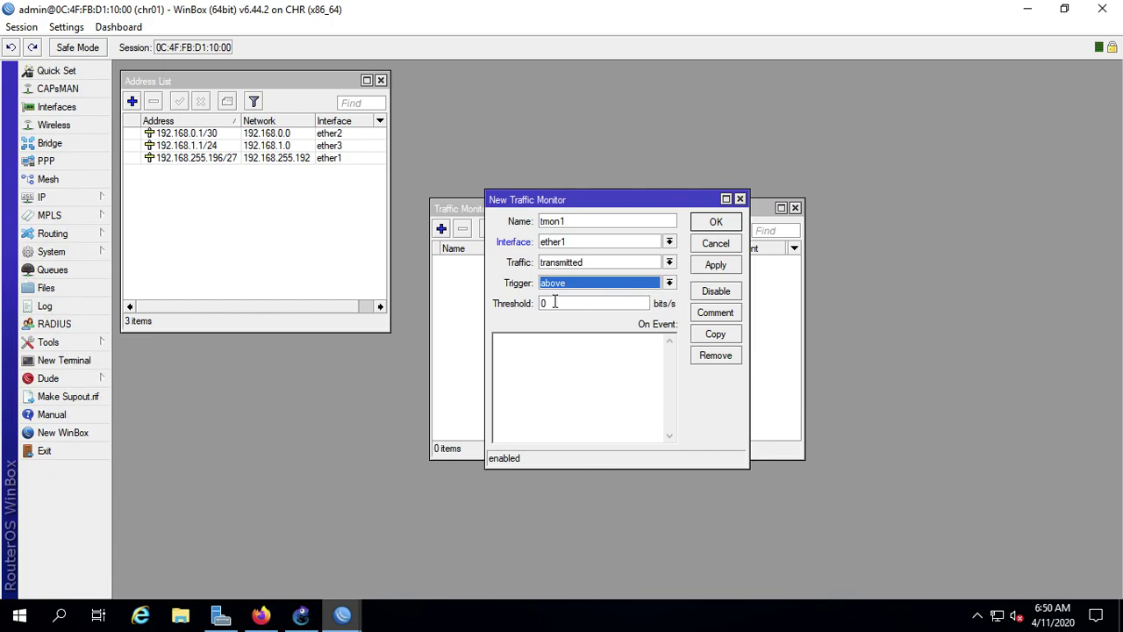
left_click(604, 280)
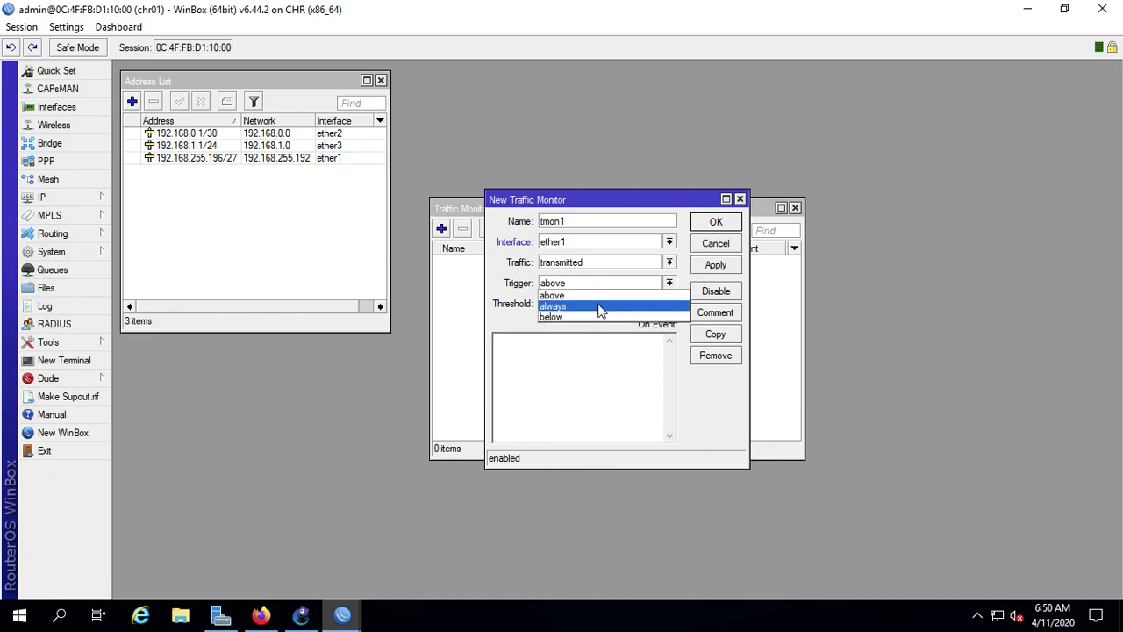
left_click(650, 318)
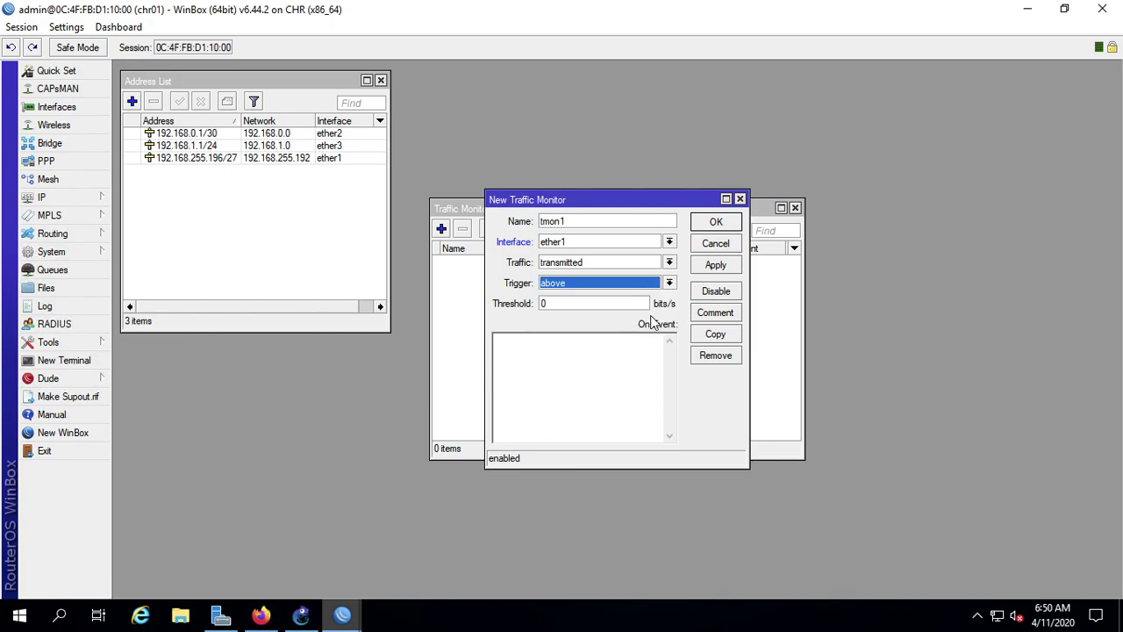
left_click(613, 283)
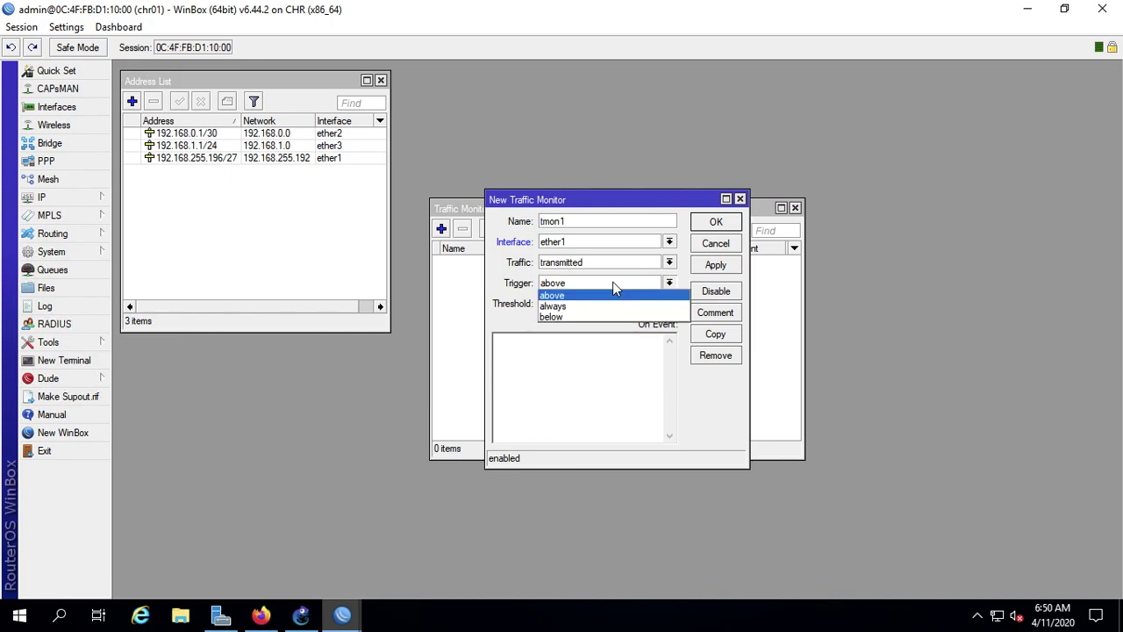
left_click(579, 389)
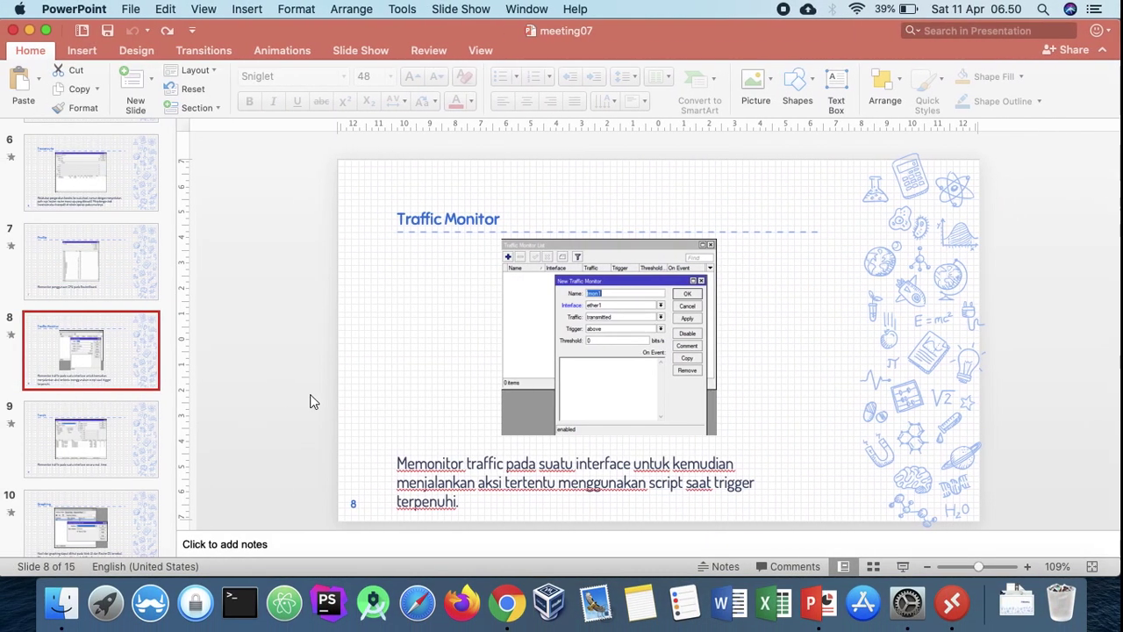
Step: Show slide 9 in PowerPoint, and back in WinBox discard the new traffic monitor and close the Traffic Monitor List
left_click(81, 455)
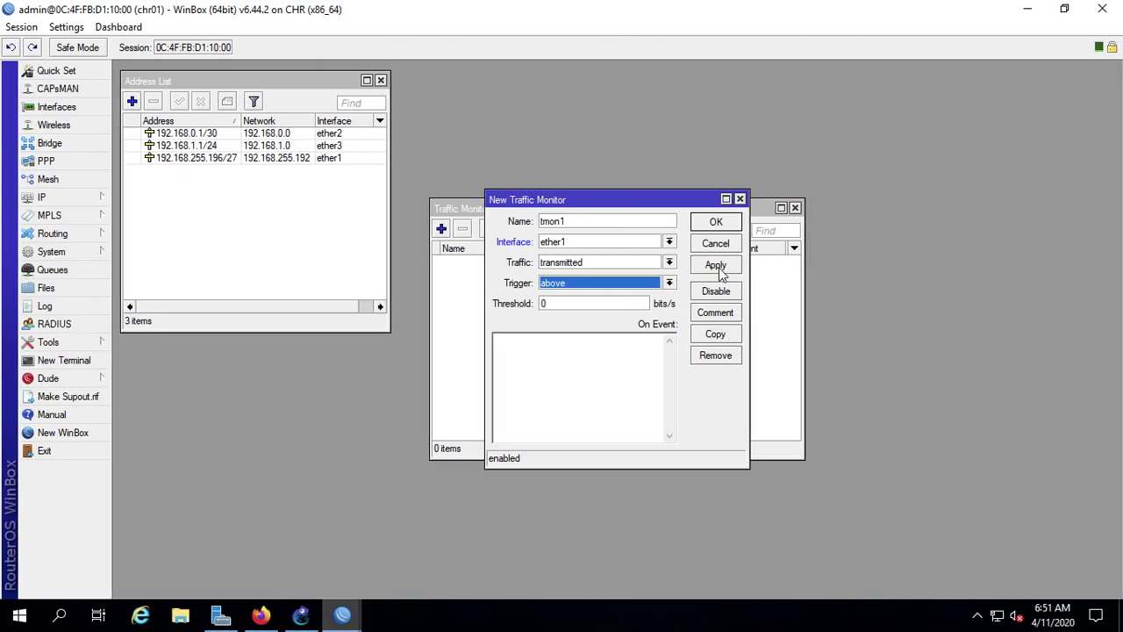
left_click(721, 244)
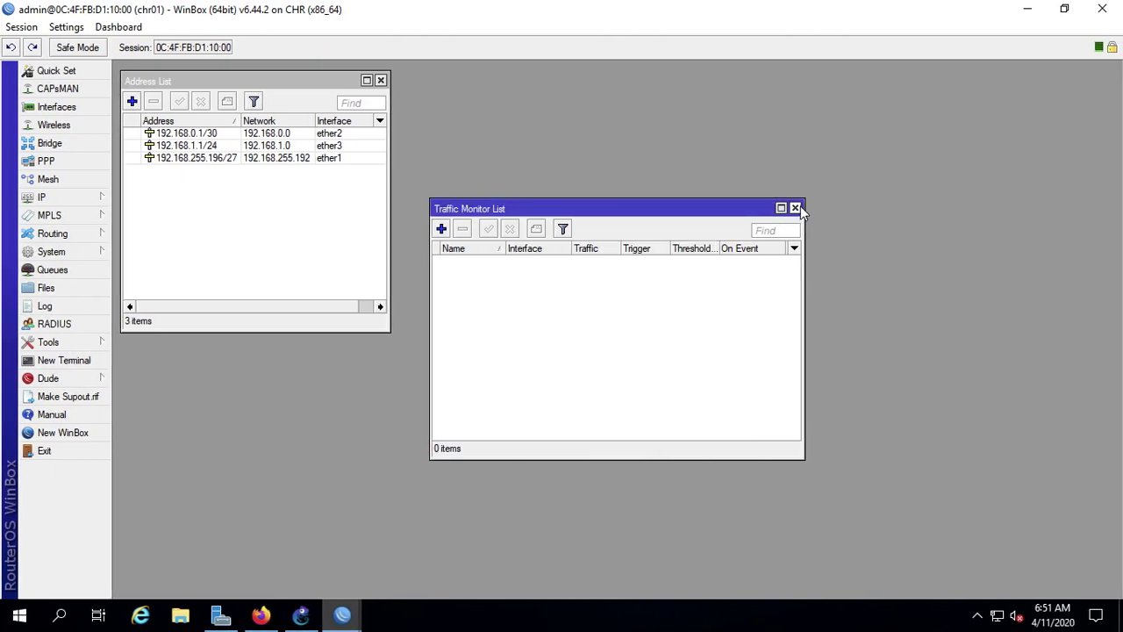
left_click(795, 208)
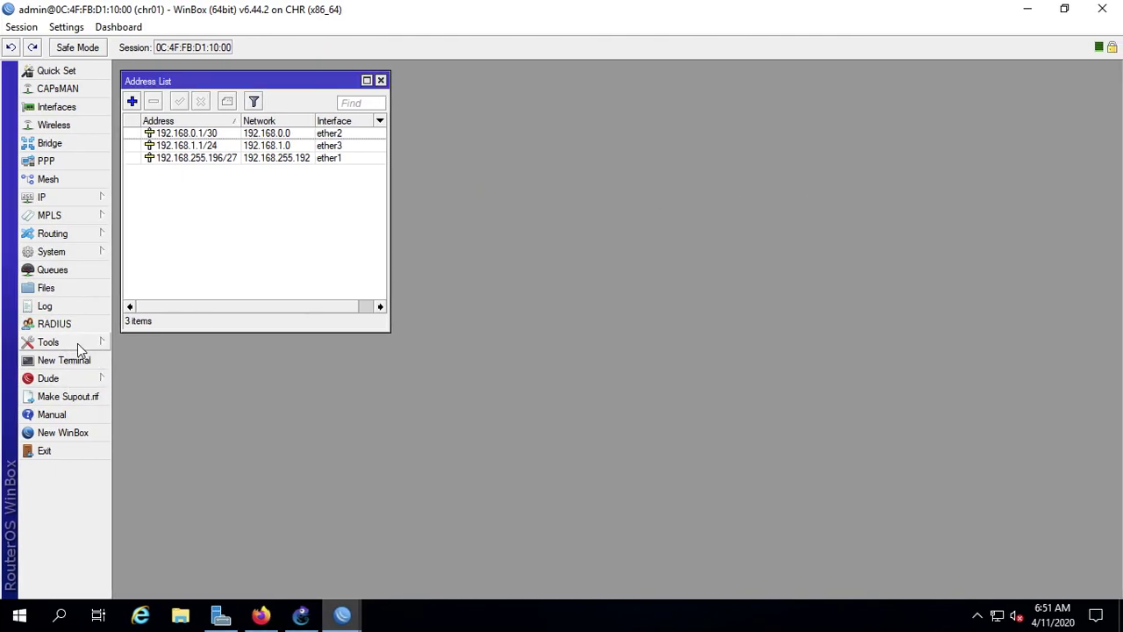
Step: Start Torch on interface ether1 of chr01 and inspect the first traffic entry
left_click(77, 343)
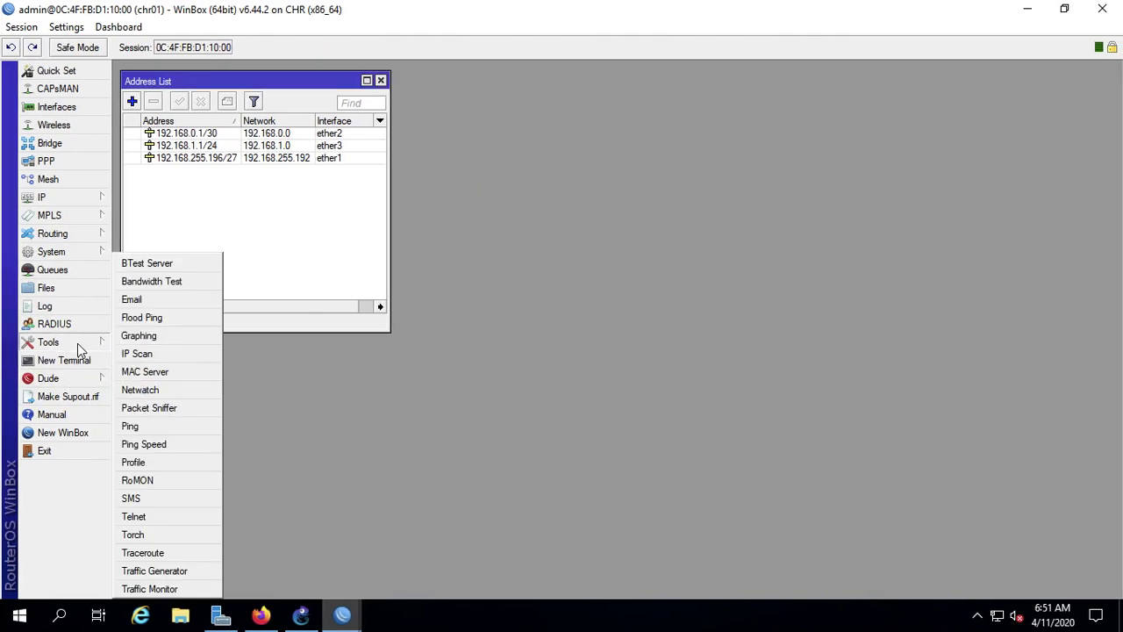
left_click(178, 538)
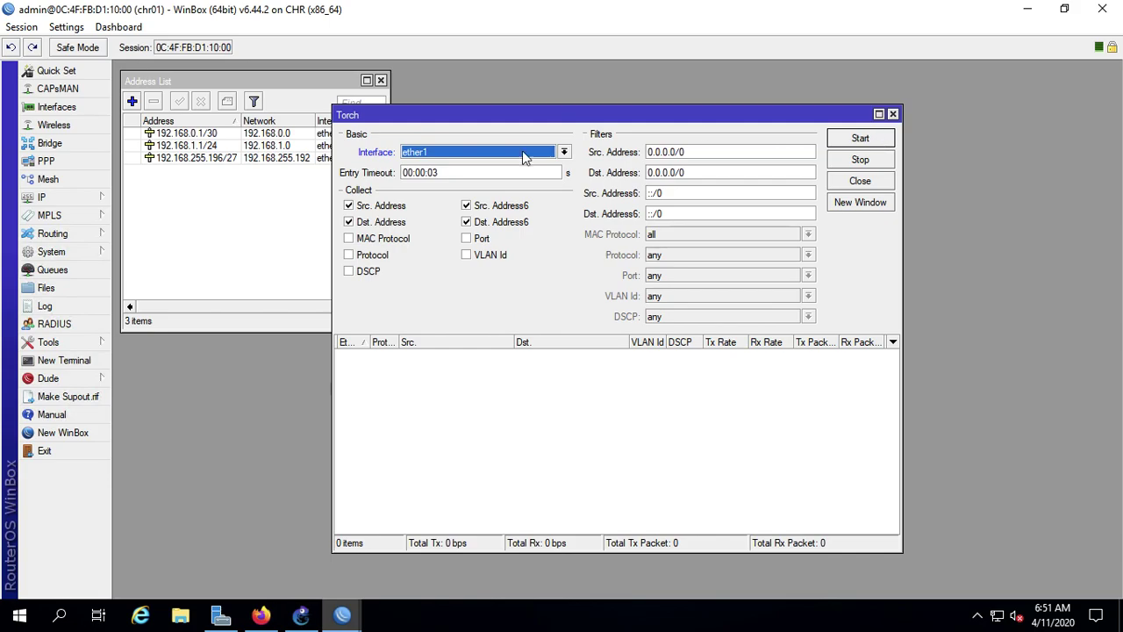
left_click(888, 140)
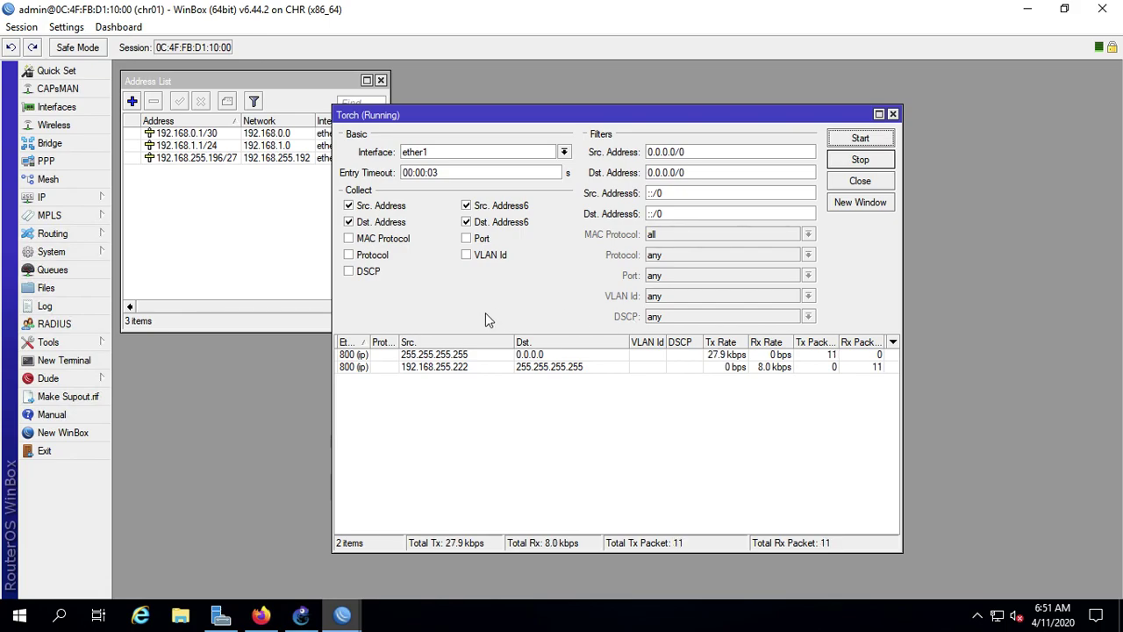
left_click(503, 359)
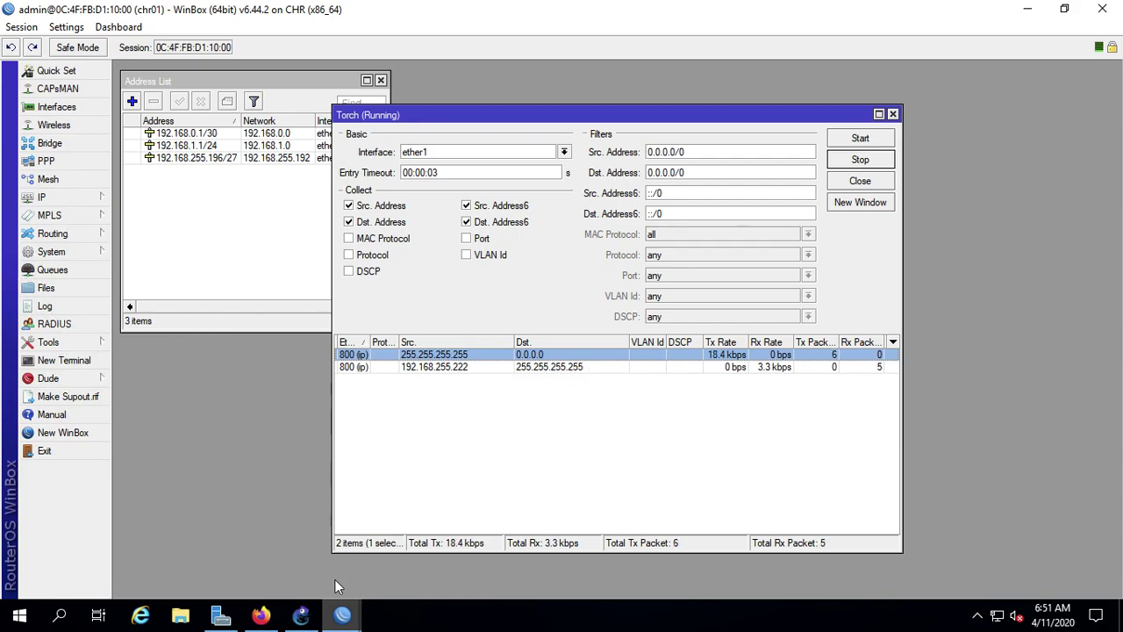
Step: Open the console of UbuntuDockerGuest-1 in GNS3, ping google.com from it, and return to the running Torch in WinBox
left_click(318, 618)
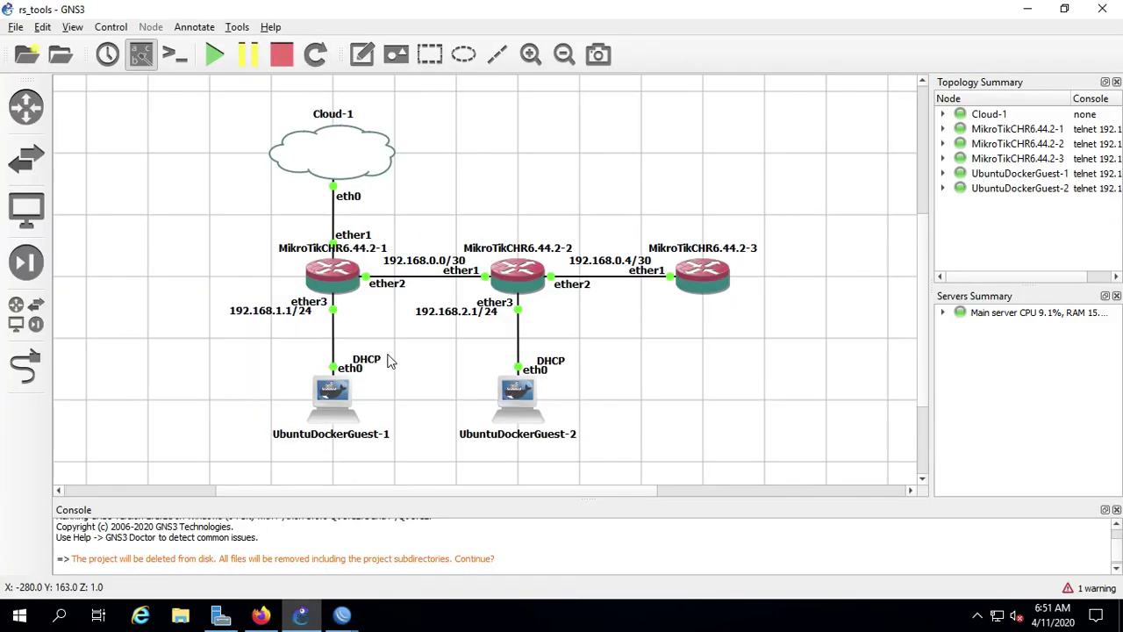
right_click(336, 399)
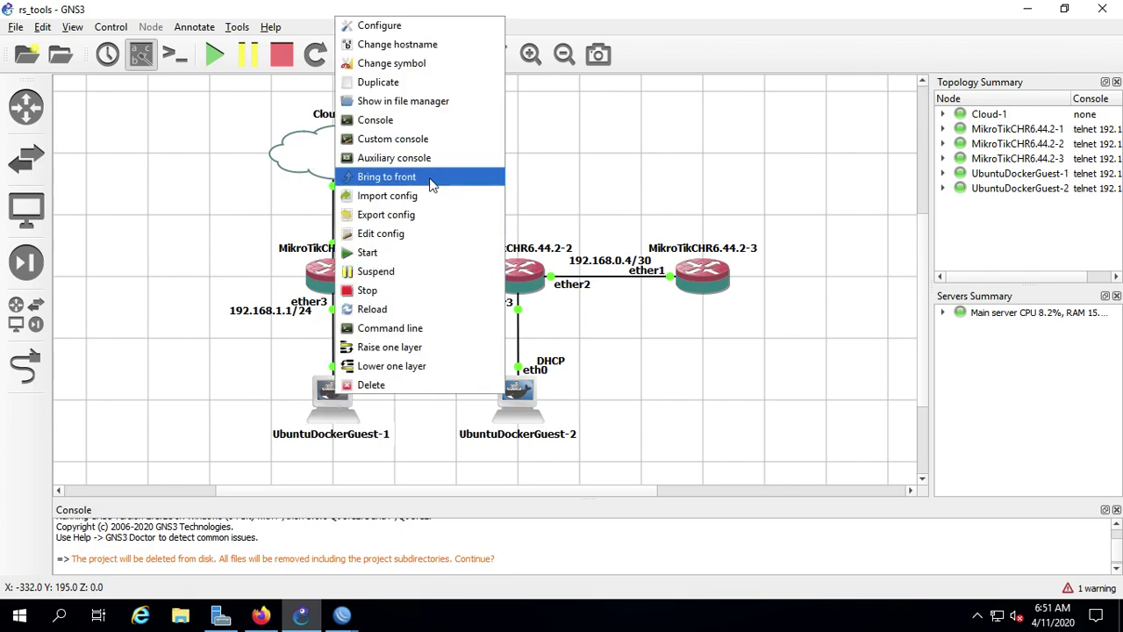
left_click(401, 122)
type("p")
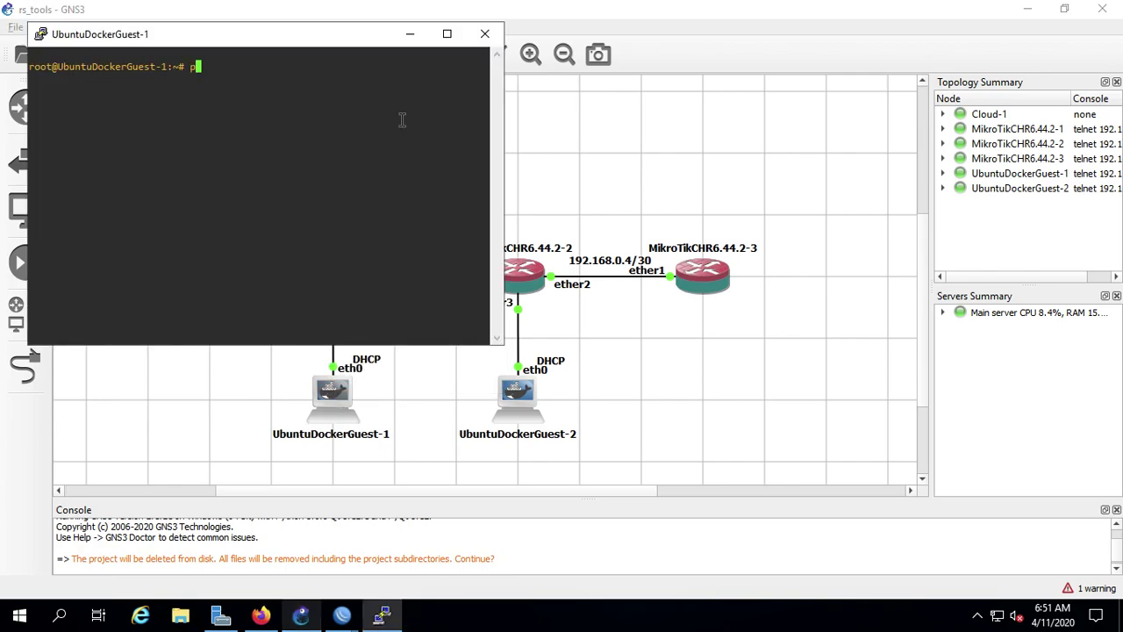
type("ing google.c")
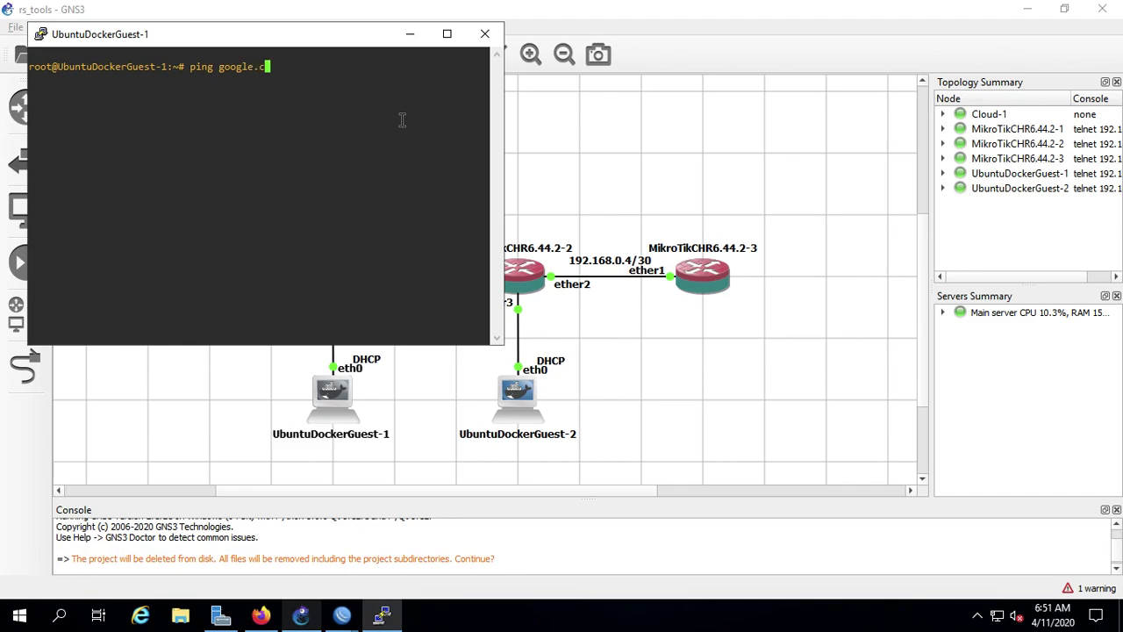
type("om")
key("Return")
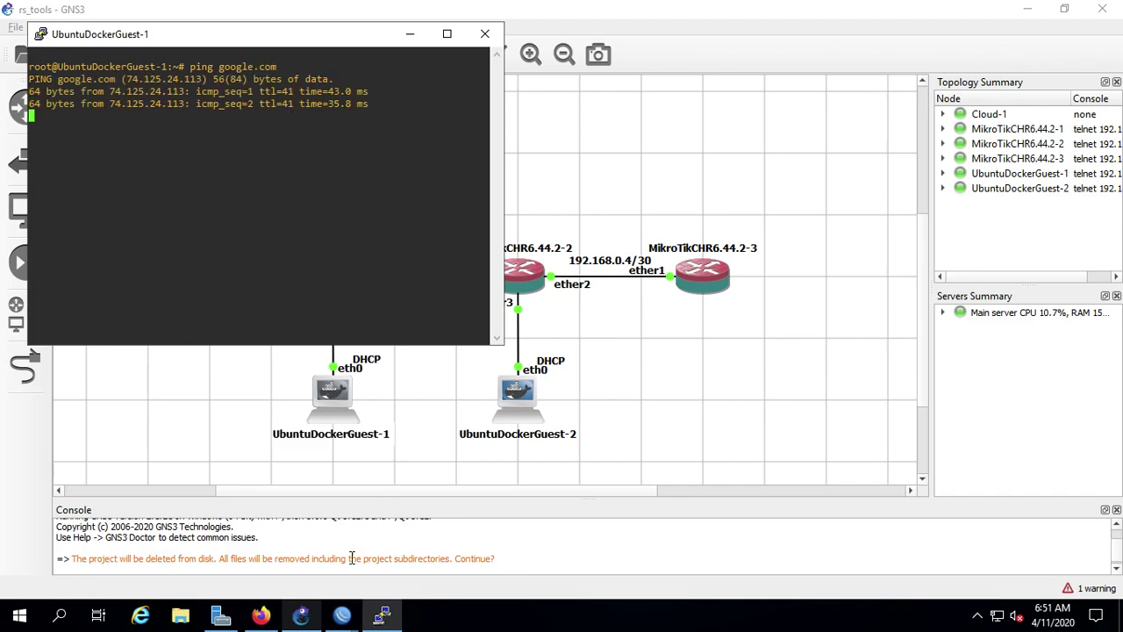
mouse_move(342, 614)
left_click(163, 570)
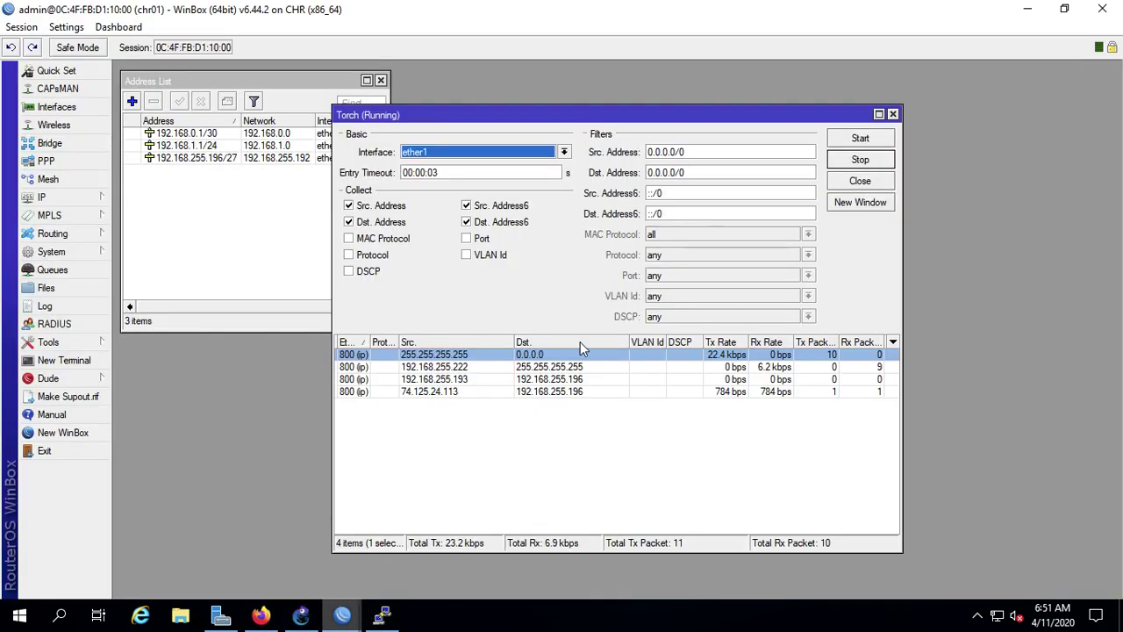
Step: Inspect the 74.125.24.113 entry in the running Torch against the ping in the UbuntuDockerGuest-1 console, and stop Torch
left_click(485, 382)
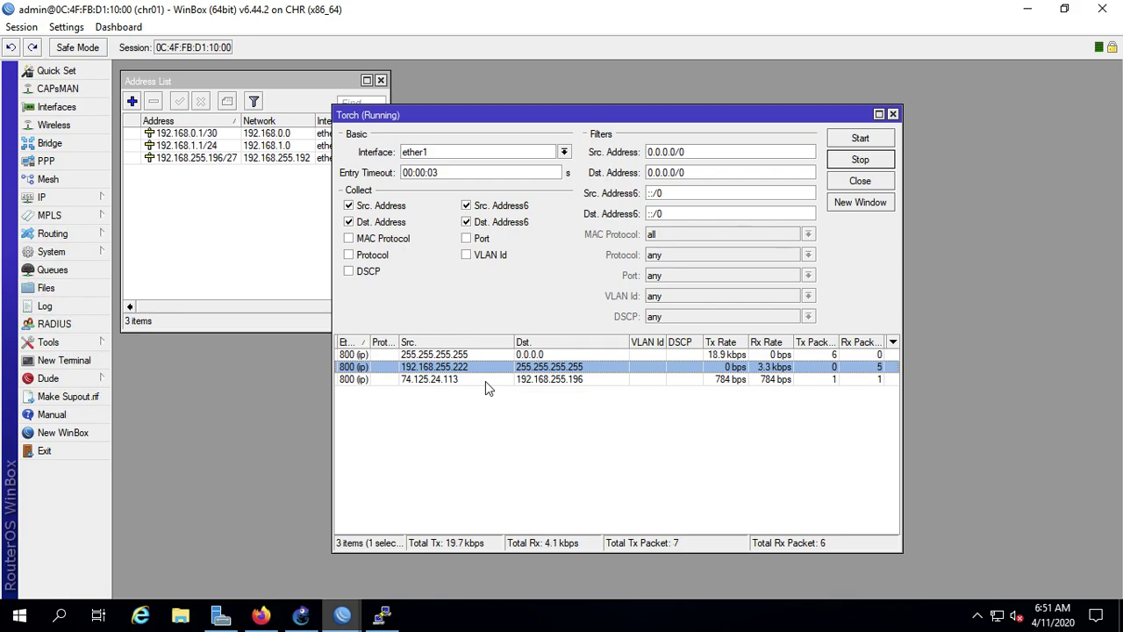
left_click(485, 381)
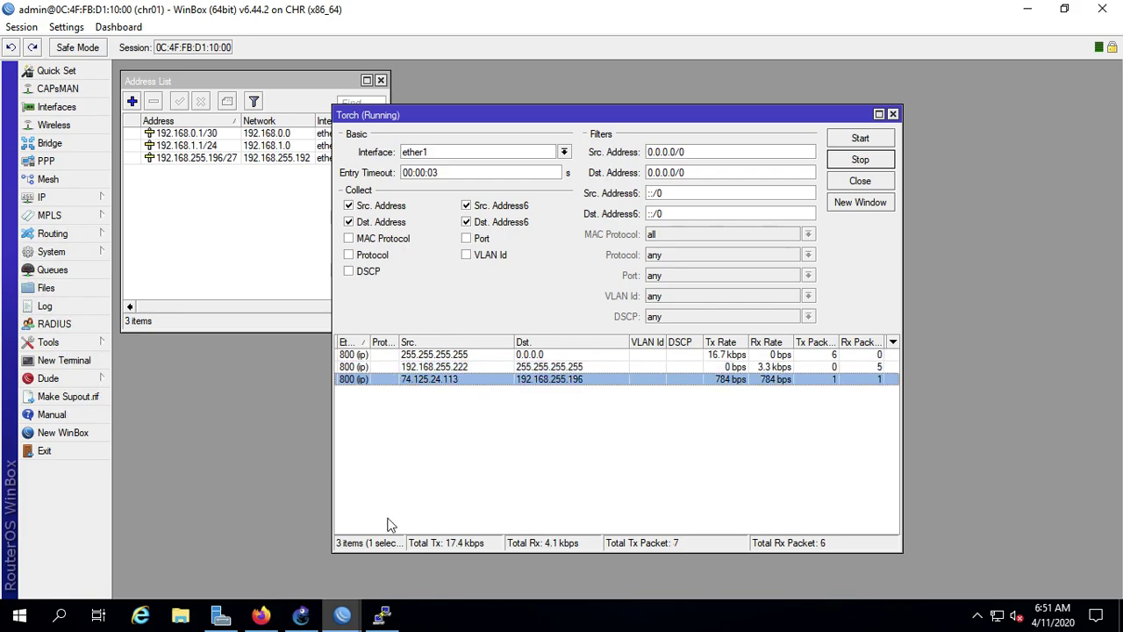
left_click(381, 616)
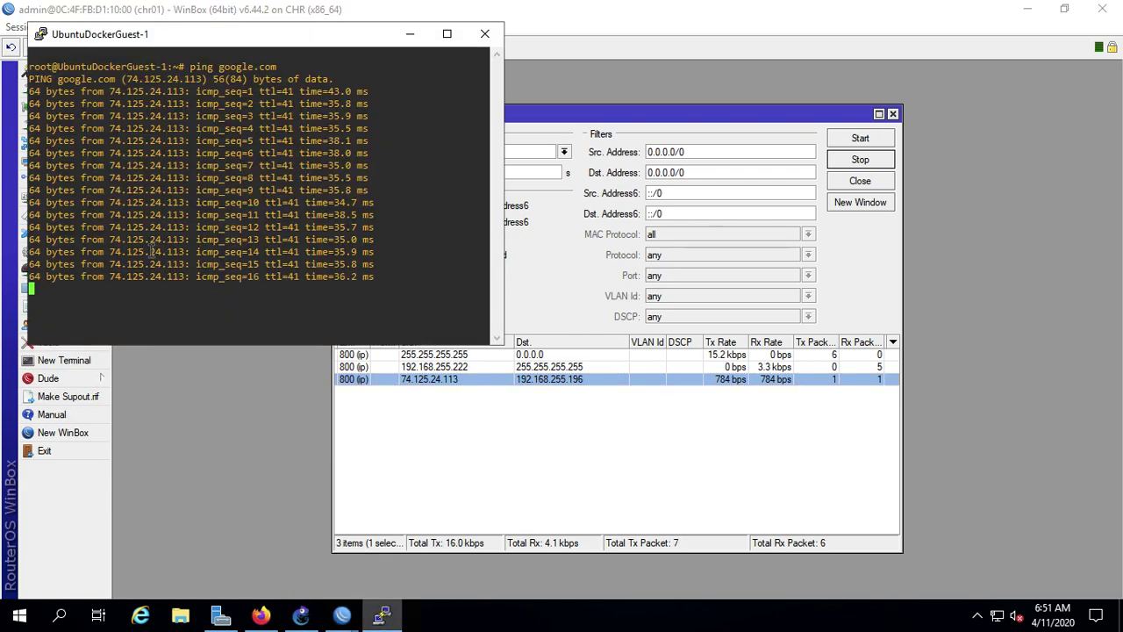
left_click(524, 412)
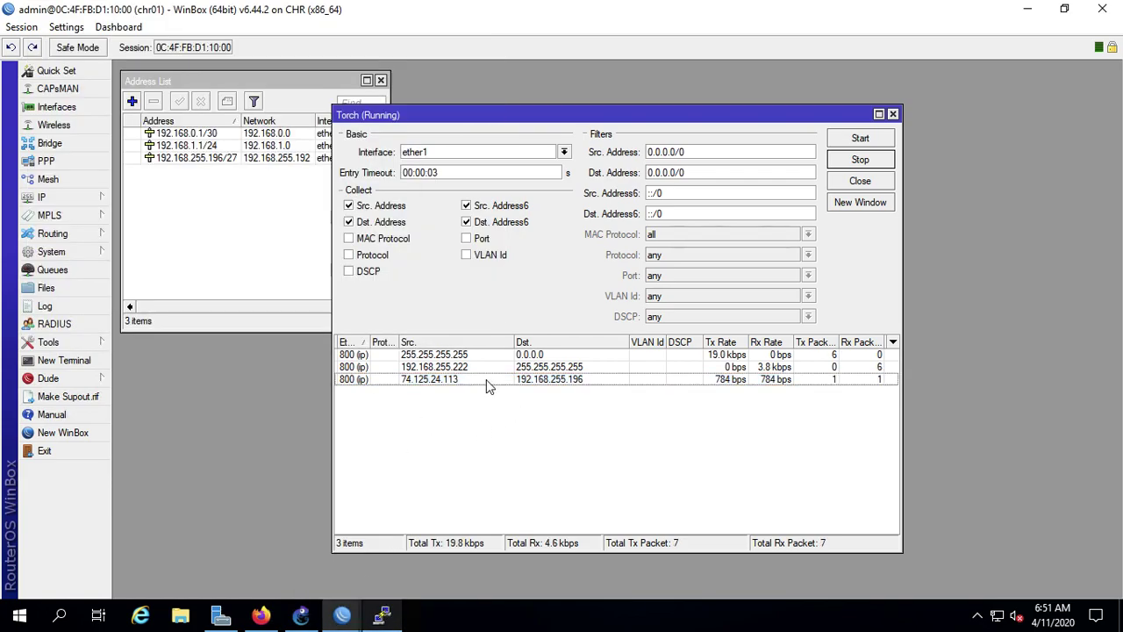
left_click(457, 381)
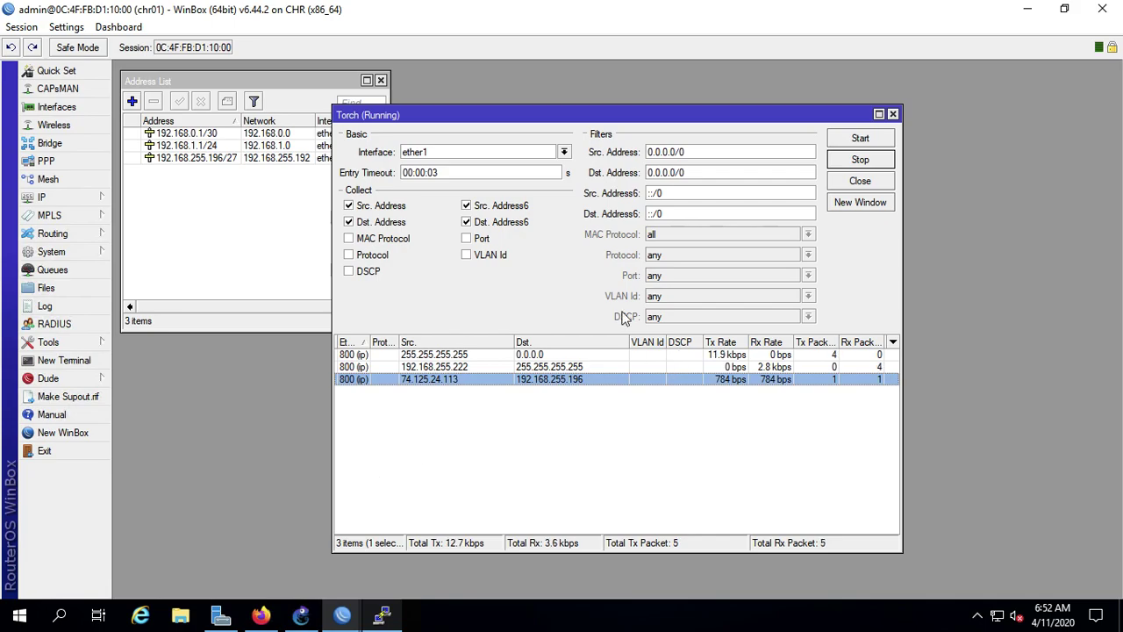
left_click(859, 160)
Step: Check the topology in GNS3, and back in WinBox run Torch on interface ether3 of chr01, inspect the 192.168.1.254 entry and stop it
left_click(301, 614)
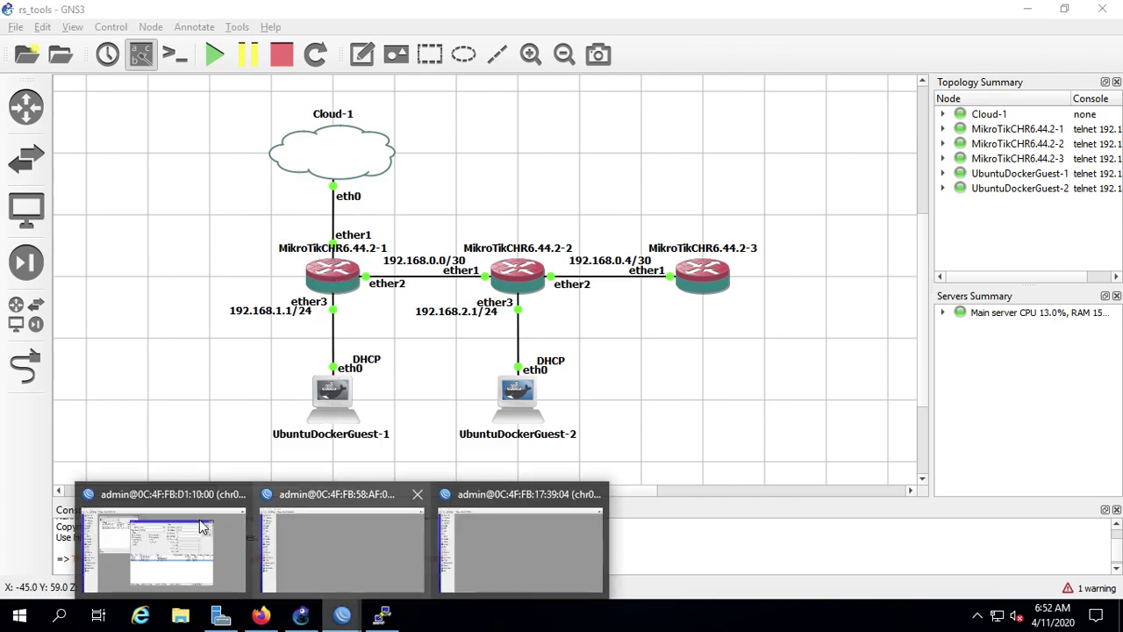
left_click(333, 517)
left_click(564, 151)
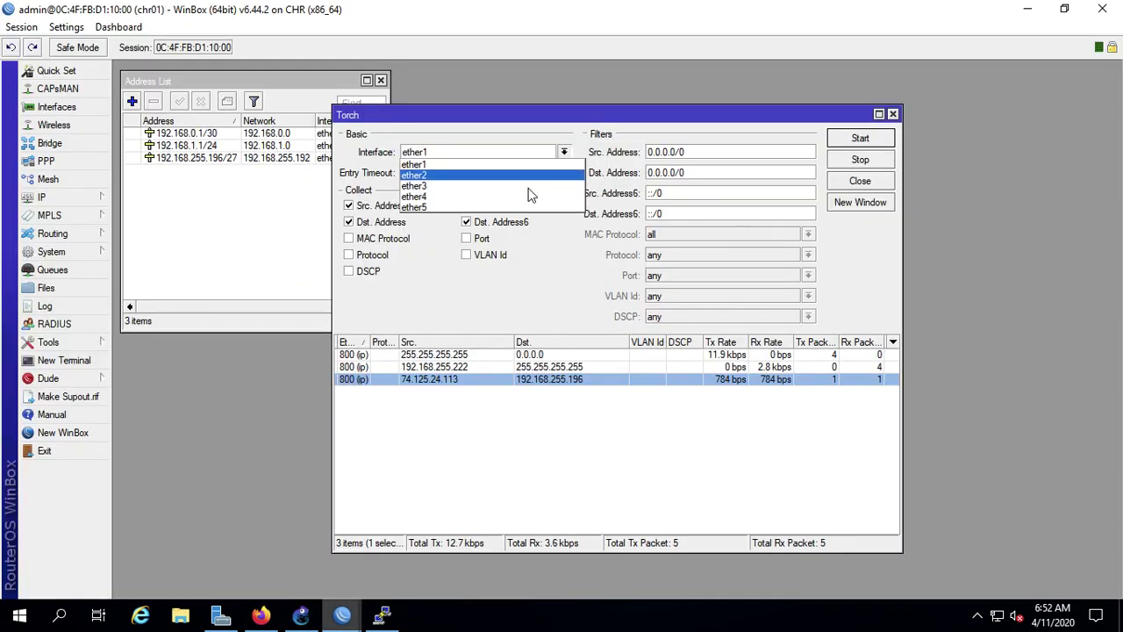
left_click(531, 186)
left_click(860, 137)
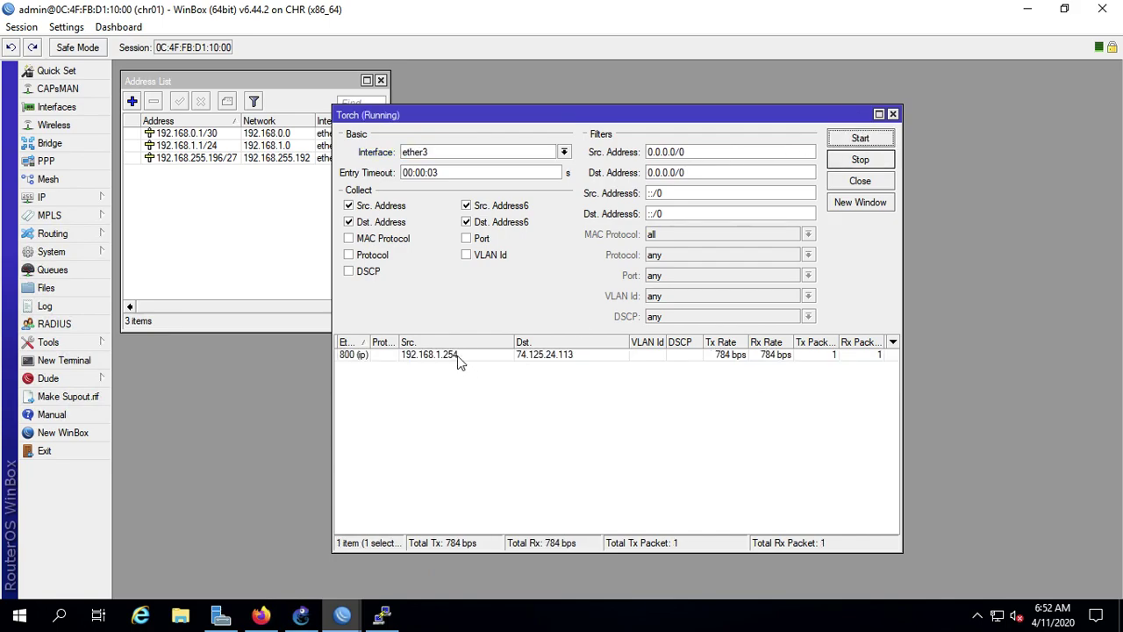
left_click(444, 357)
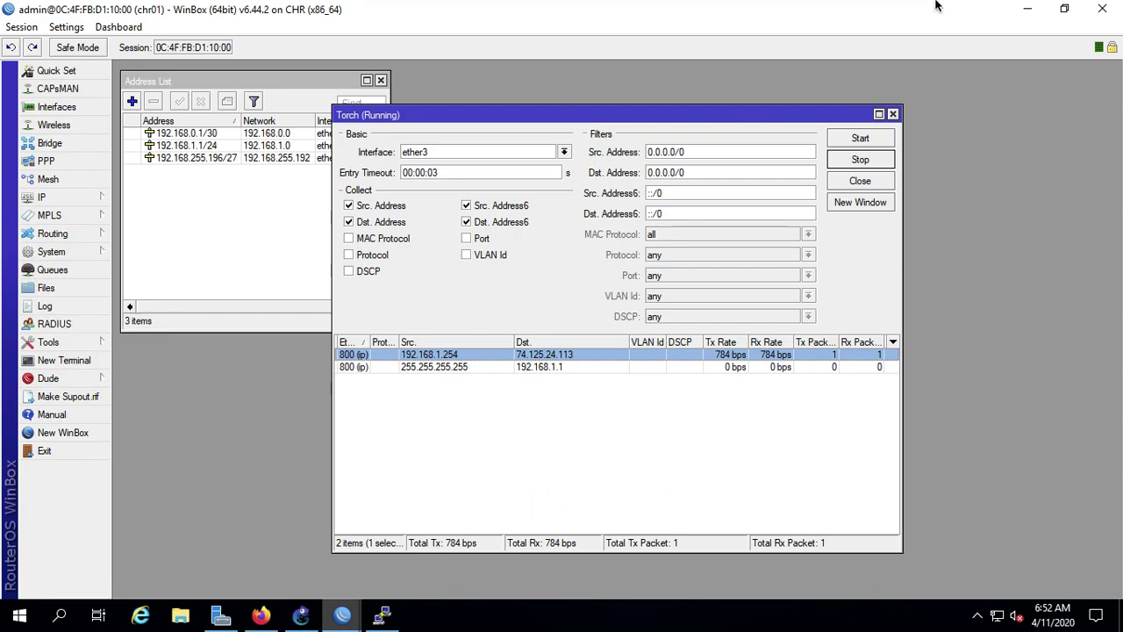
left_click(878, 161)
Step: Show slide 10 about Graphing in PowerPoint, and back in WinBox close Torch
key("ctrl+Left")
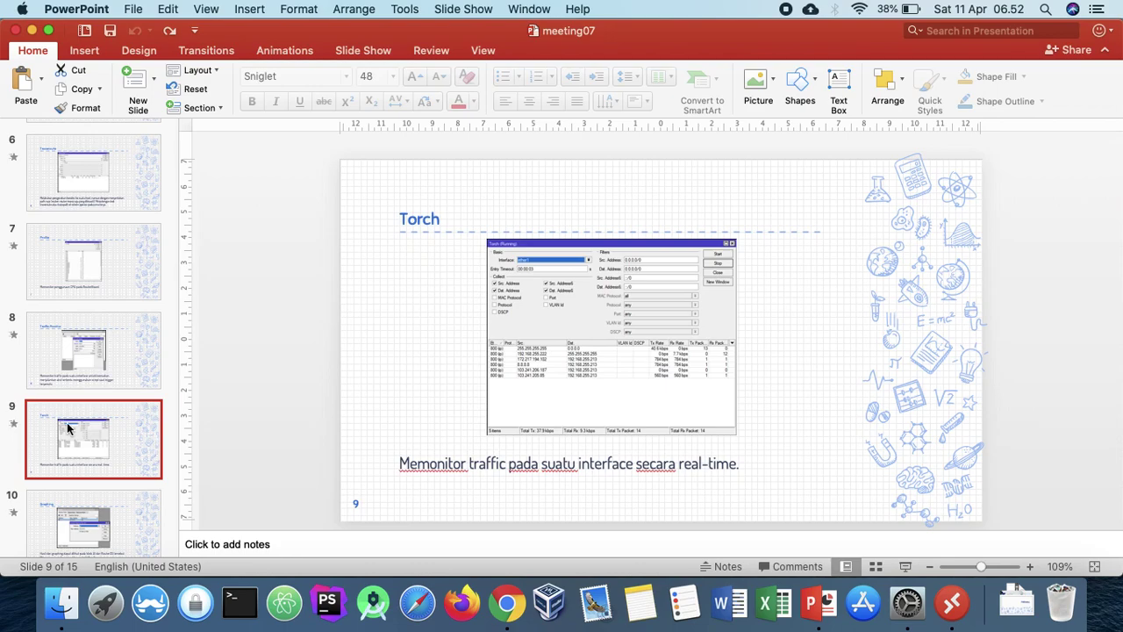
scroll(69, 428, "down", 2)
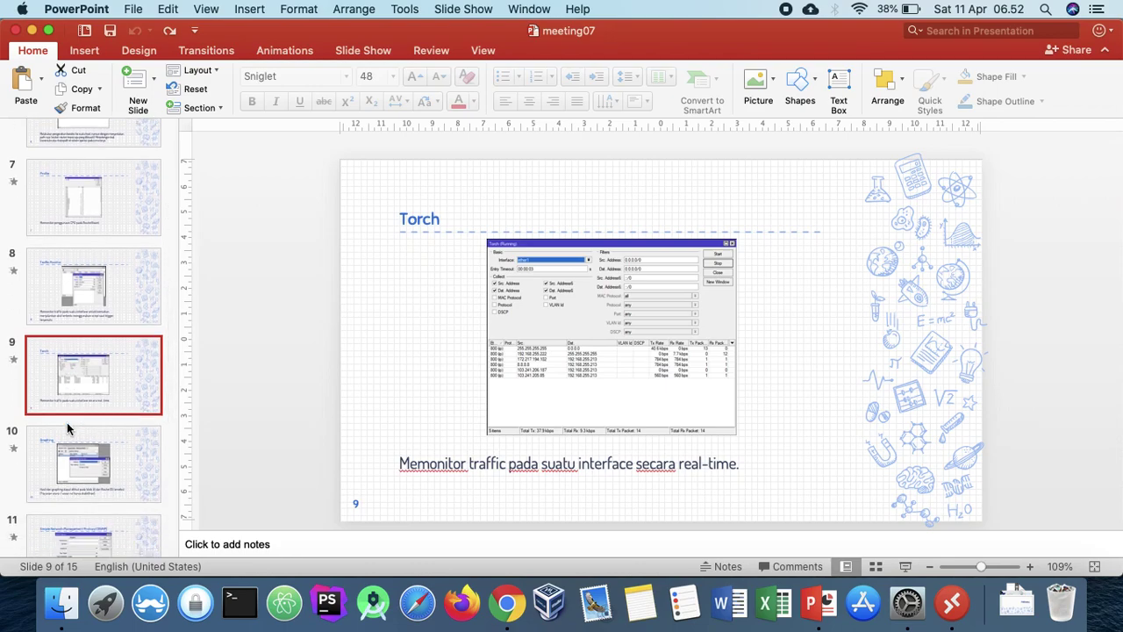
left_click(91, 462)
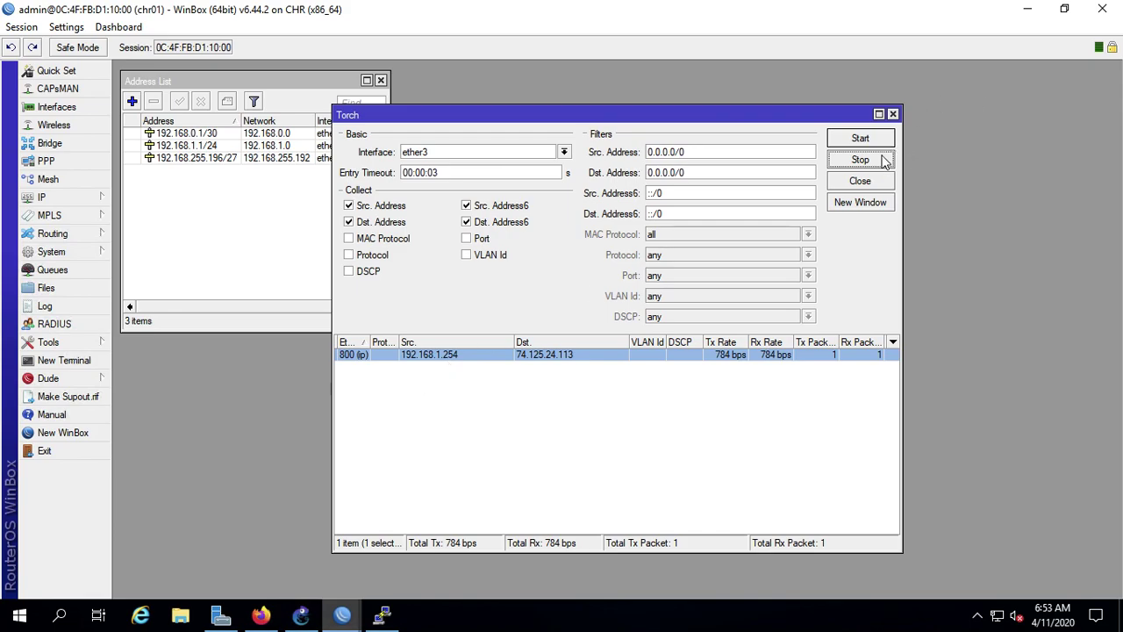
left_click(893, 114)
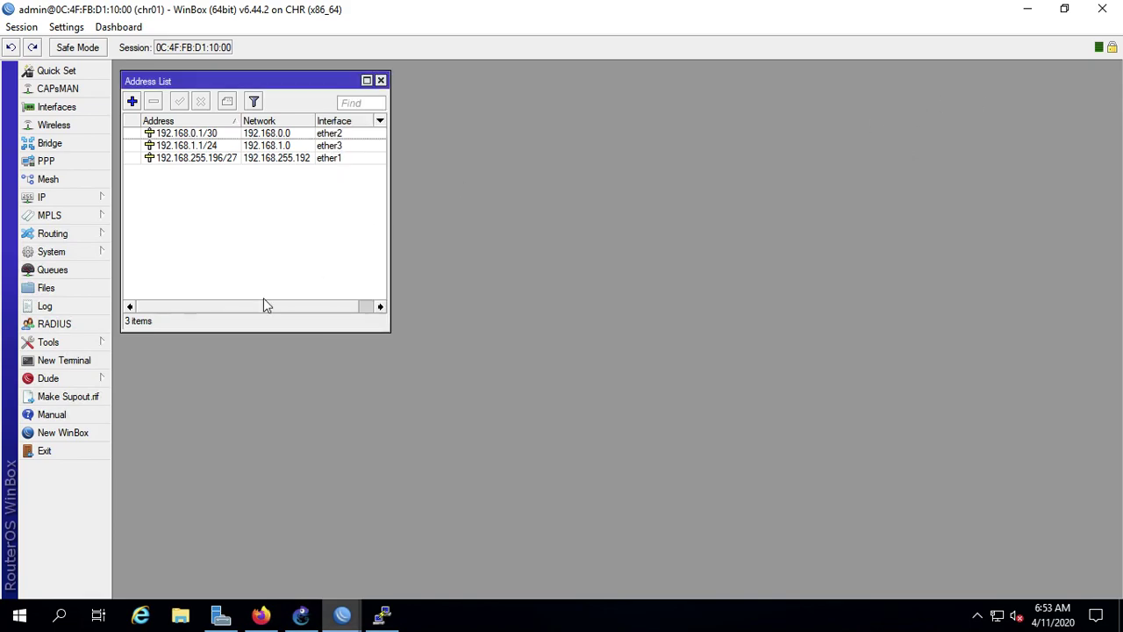
Step: Add an interface graphing rule on chr01 for all interfaces, with allowed address 0.0.0.0/0 and storing on disk
left_click(93, 344)
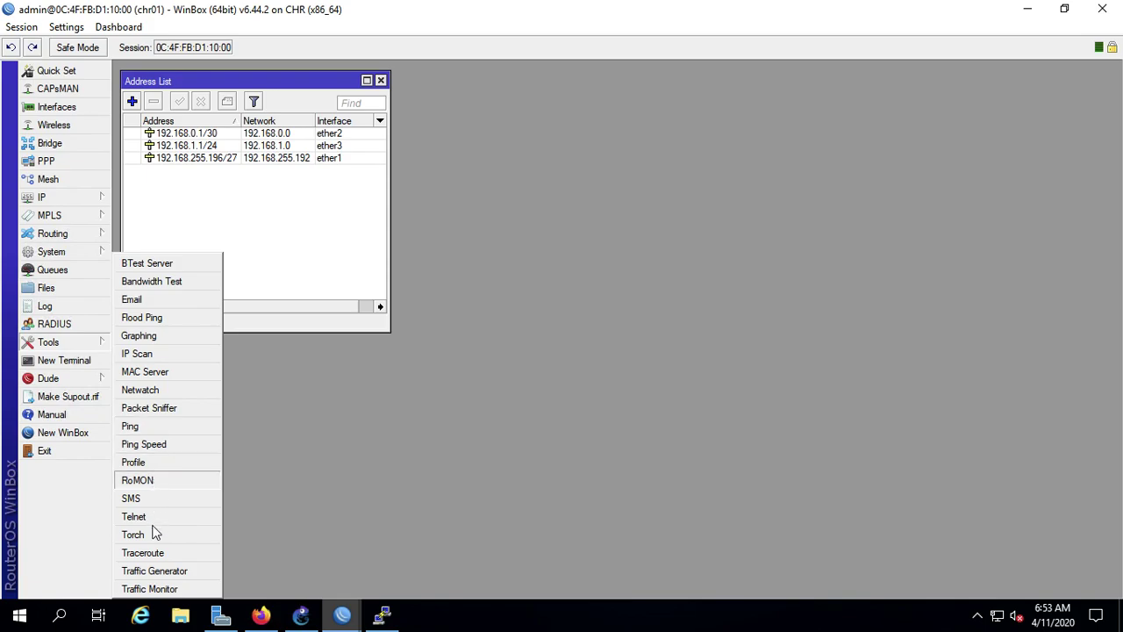
left_click(184, 335)
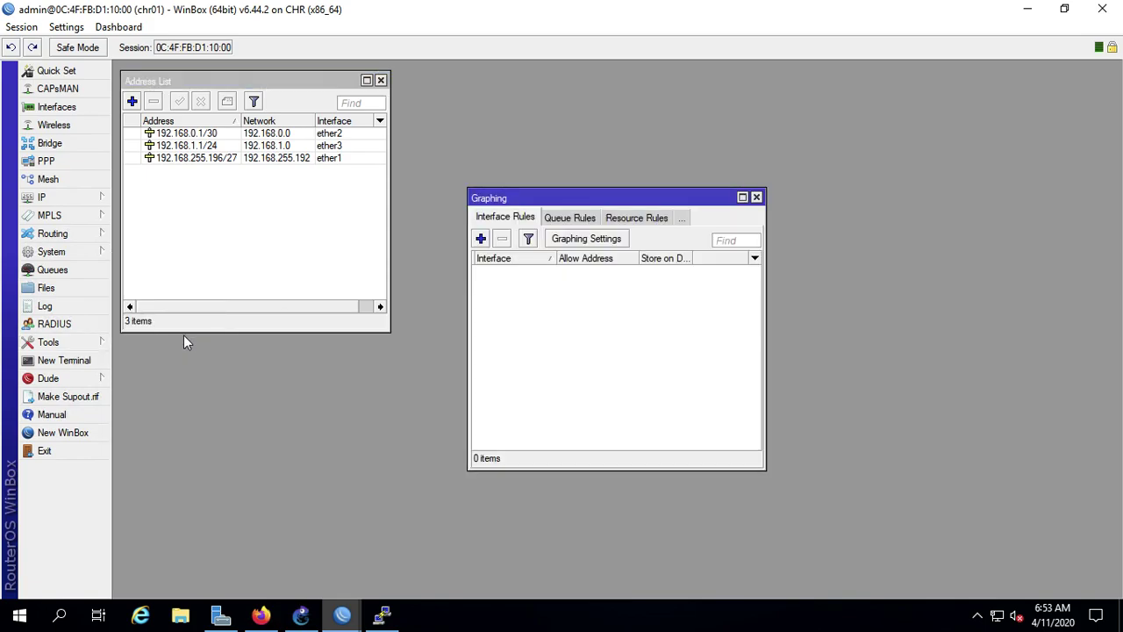
left_click(480, 239)
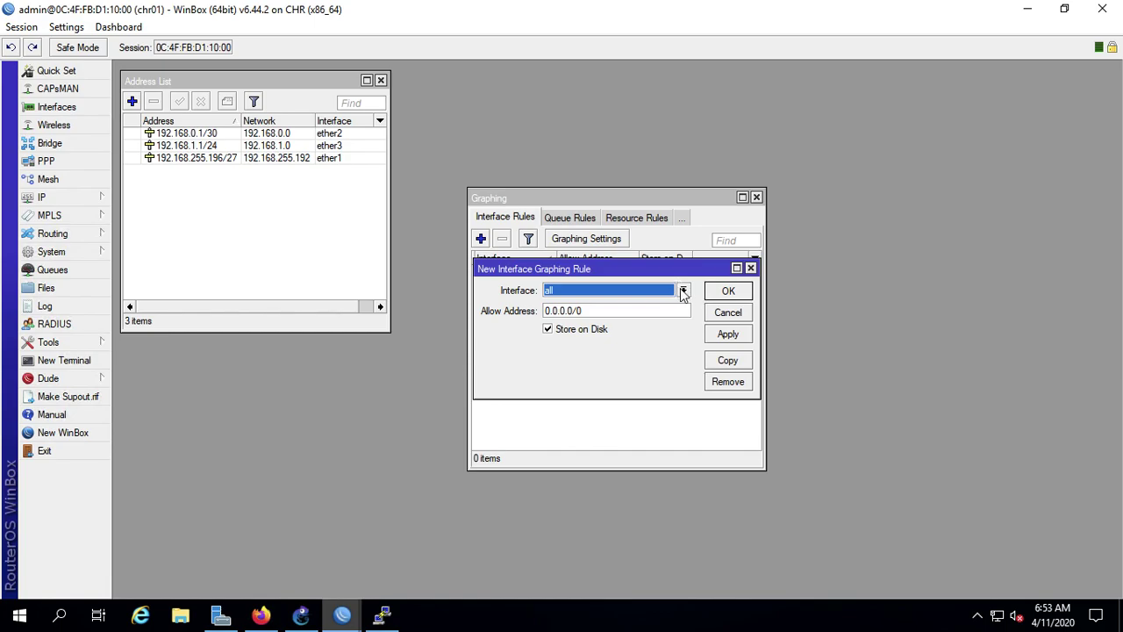
left_click(728, 292)
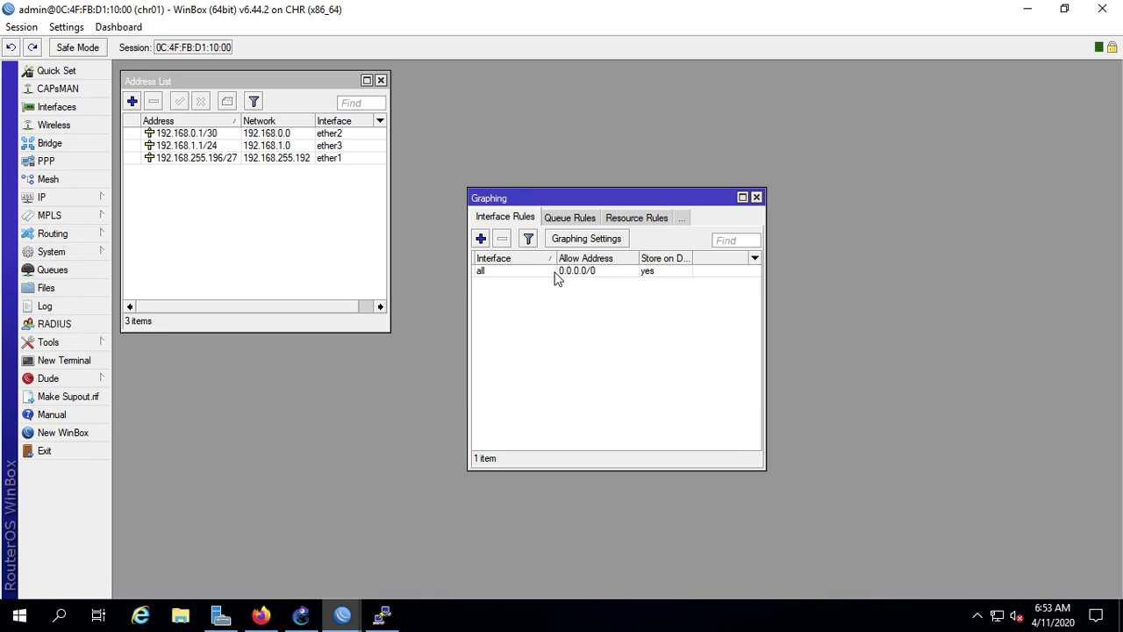
Step: Open 192.168.255.196 in Firefox, log out of WebFig, and view the ether1 statistics on the router's Graphs page
left_click(264, 616)
left_click(402, 50)
key("Return")
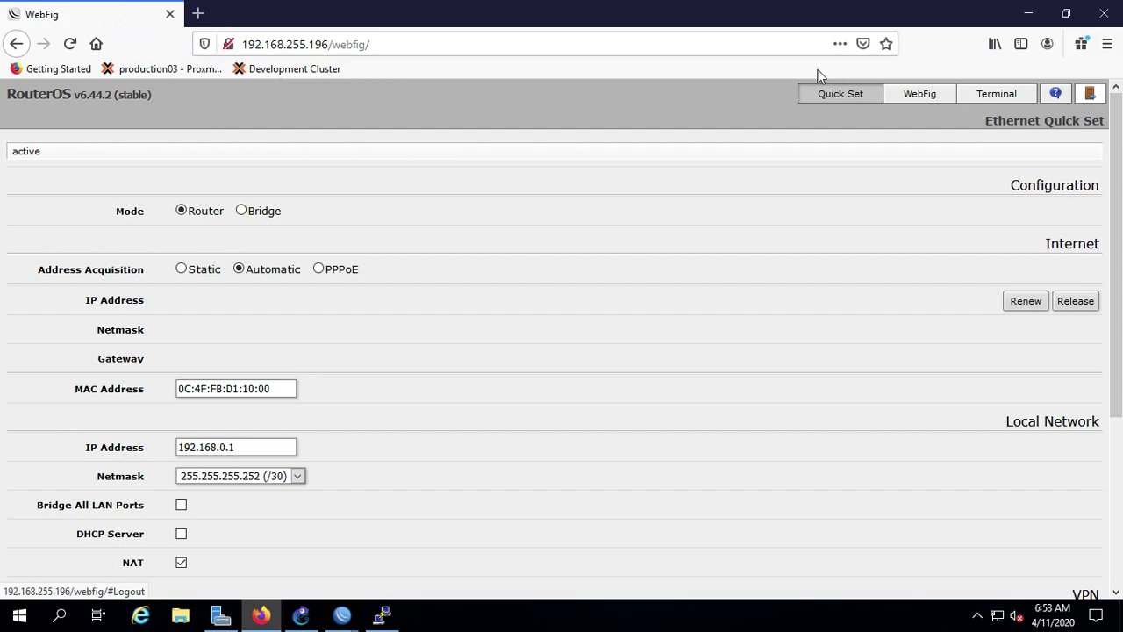
left_click(1088, 94)
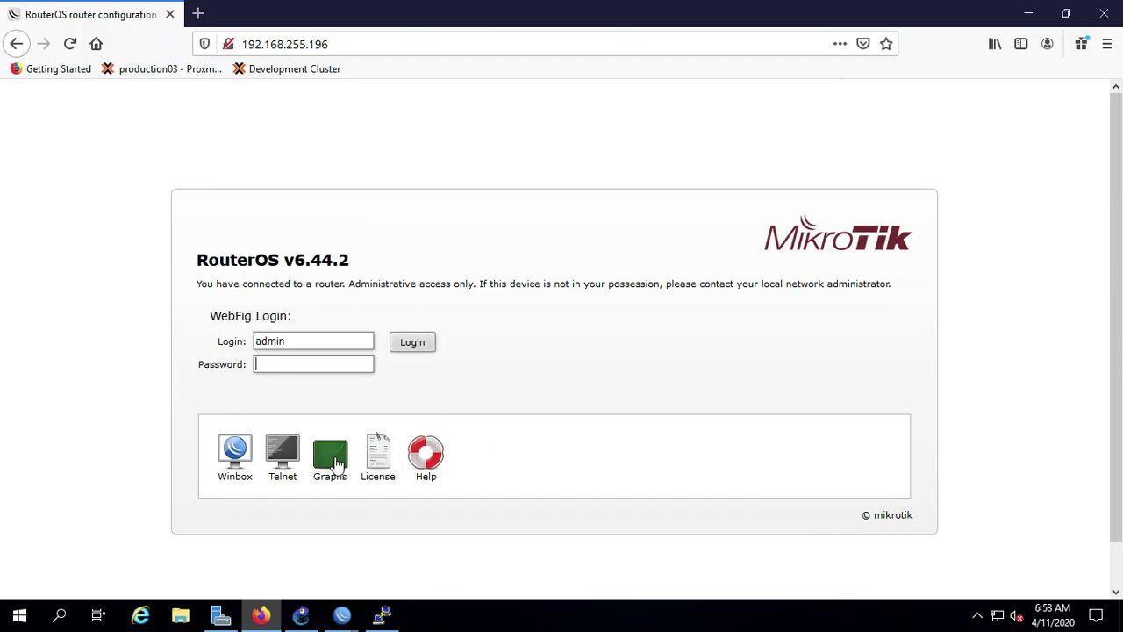
left_click(337, 462)
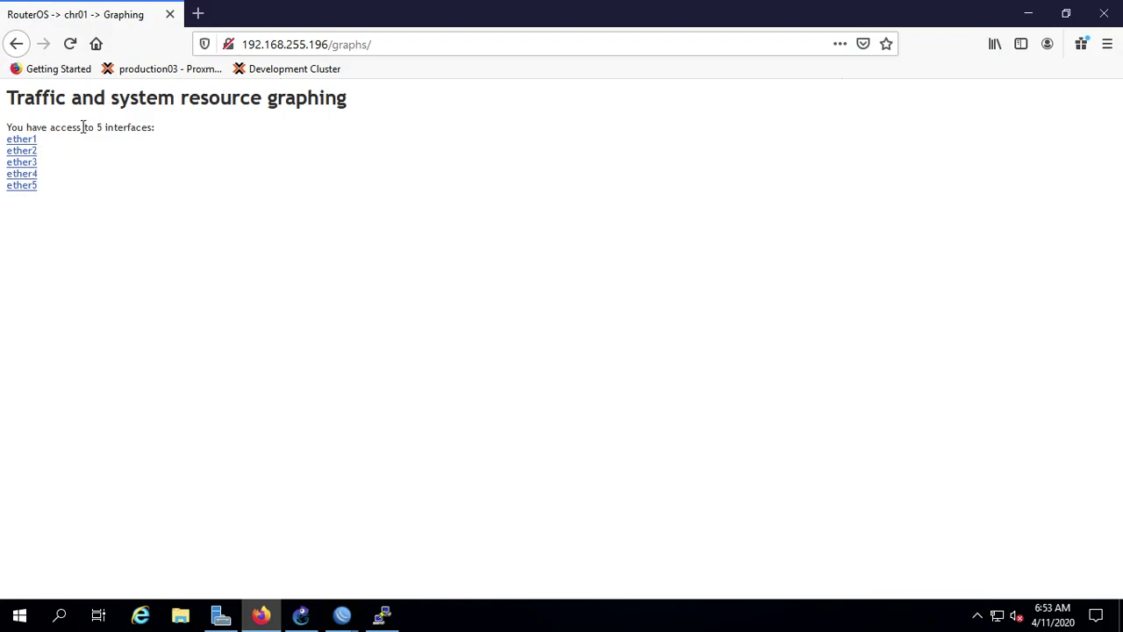
left_click(29, 141)
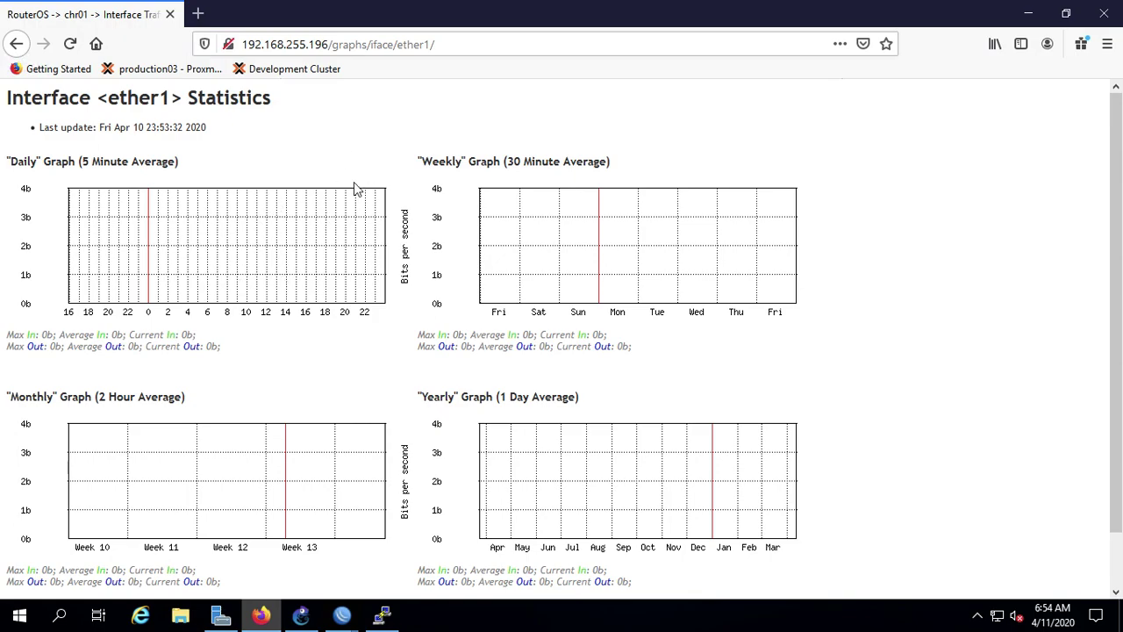
Step: Show slide 11 about SNMP in PowerPoint, and back in the chr01 WinBox session close the Graphing window
key("ctrl+Left")
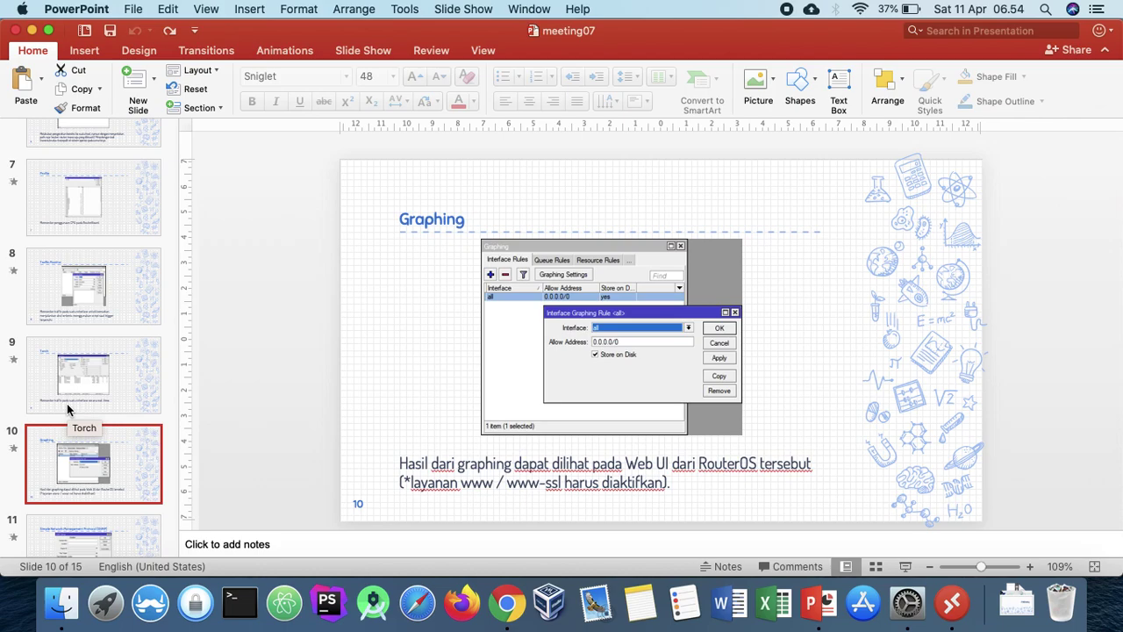
scroll(66, 403, "down", 3)
left_click(86, 470)
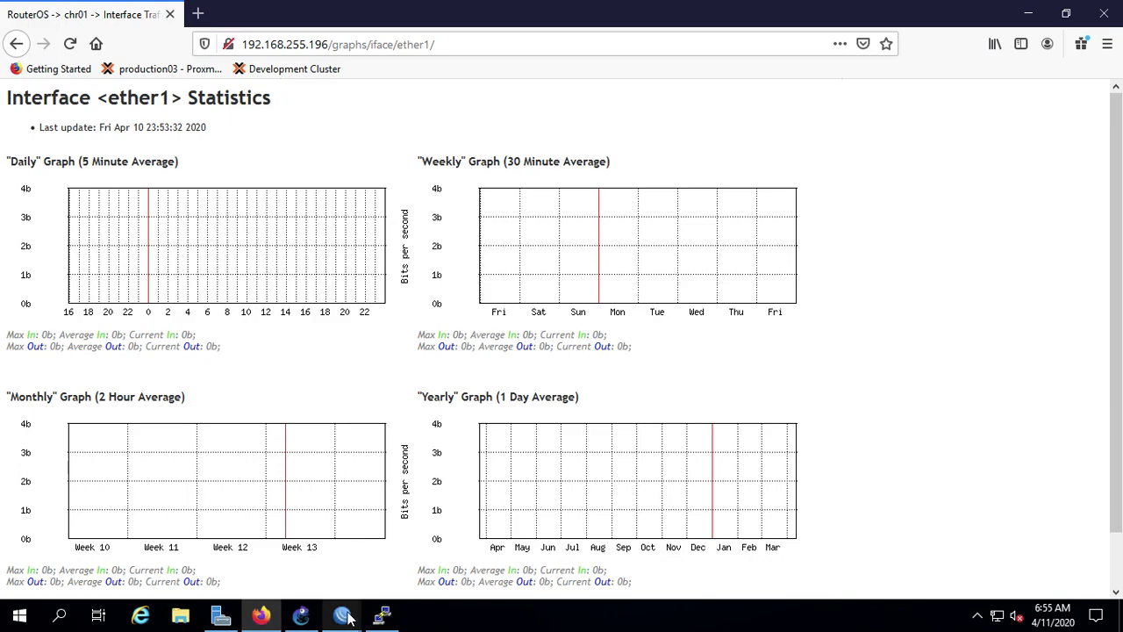
mouse_move(342, 614)
left_click(226, 540)
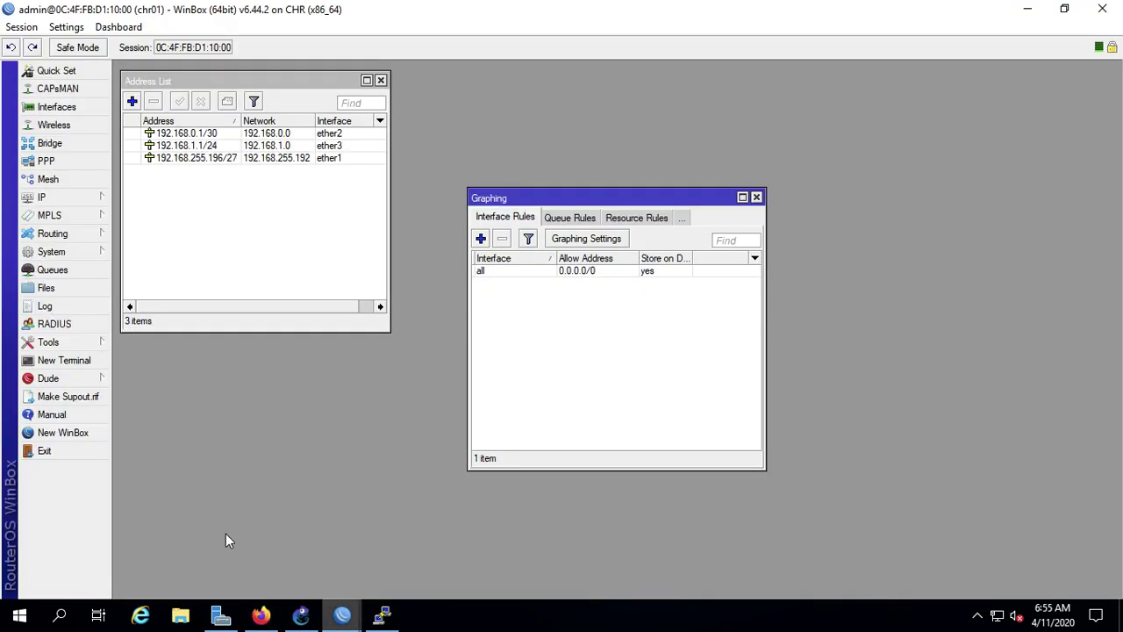
left_click(756, 197)
Step: Recheck the SNMP slide in PowerPoint, and in WinBox review chr01's SNMP settings with Trap Community public, closing them without applying
mouse_move(92, 345)
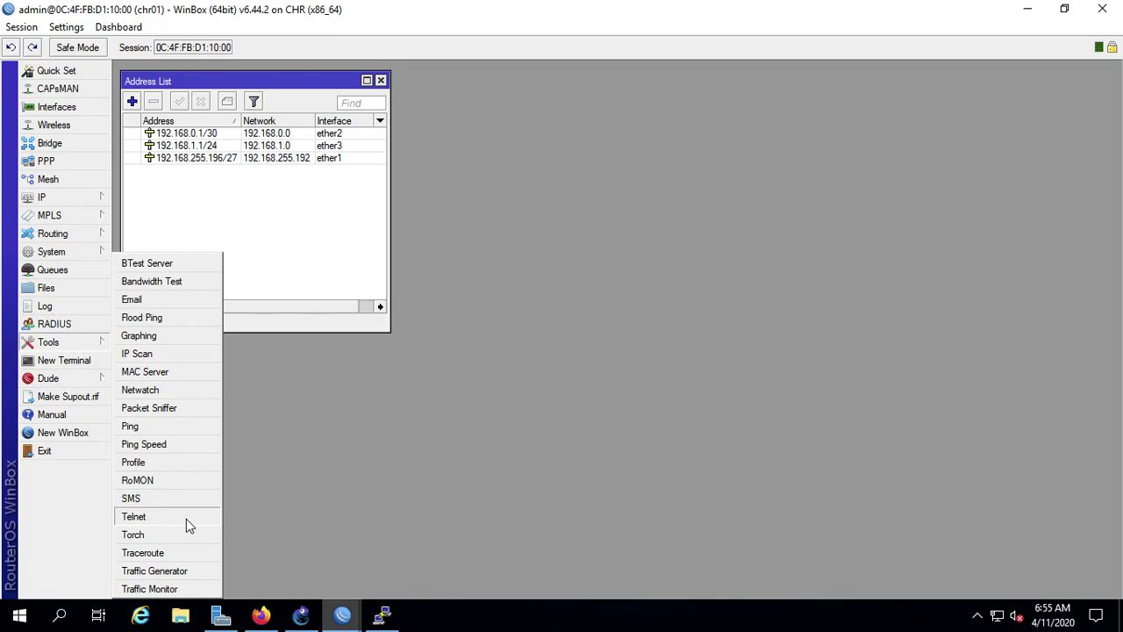
key("ctrl+Left")
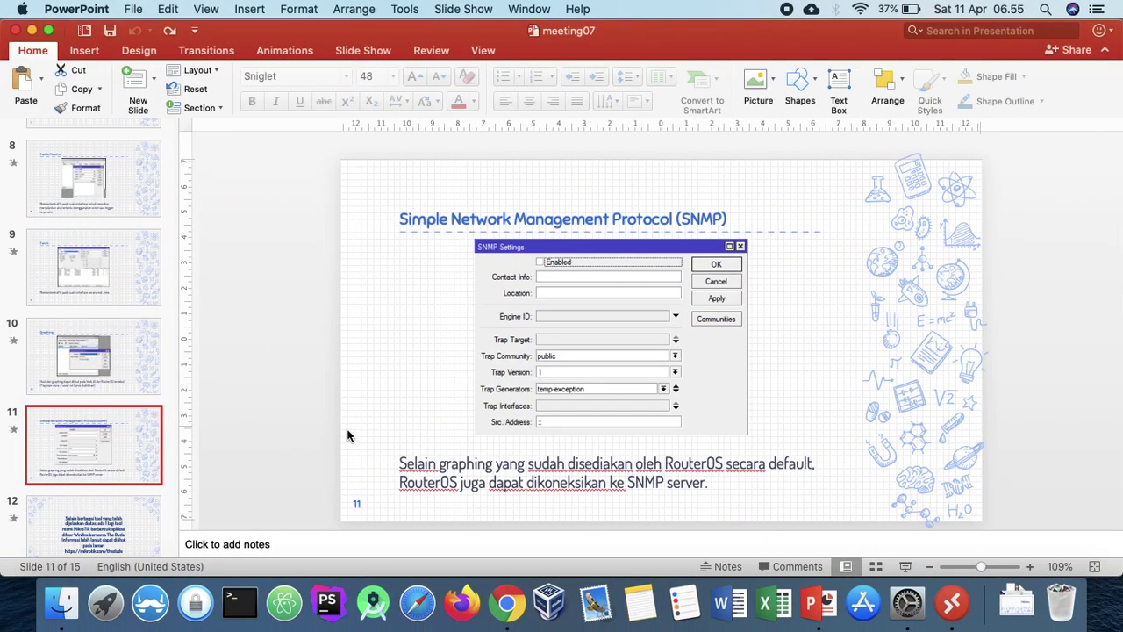
key("ctrl+Right")
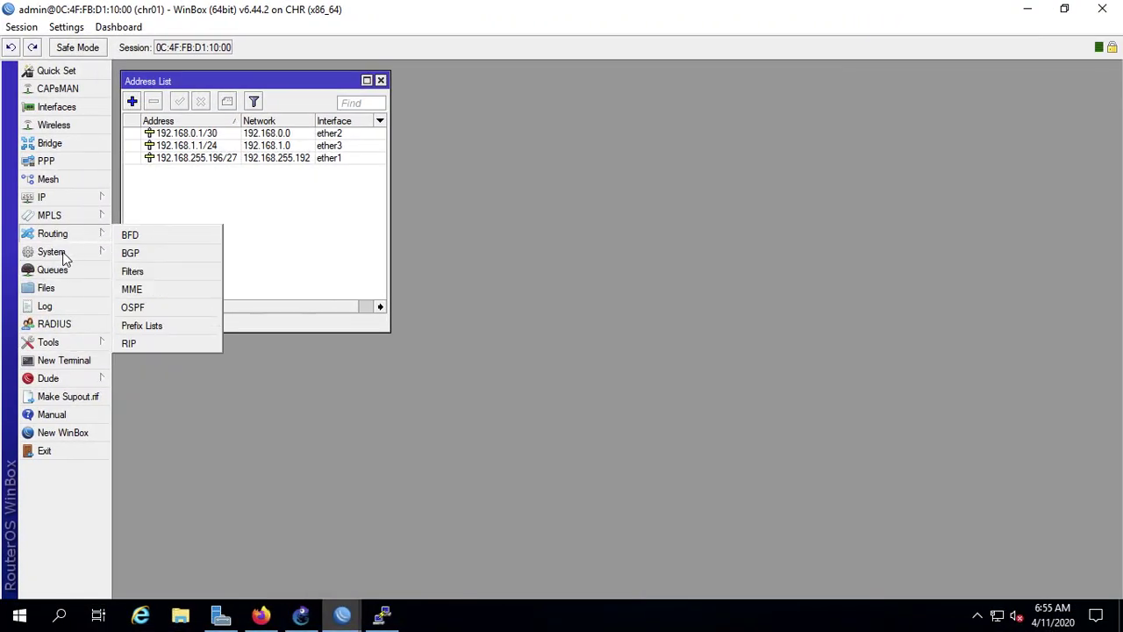
mouse_move(63, 257)
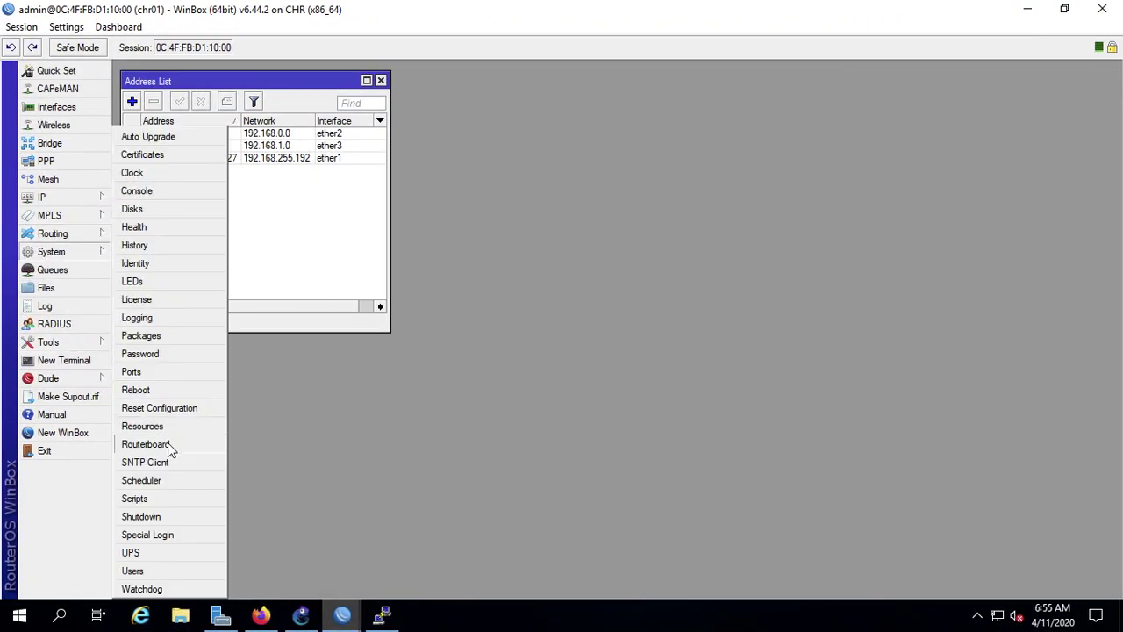
mouse_move(88, 206)
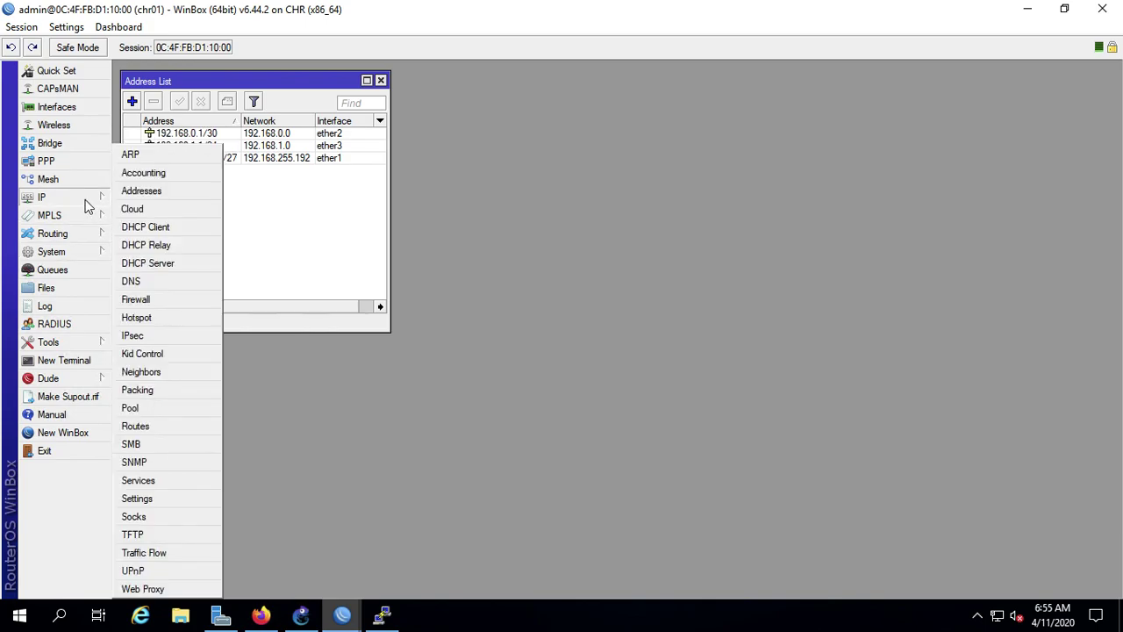
left_click(156, 461)
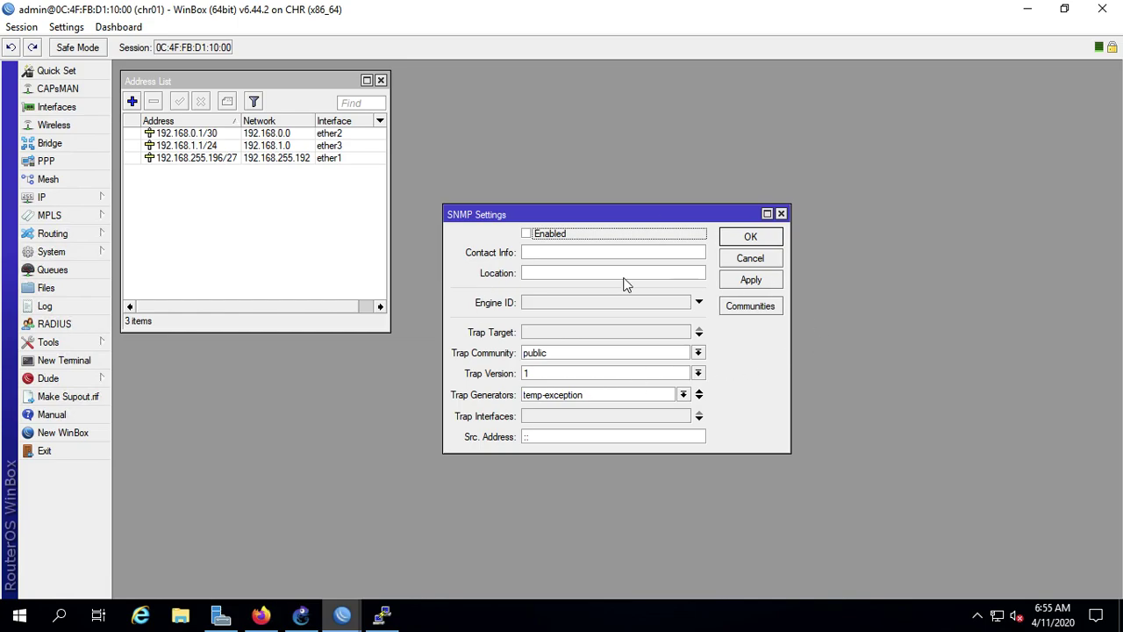
left_click(624, 352)
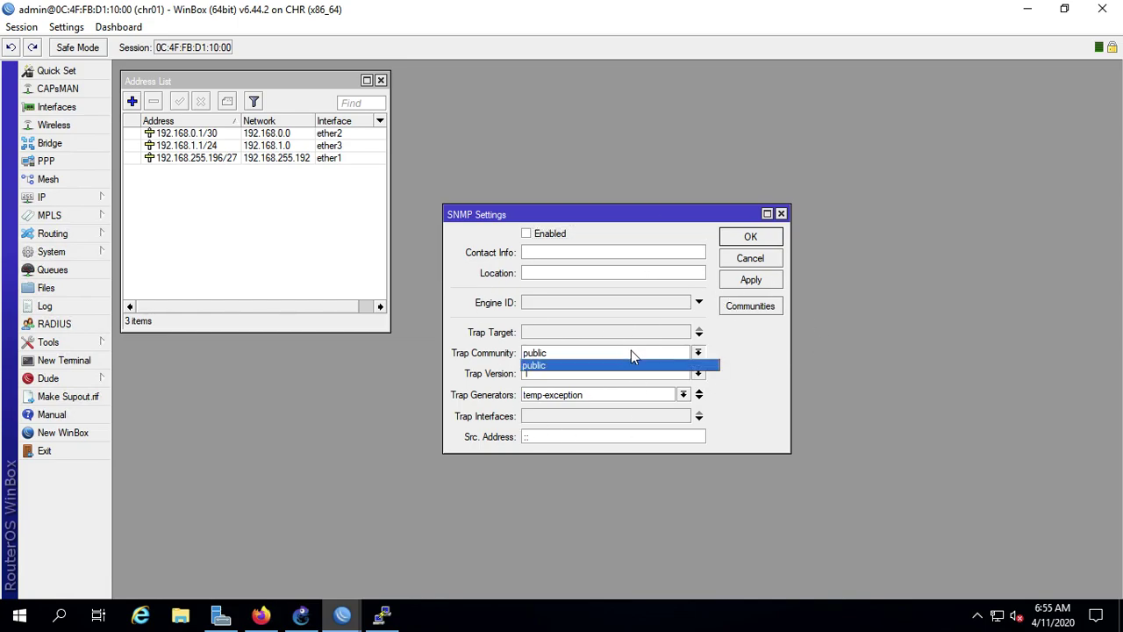
left_click(676, 364)
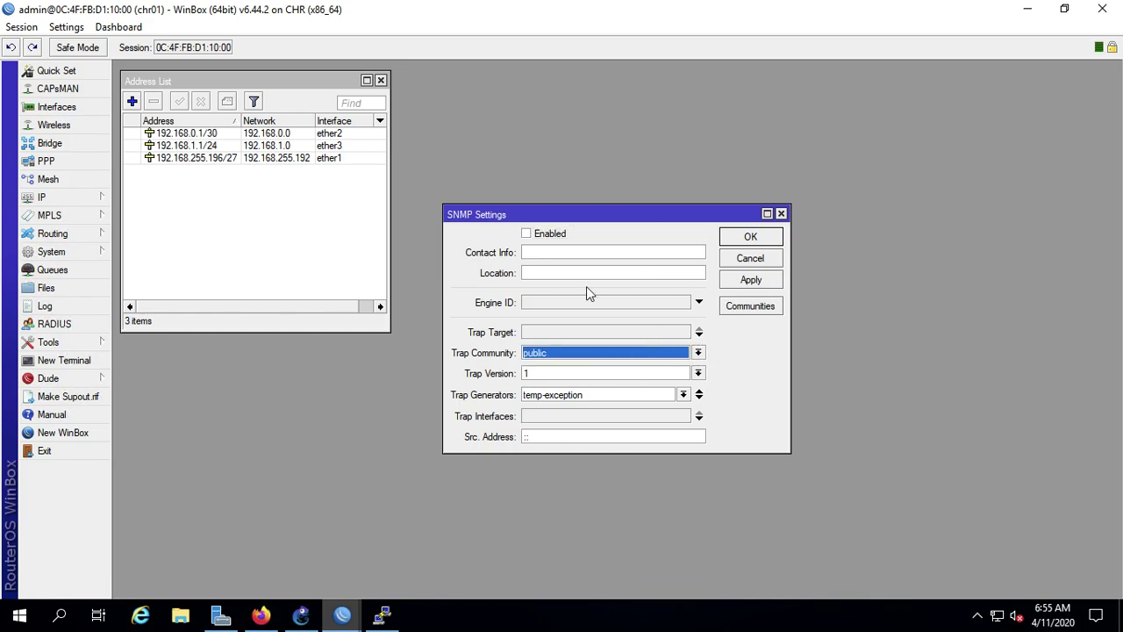
left_click(781, 214)
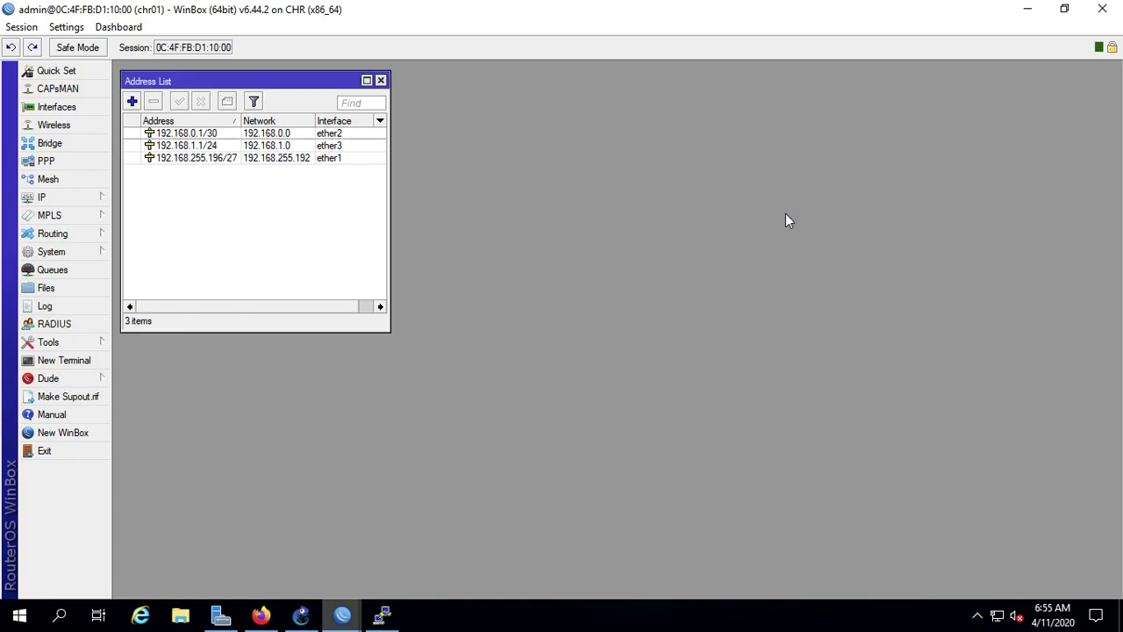
Step: Switch to PowerPoint and show slide 12 about The Dude
key("ctrl+Left")
scroll(88, 394, "down", 5)
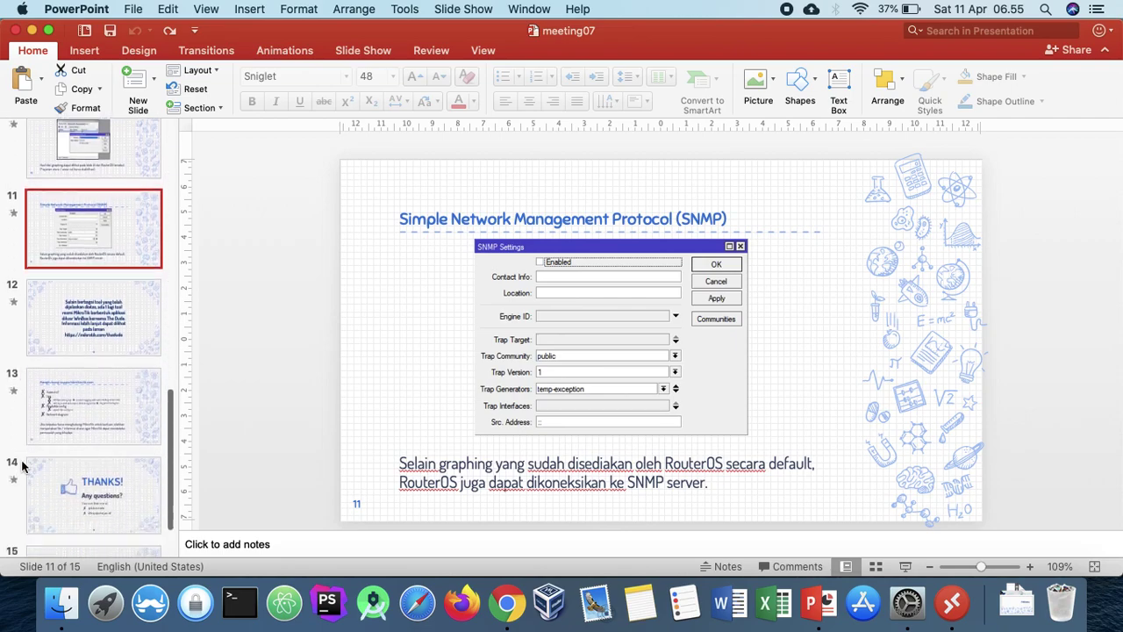
left_click(97, 263)
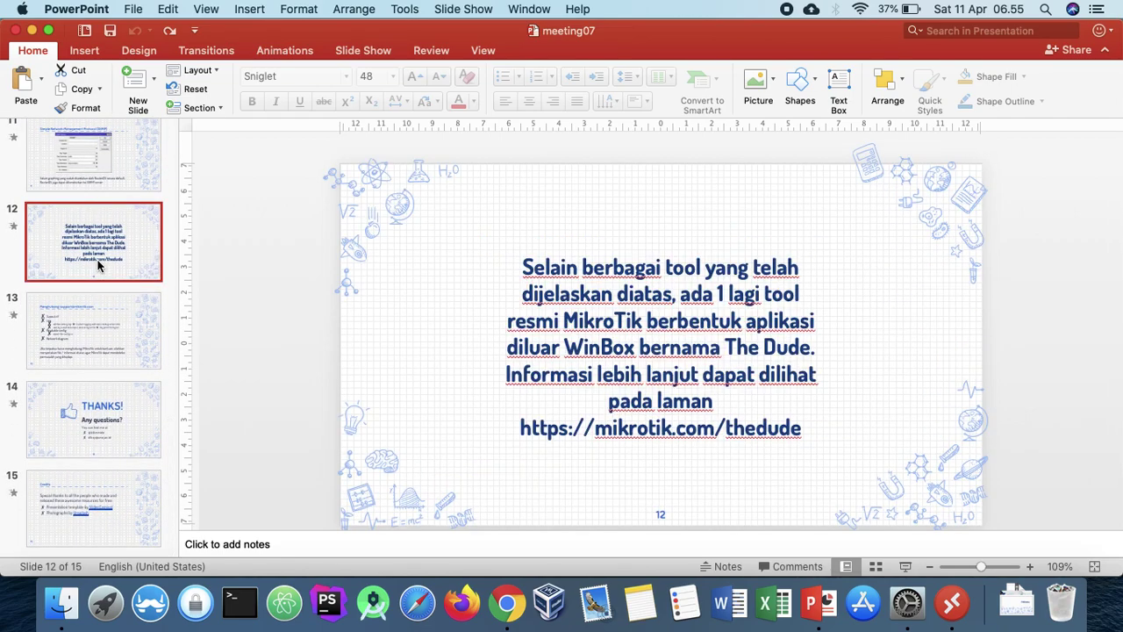